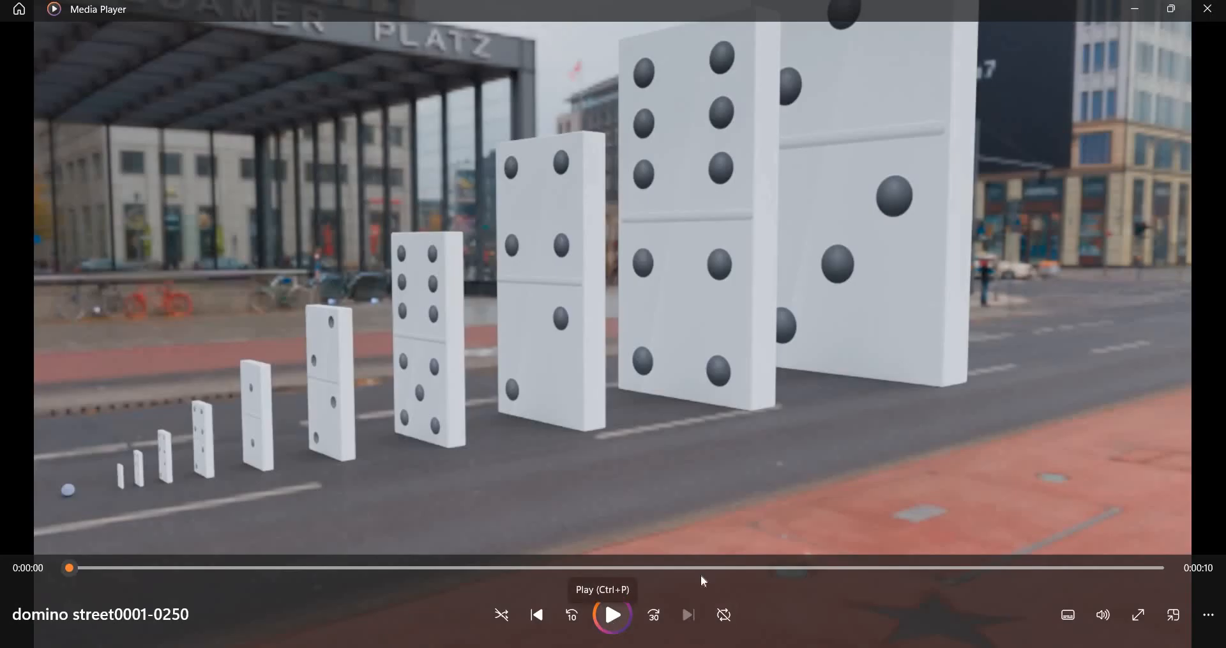
Step: Close the domino video preview and switch to Blender, keeping the thin cube selected
{"action": "left_click", "coordinate": [1207, 9]}
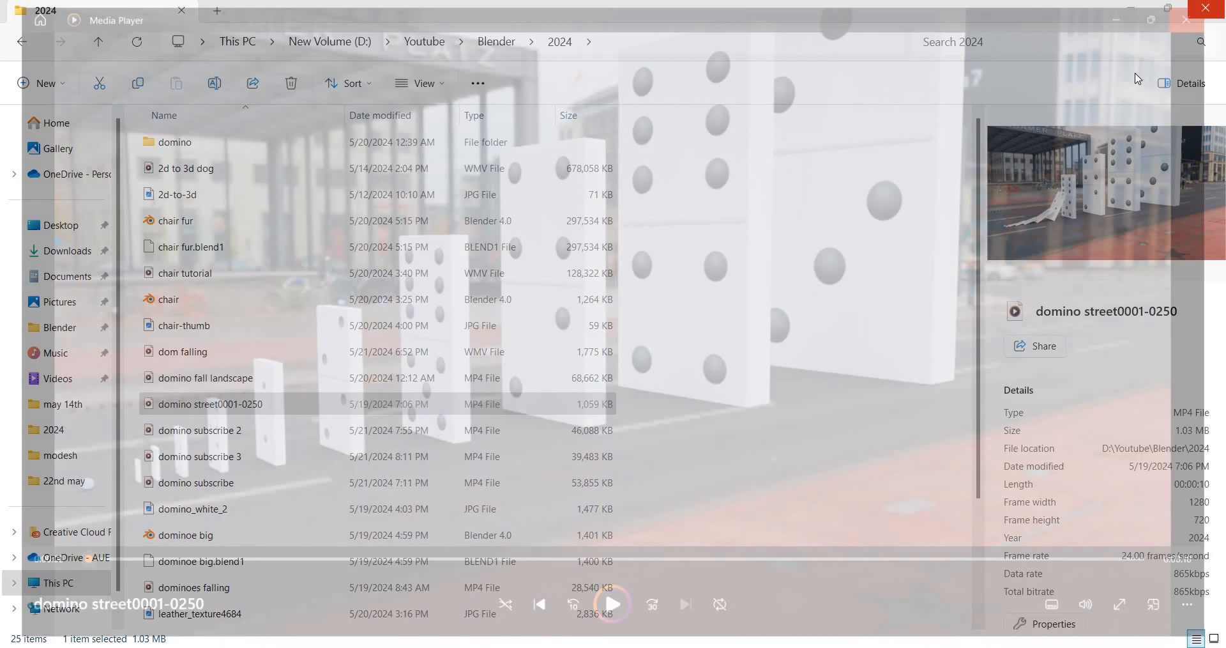
{"action": "key", "text": "alt+Tab"}
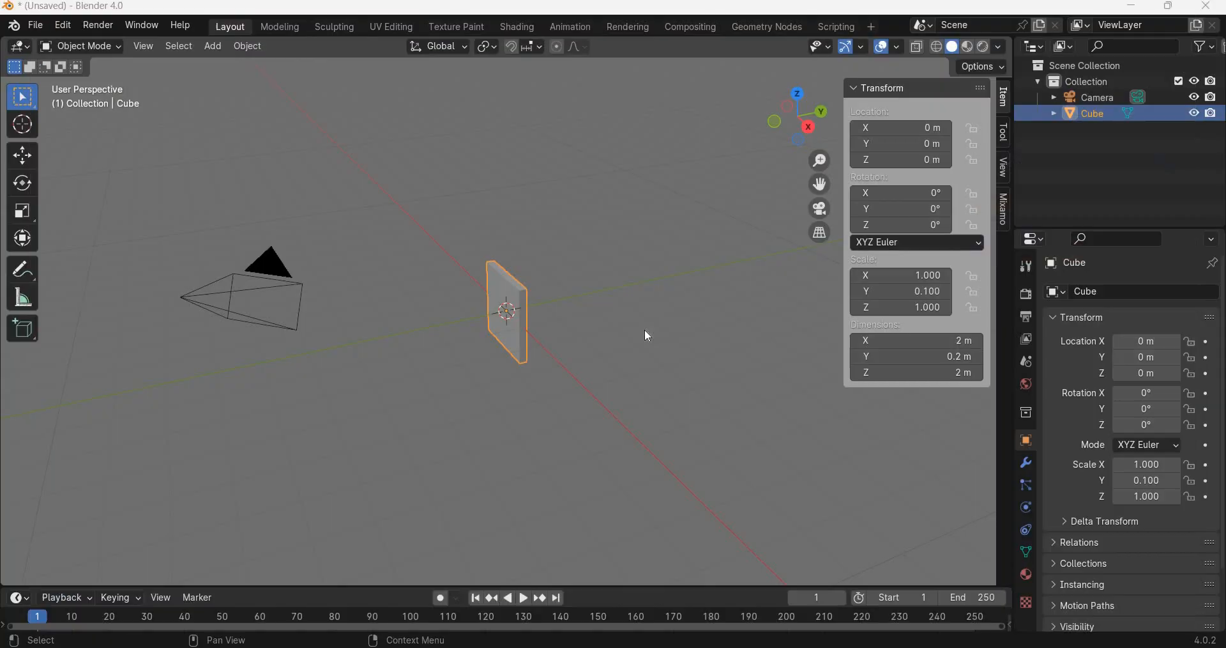
{"action": "left_click", "coordinate": [560, 370]}
{"action": "key", "text": "ctrl+z"}
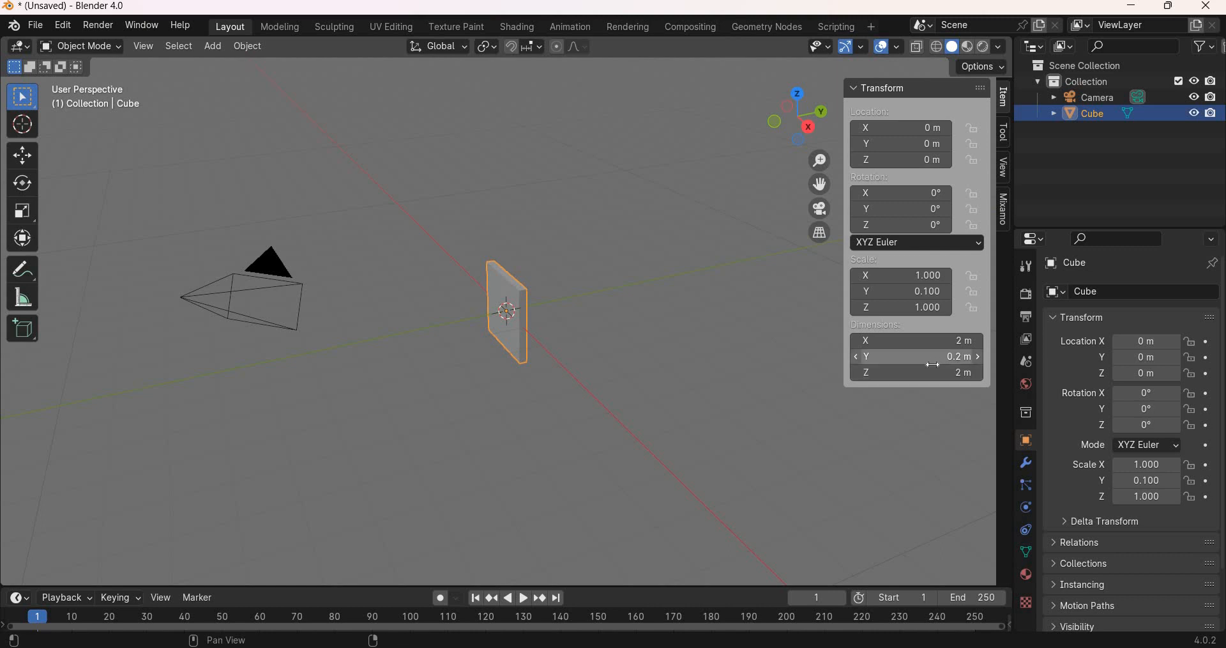
Step: Set the cube's X dimension to 1 m
{"action": "left_click", "coordinate": [935, 340]}
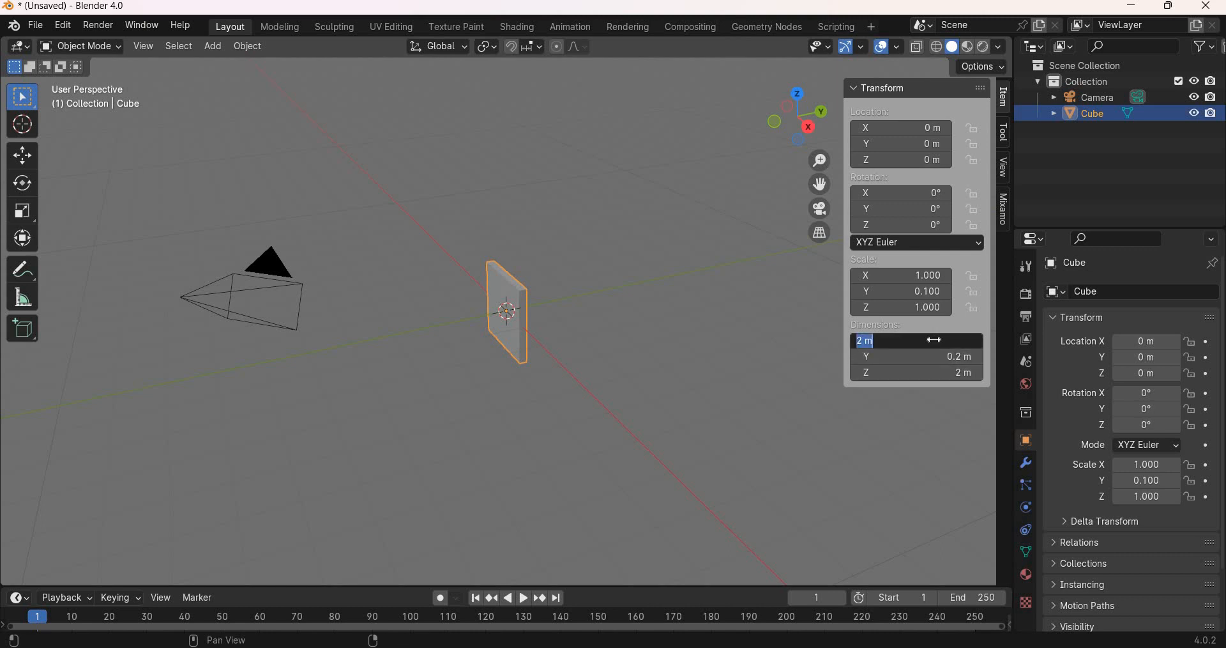
{"action": "type", "text": "1"}
{"action": "key", "text": "Return"}
Step: In the right orthographic view, raise the cube to a Z location of 1 m
{"action": "middle_click_drag", "start_coordinate": [646, 380], "coordinate": [564, 393]}
{"action": "key", "text": "KP_1"}
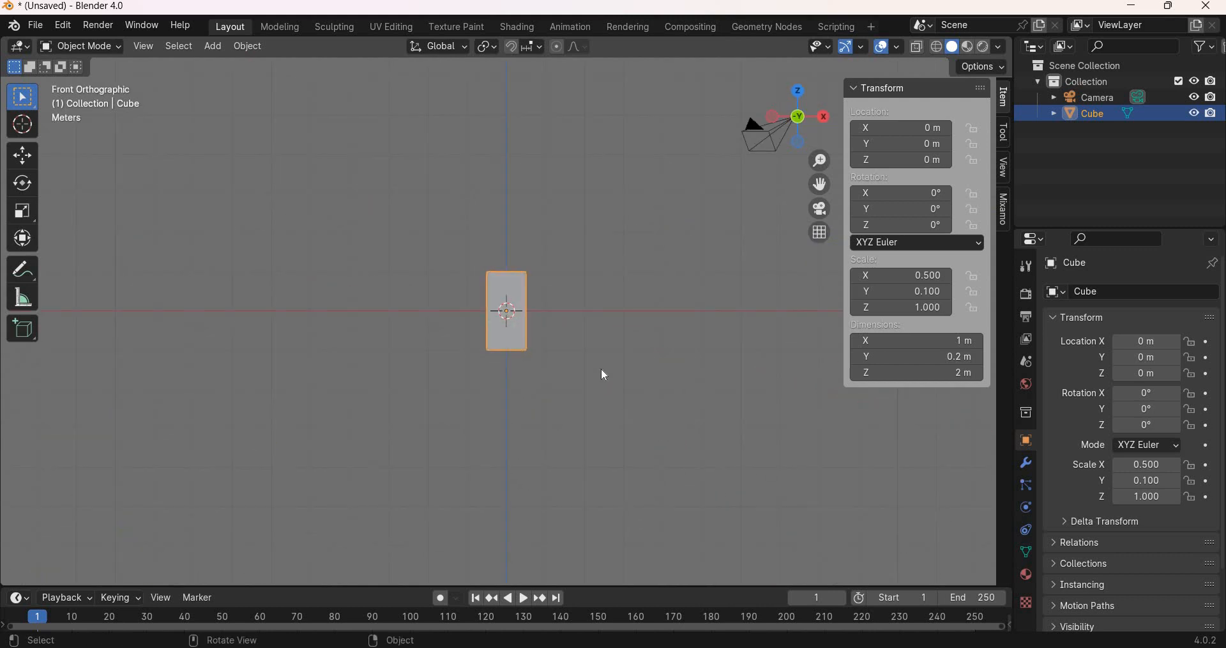
{"action": "key", "text": "KP_3"}
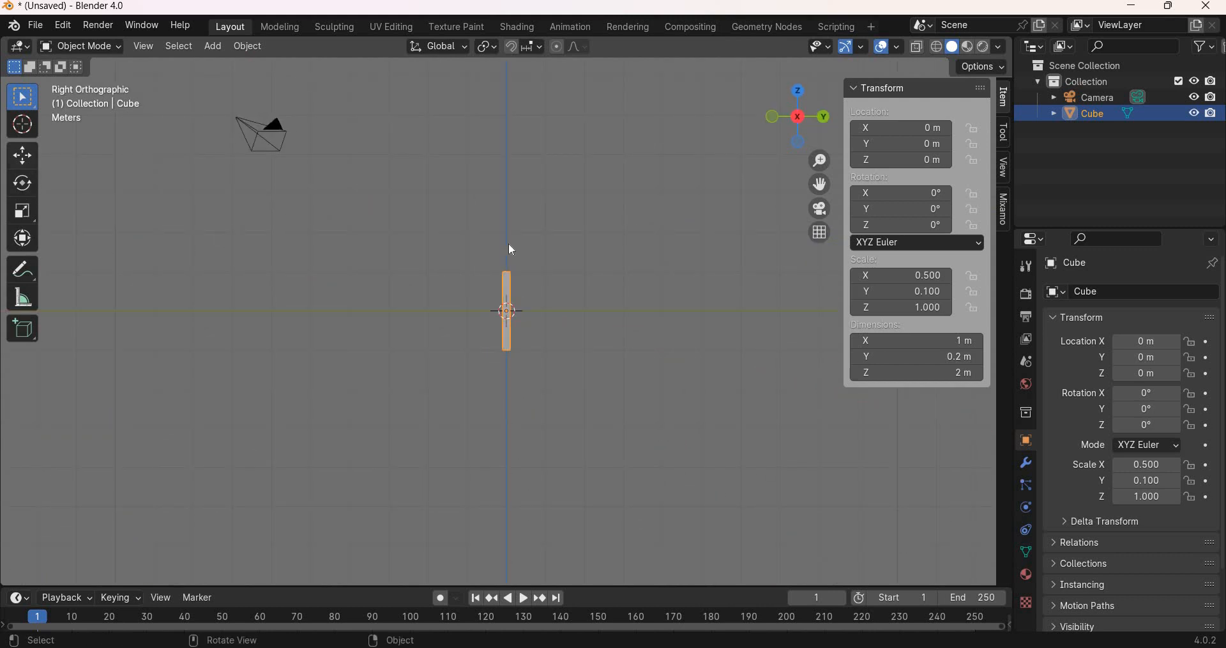
{"action": "left_click", "coordinate": [23, 156]}
{"action": "left_click_drag", "start_coordinate": [508, 246], "coordinate": [507, 214]}
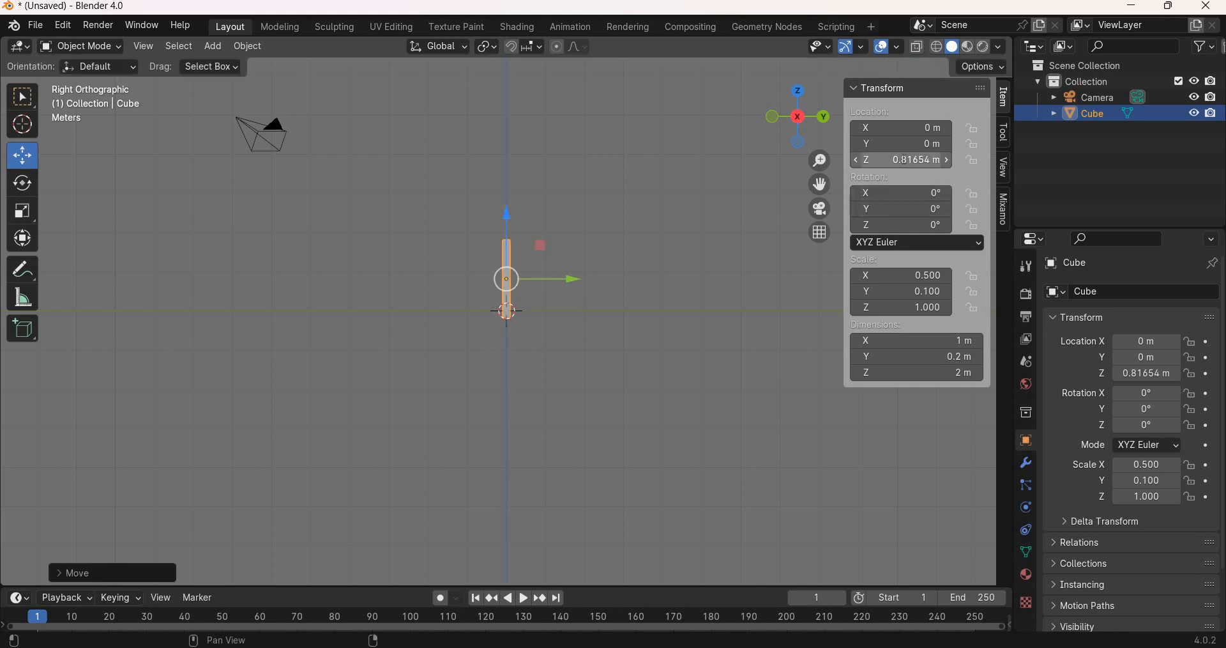
{"action": "left_click", "coordinate": [902, 160]}
{"action": "type", "text": "1"}
{"action": "key", "text": "Return"}
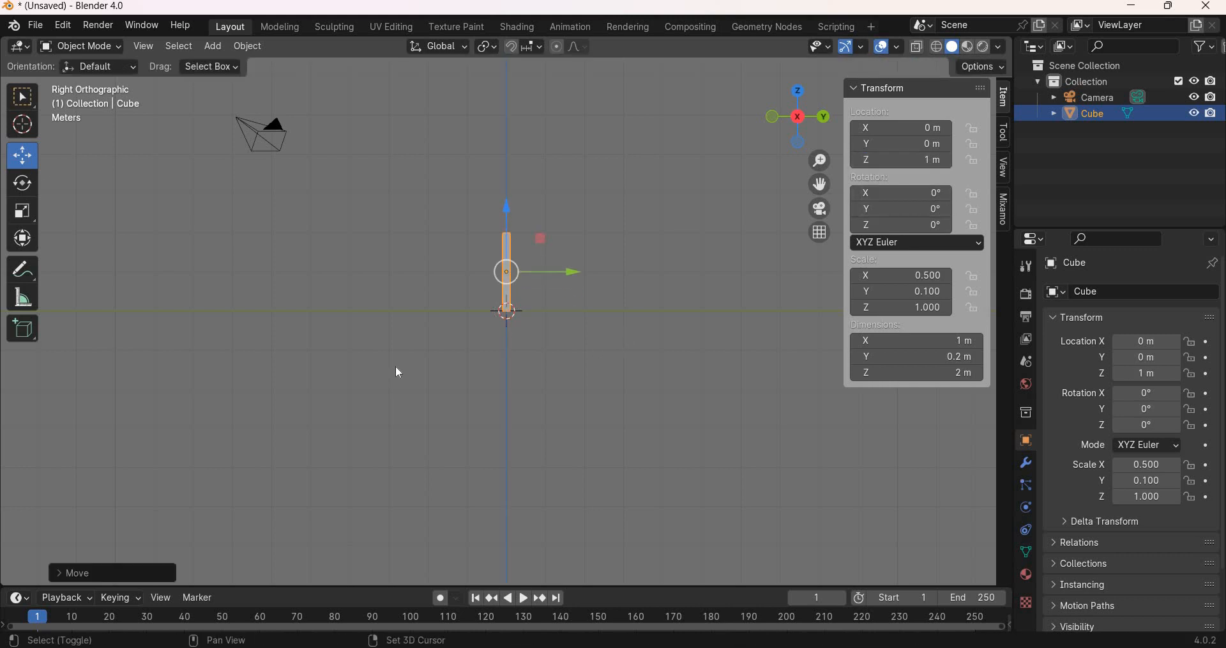
Step: Apply the cube's scale
{"action": "middle_click_drag", "start_coordinate": [743, 333], "coordinate": [584, 347], "text": "shift"}
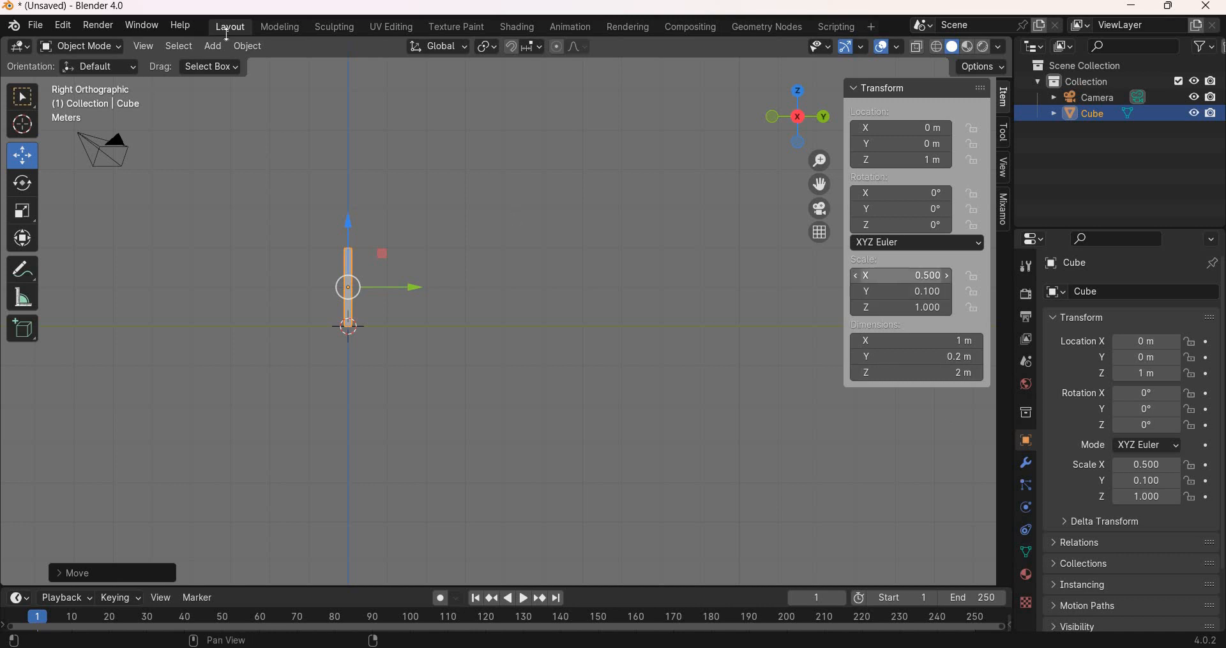
{"action": "left_click", "coordinate": [249, 46]}
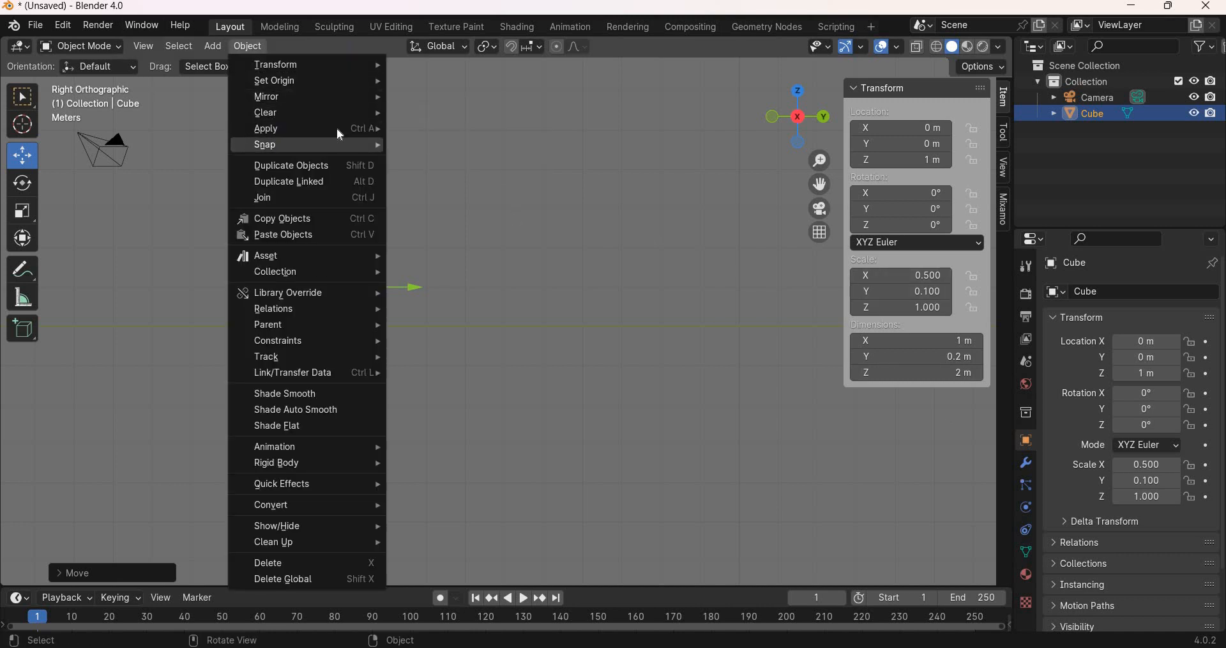
{"action": "mouse_move", "coordinate": [340, 129]}
{"action": "left_click", "coordinate": [459, 160]}
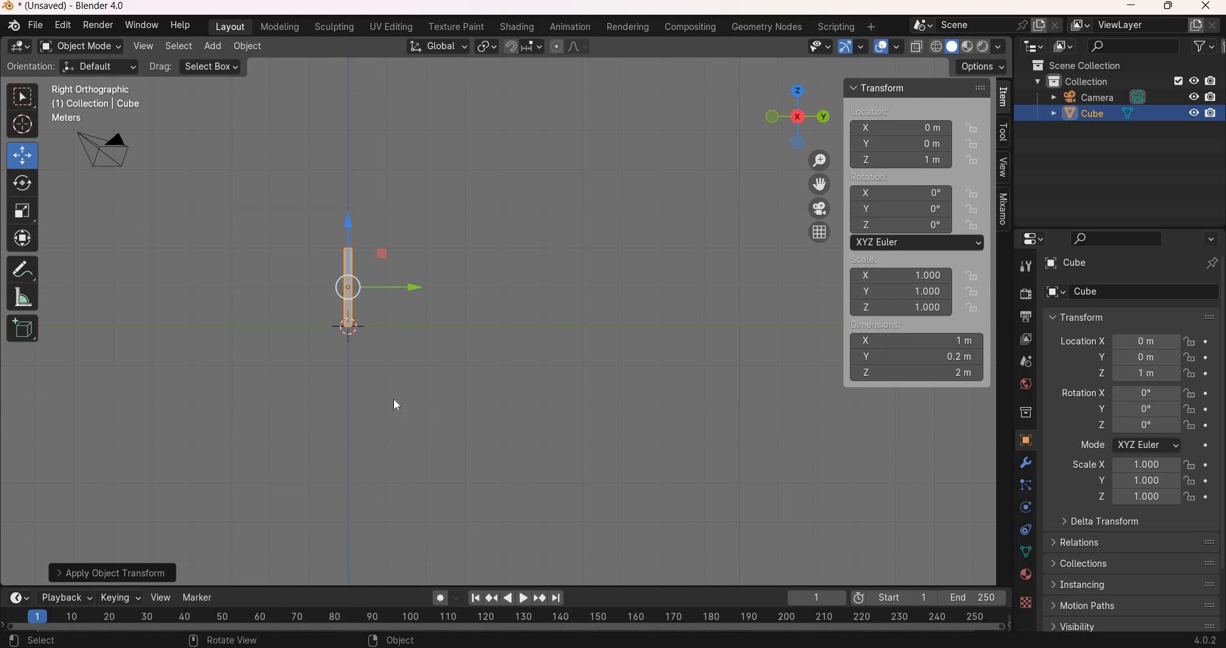
Step: Set the cube's origin to the 3D cursor at its base
{"action": "scroll", "coordinate": [500, 367], "scroll_direction": "up", "scroll_amount": 2}
{"action": "middle_click_drag", "start_coordinate": [473, 380], "coordinate": [574, 388], "text": "shift"}
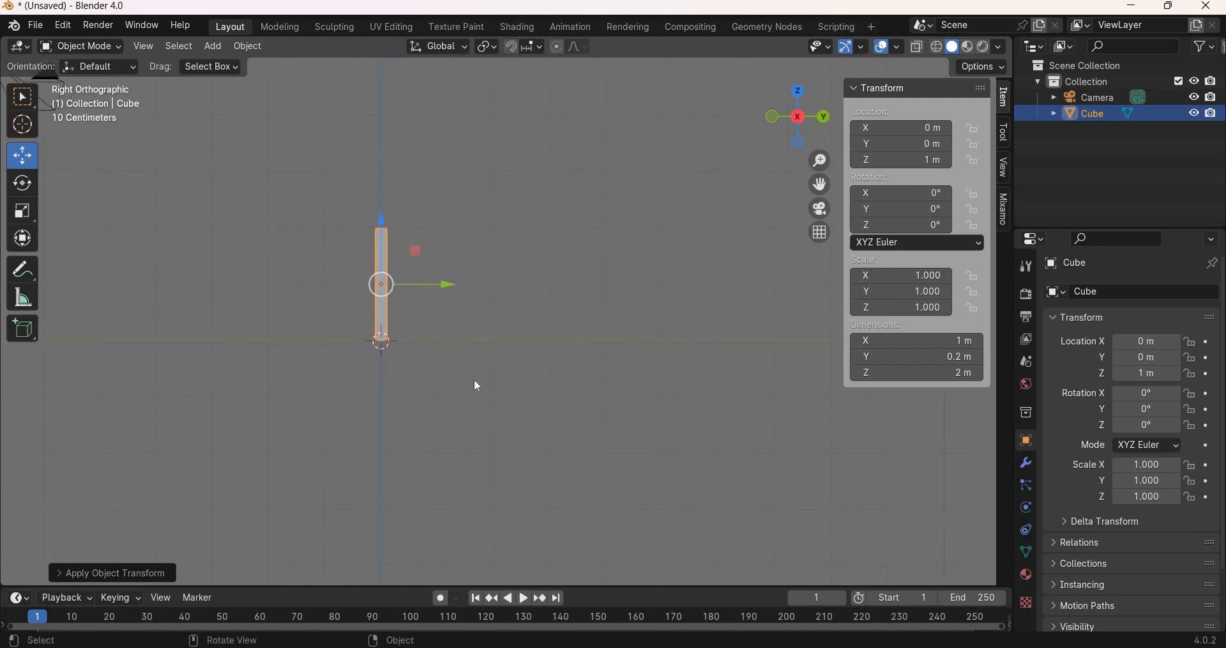
{"action": "scroll", "coordinate": [476, 381], "scroll_direction": "up", "scroll_amount": 2}
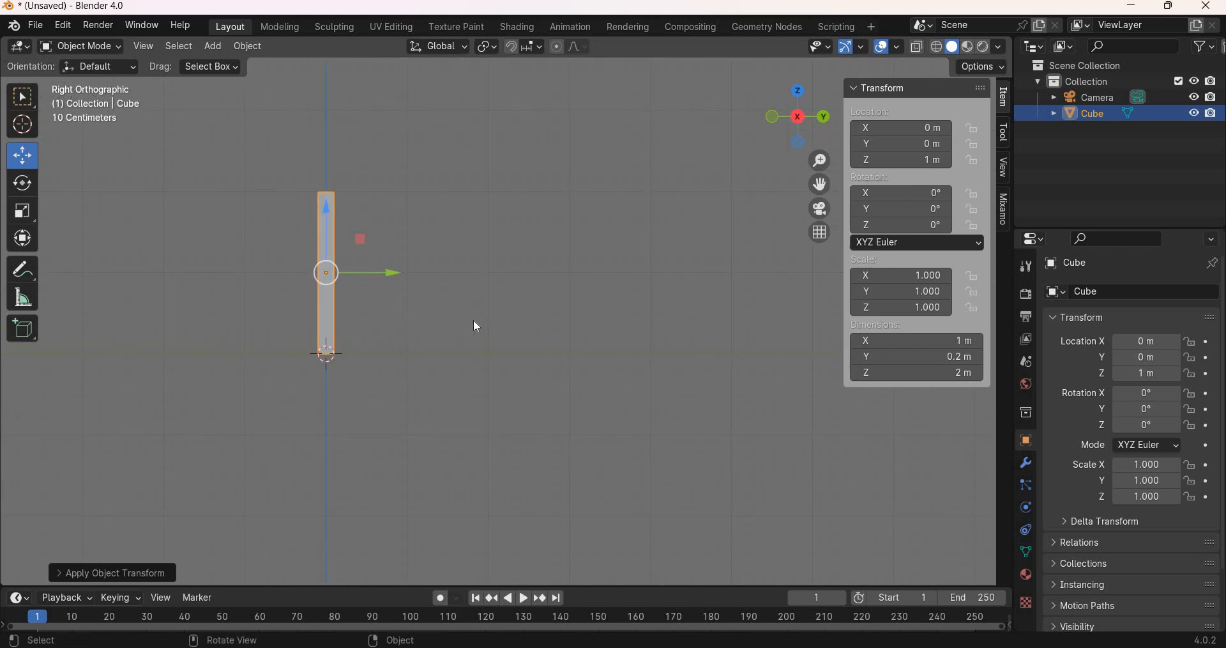
{"action": "left_click", "coordinate": [248, 47]}
{"action": "mouse_move", "coordinate": [307, 81]}
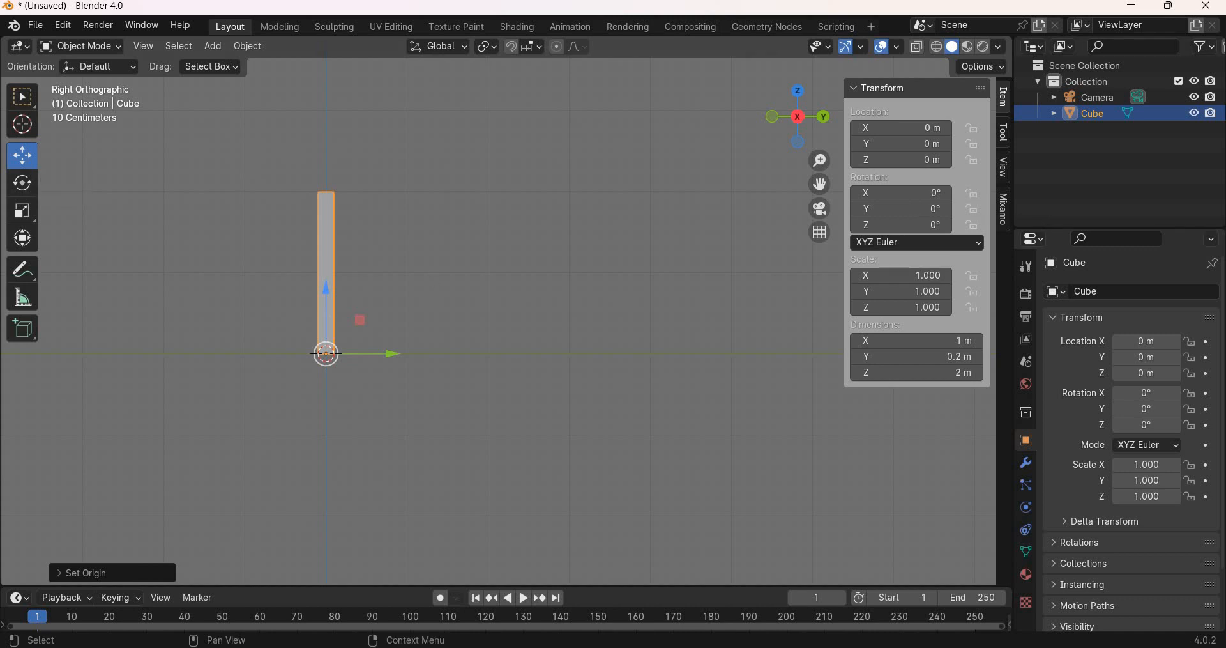
Step: Try X rotations of 30° and -30° on the cube to test its tilt direction
{"action": "left_click", "coordinate": [912, 194]}
{"action": "type", "text": "30"}
{"action": "key", "text": "Return"}
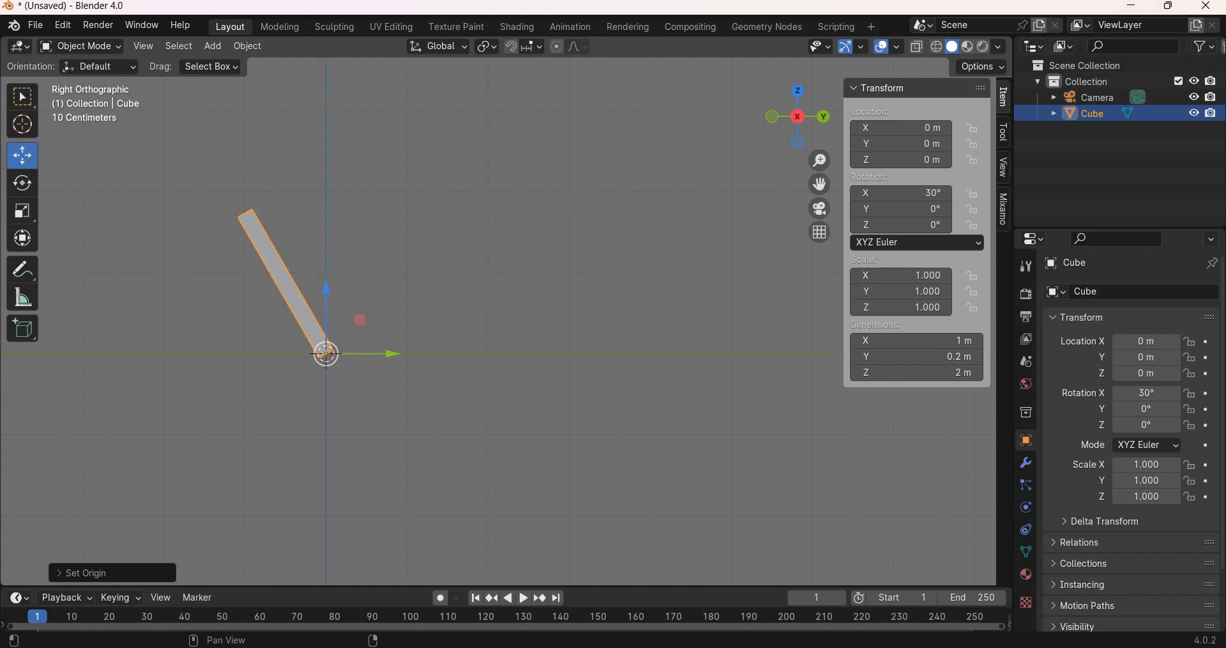
{"action": "left_click", "coordinate": [922, 192]}
{"action": "type", "text": "-30"}
{"action": "key", "text": "Return"}
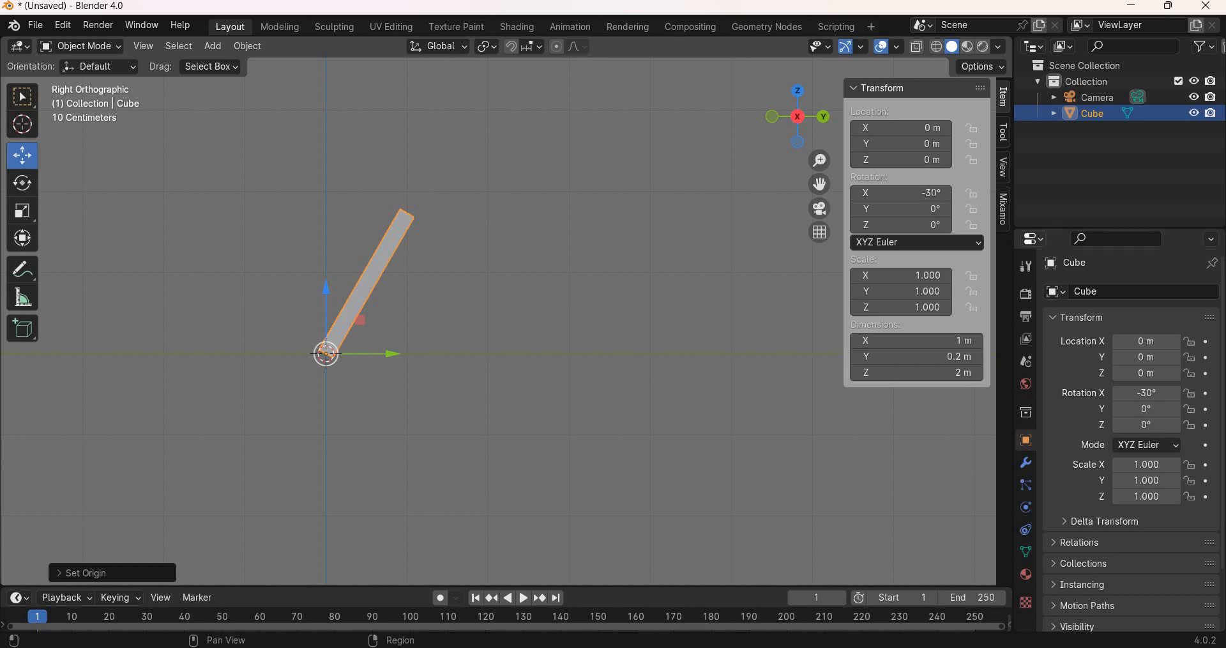
Step: Tilt the domino by setting its X rotation to -45° and keep it selected
{"action": "left_click", "coordinate": [933, 193]}
{"action": "type", "text": "-45"}
{"action": "key", "text": "Return"}
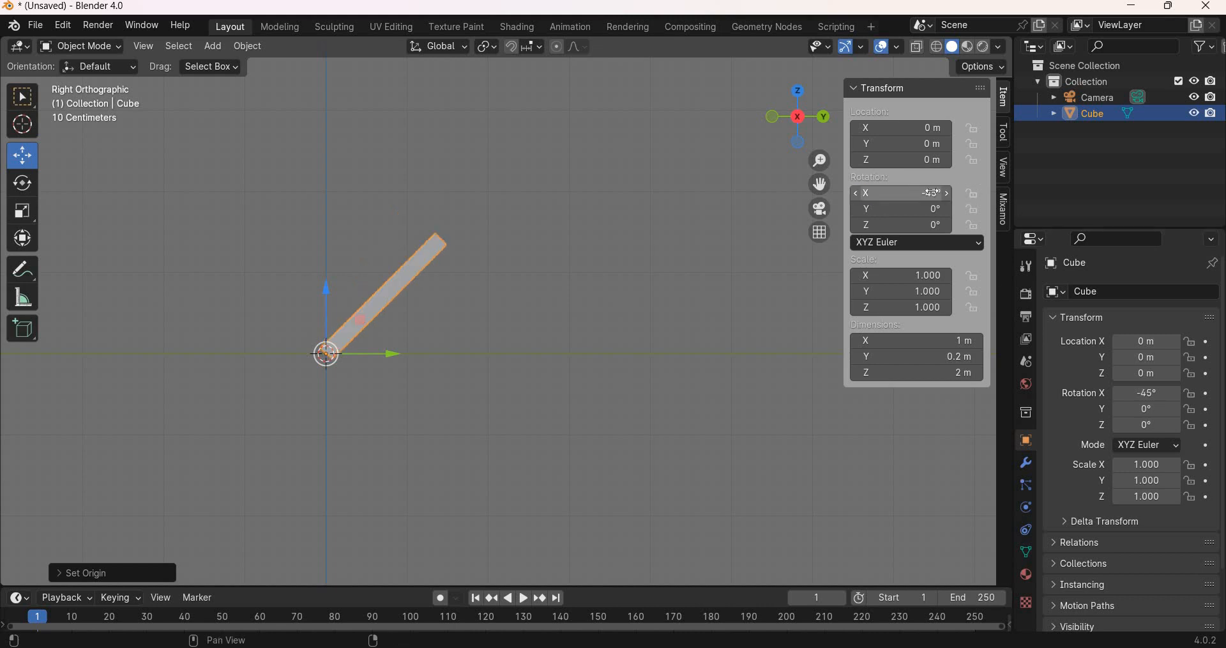
{"action": "left_click", "coordinate": [510, 325]}
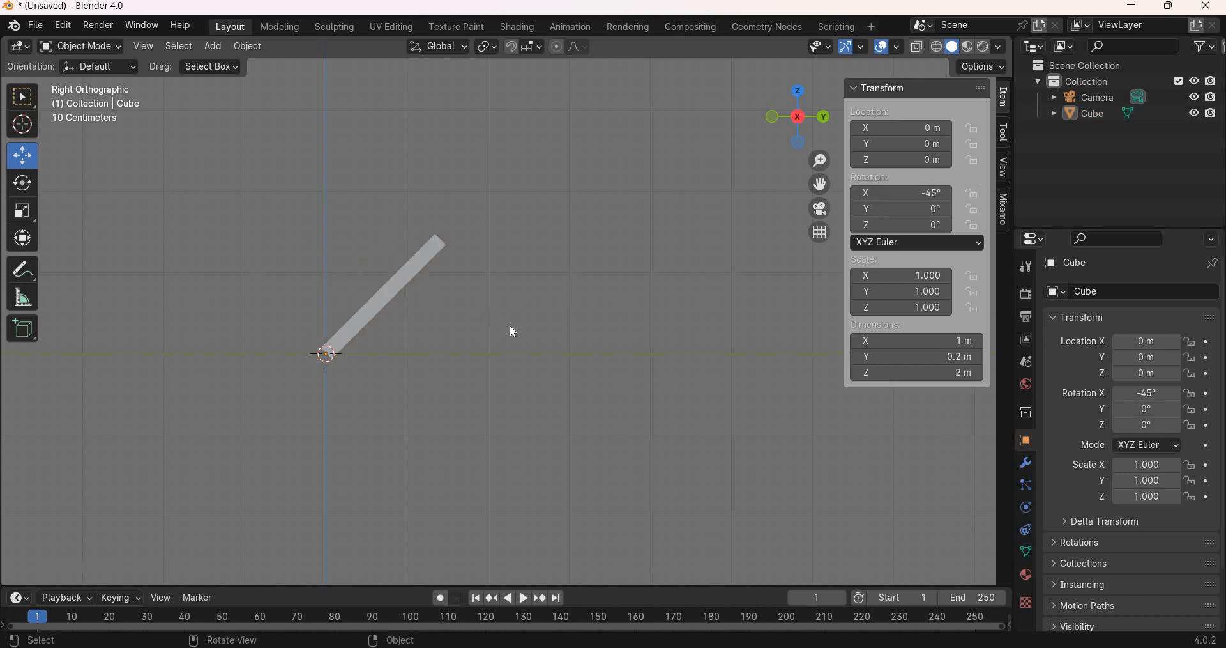
{"action": "key", "text": "ctrl+z"}
Step: Duplicate the tilted domino and move the copy about 1.91 m along the Y axis
{"action": "key", "text": "shift+d"}
{"action": "right_click", "coordinate": [380, 355]}
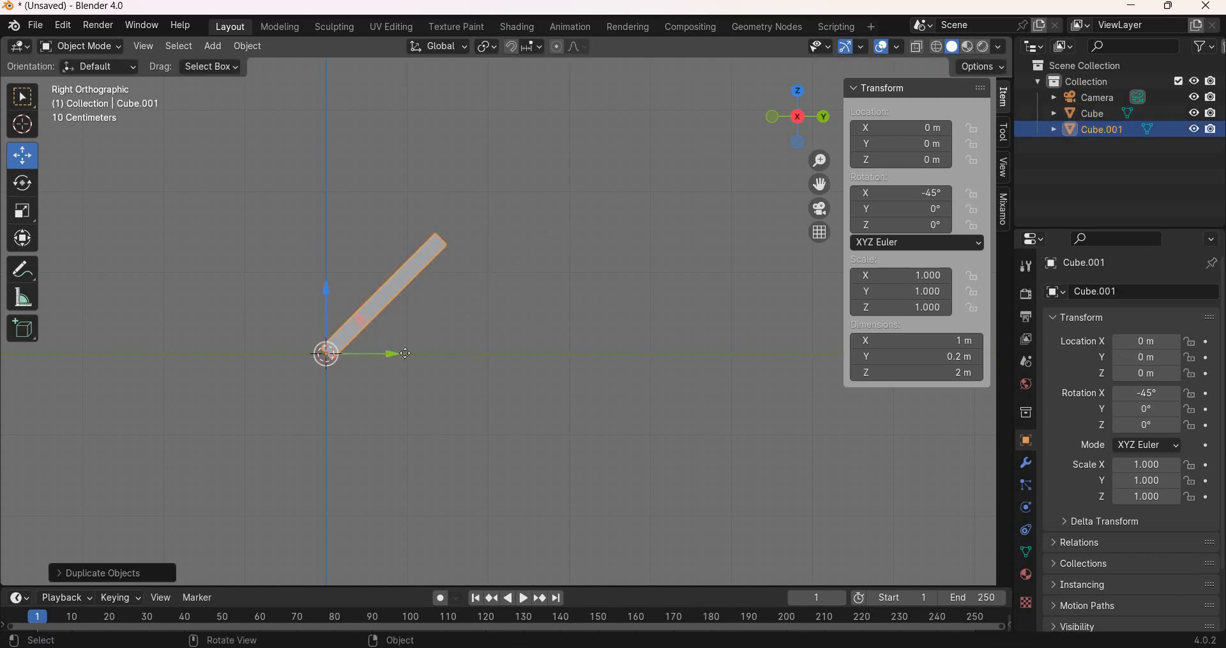
{"action": "key", "text": "g"}
{"action": "left_click_drag", "start_coordinate": [402, 354], "coordinate": [535, 354]}
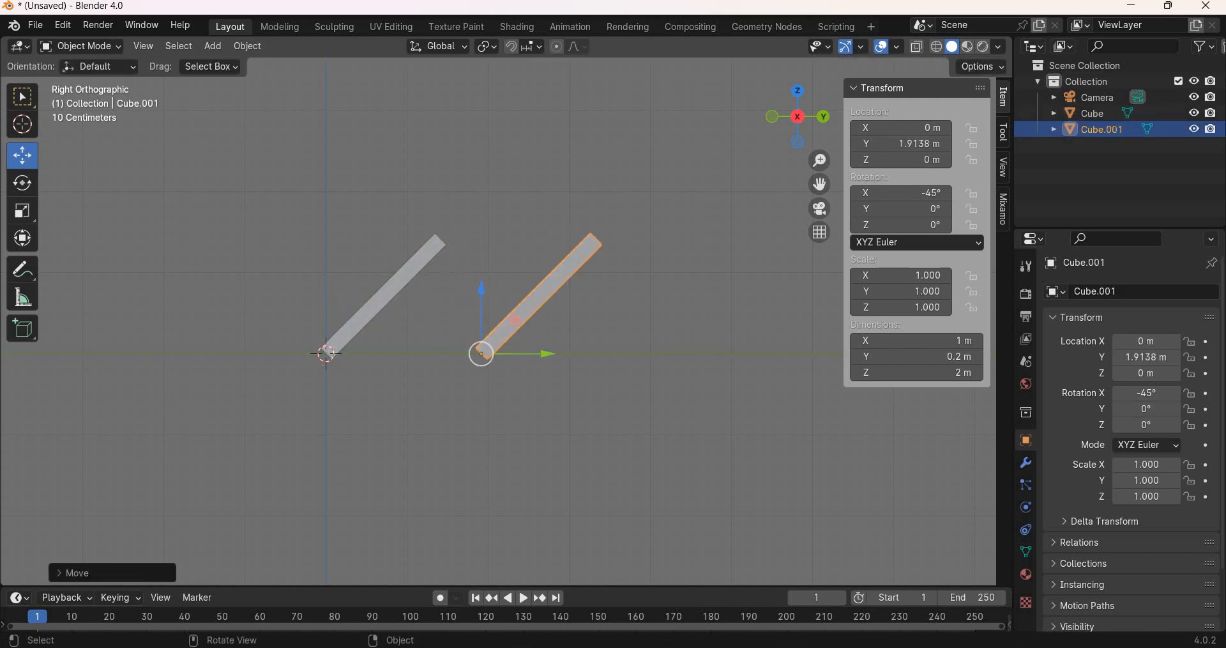
Step: Set the copy's X rotation to 0° and move it back to a Y location of about 1.46 m
{"action": "left_click", "coordinate": [901, 193]}
{"action": "type", "text": "0"}
{"action": "key", "text": "Return"}
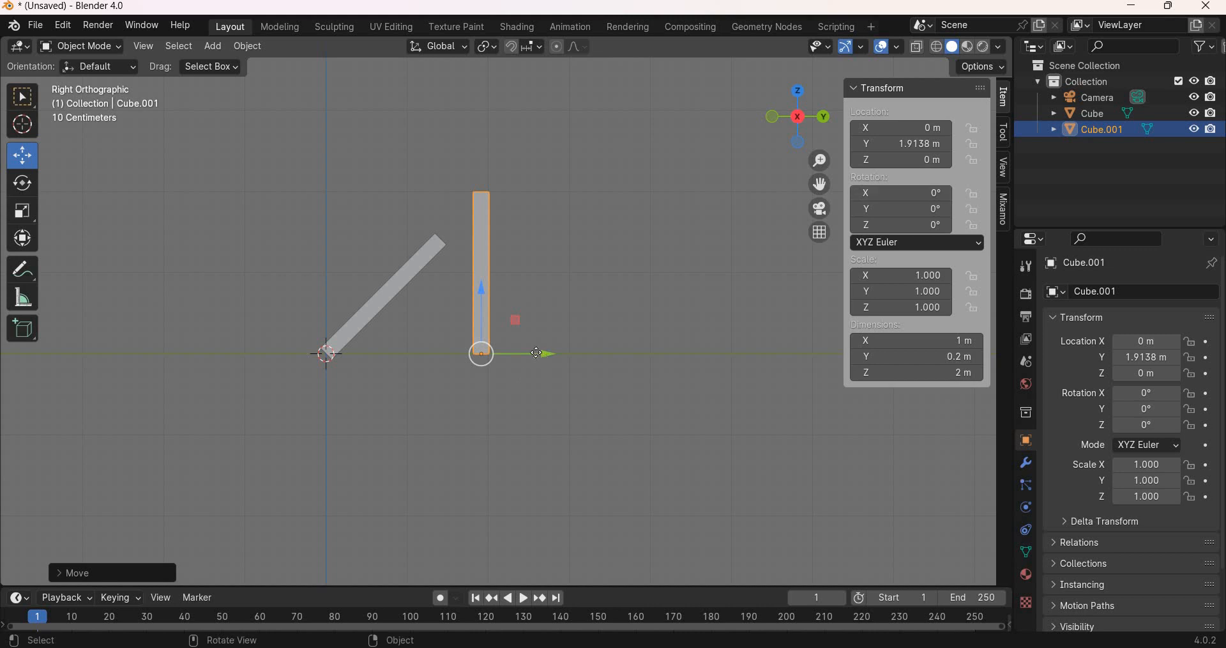
{"action": "left_click_drag", "start_coordinate": [504, 352], "coordinate": [466, 353]}
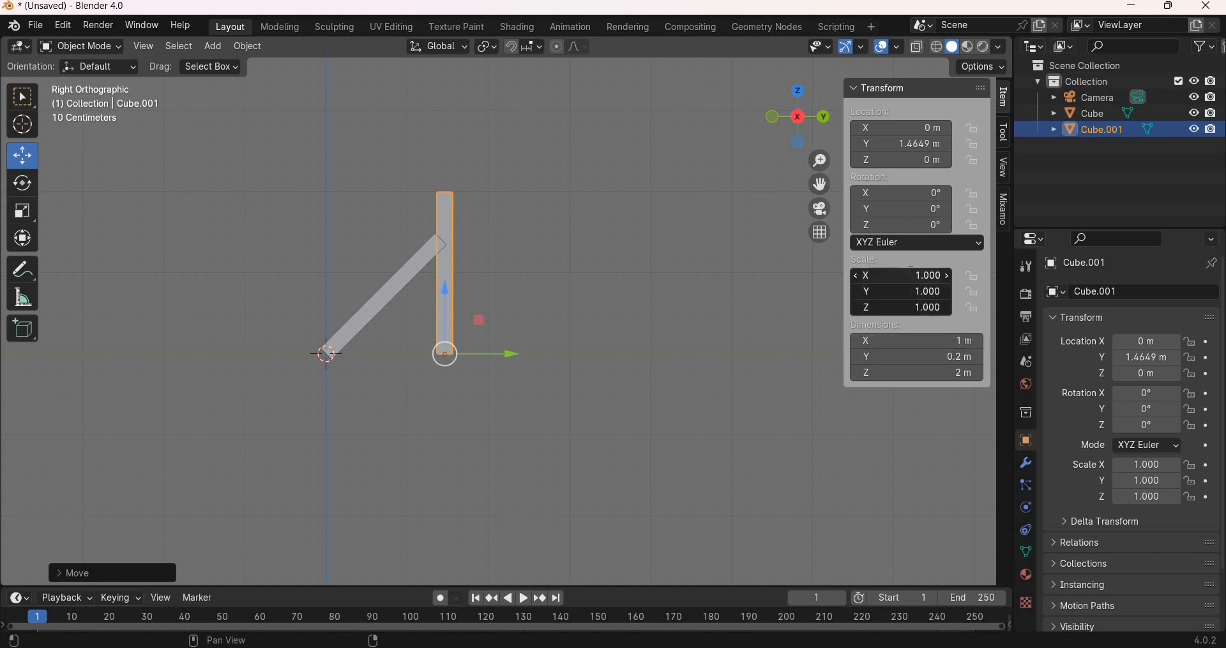
Step: Scale the second domino to 1.5 on all axes and apply its scale
{"action": "type", "text": "1.5"}
{"action": "key", "text": "Return"}
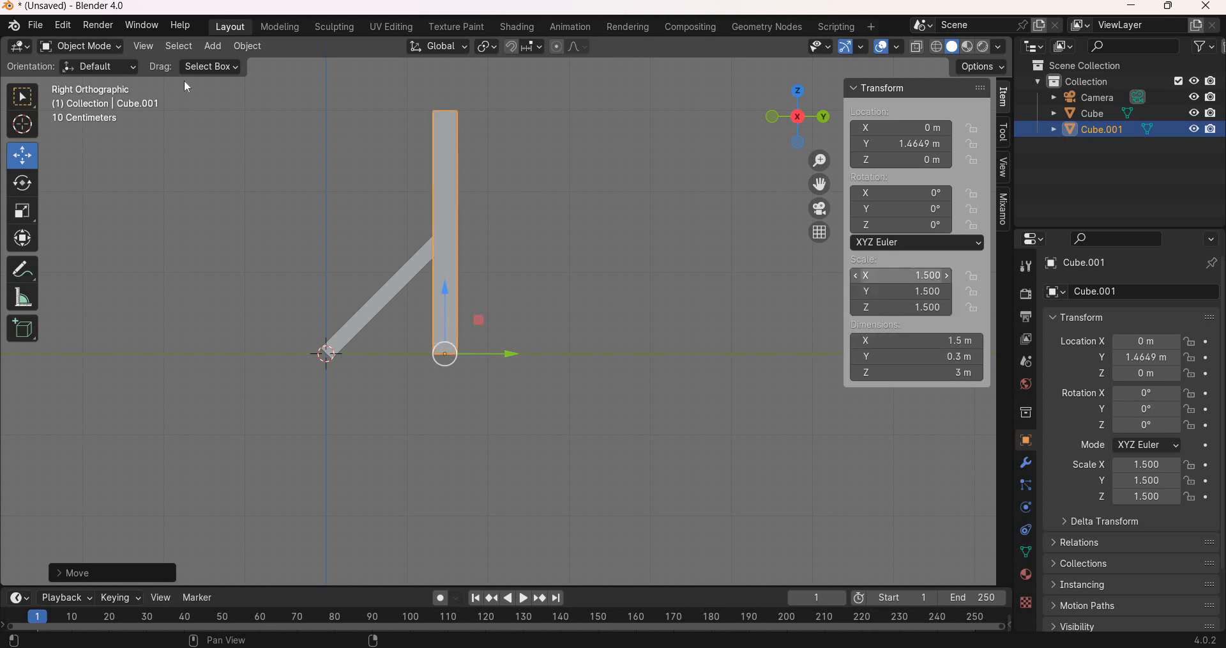
{"action": "left_click", "coordinate": [249, 46]}
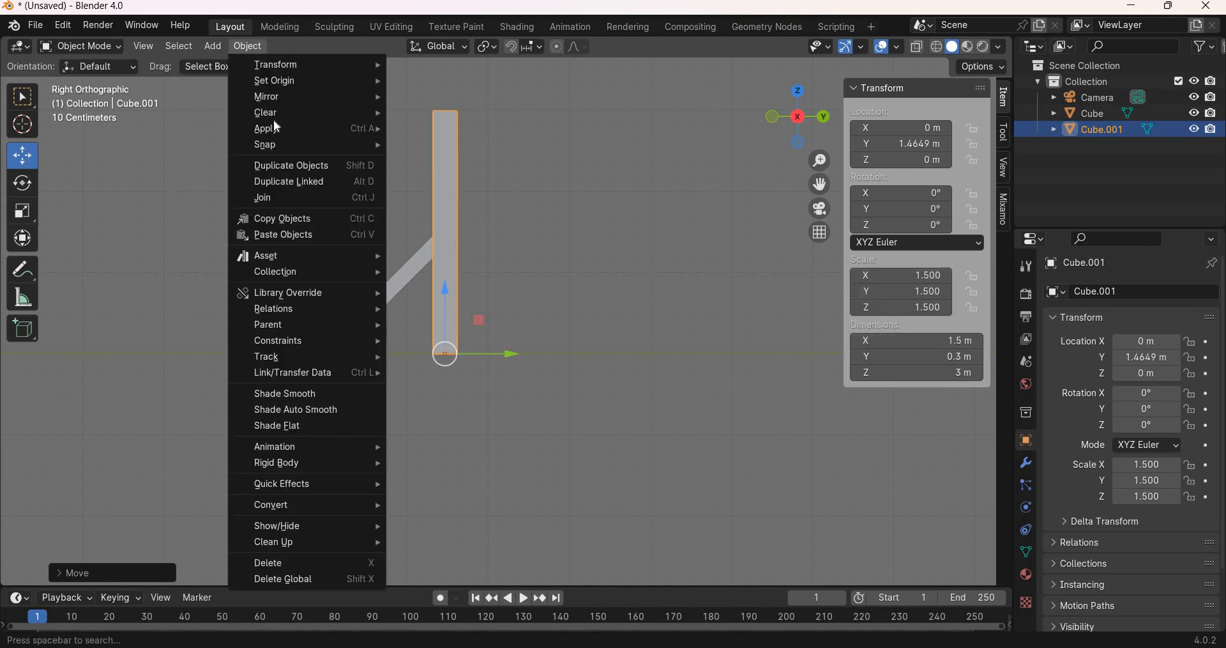
{"action": "mouse_move", "coordinate": [276, 131]}
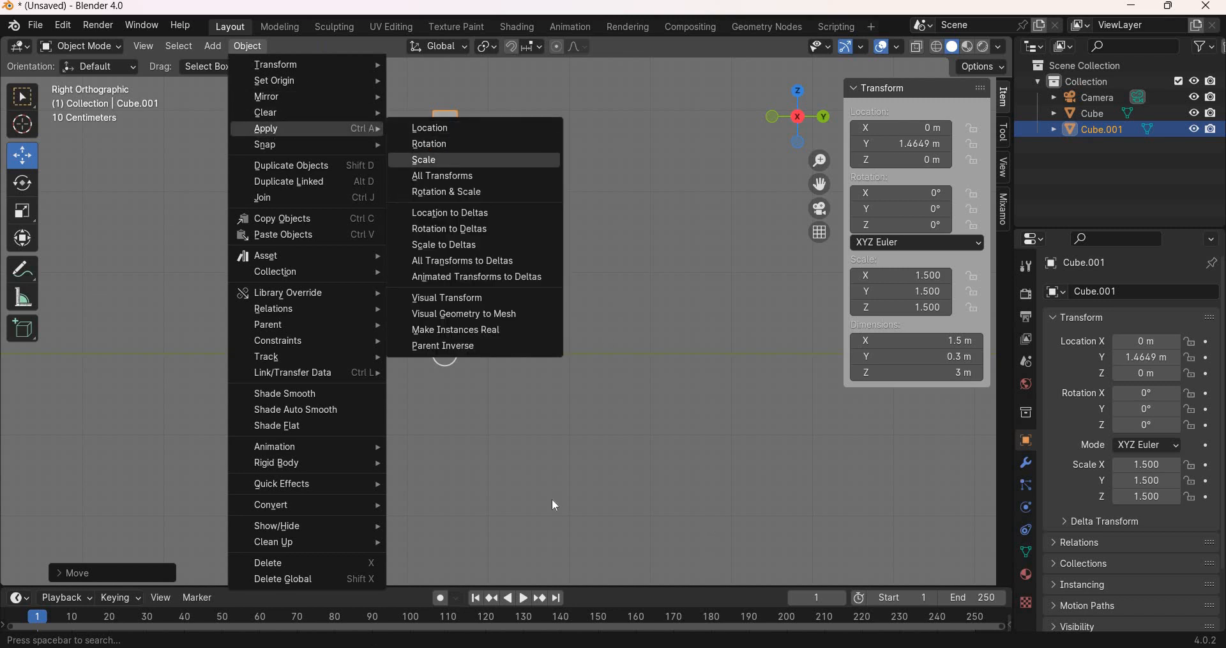
{"action": "left_click", "coordinate": [441, 159]}
Step: Shift the second domino to a Y location of about 1.48 m, against the tilted domino's upper end
{"action": "left_click_drag", "start_coordinate": [525, 361], "coordinate": [569, 255]}
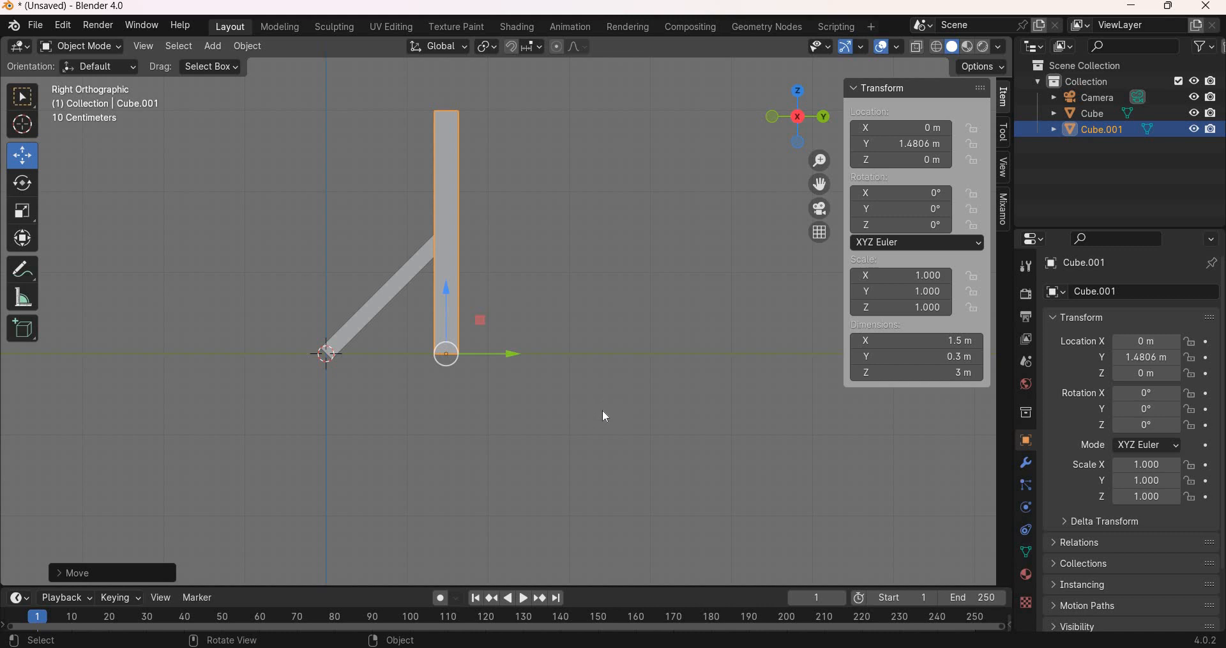
{"action": "middle_click_drag", "start_coordinate": [606, 416], "coordinate": [495, 323]}
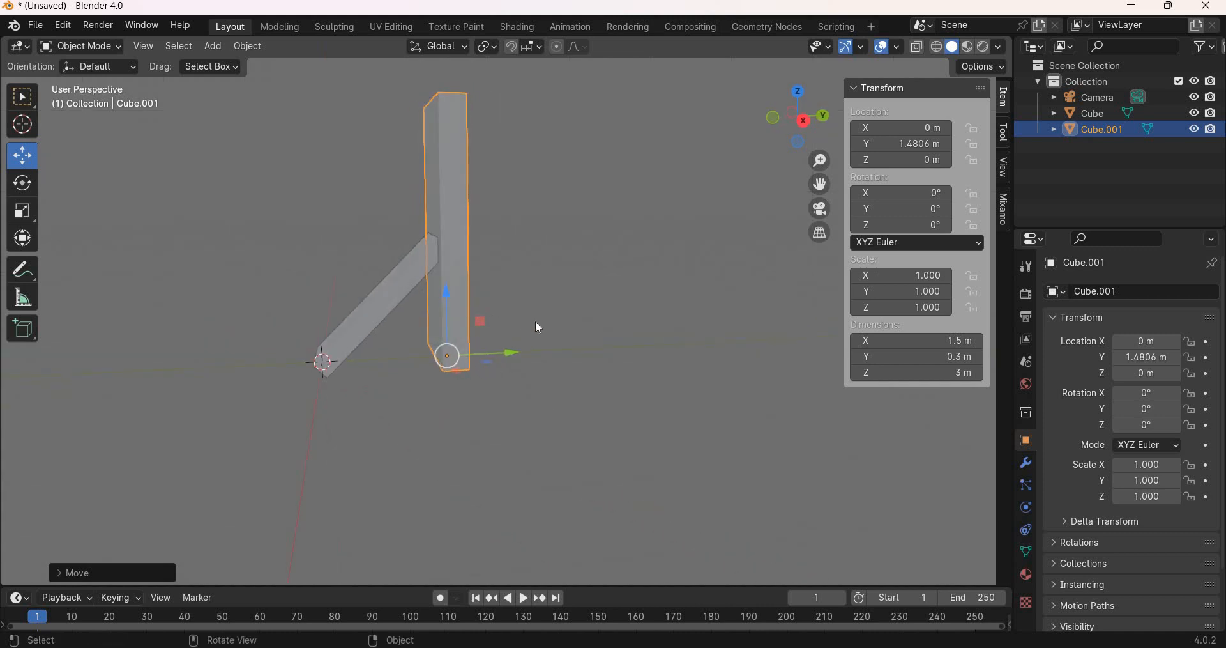
{"action": "key", "text": "KP_3"}
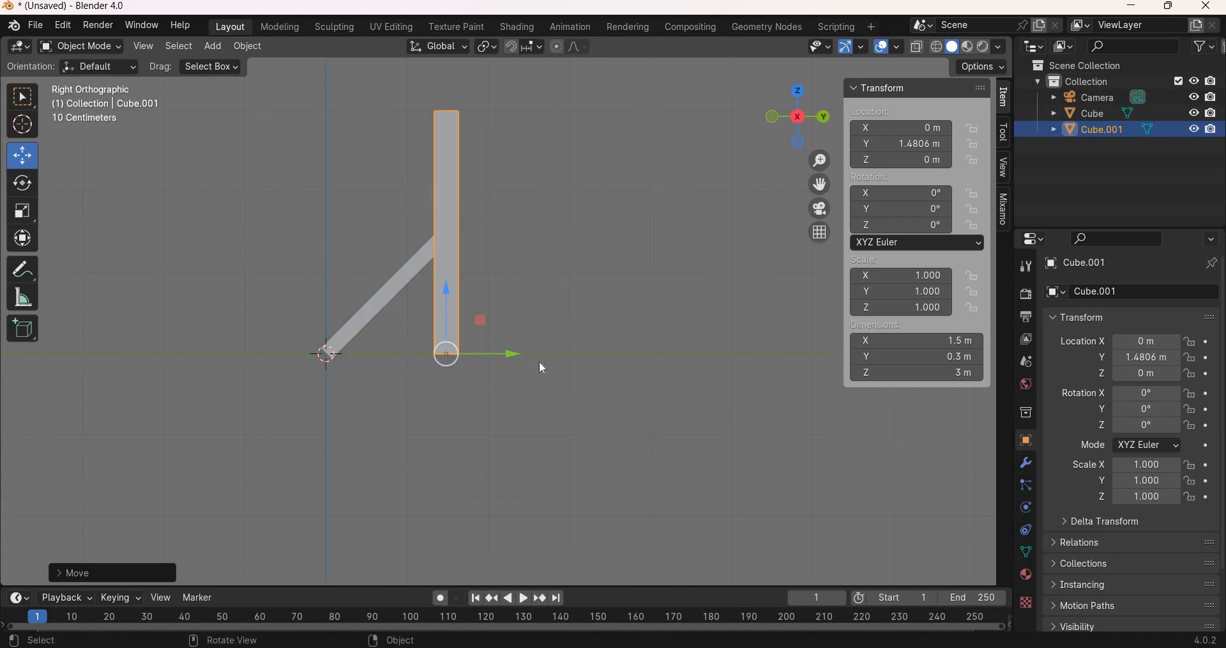
Step: Duplicate the second domino and move the copy along Y to about 3.67 m
{"action": "key", "text": "shift+d"}
{"action": "key", "text": "Escape"}
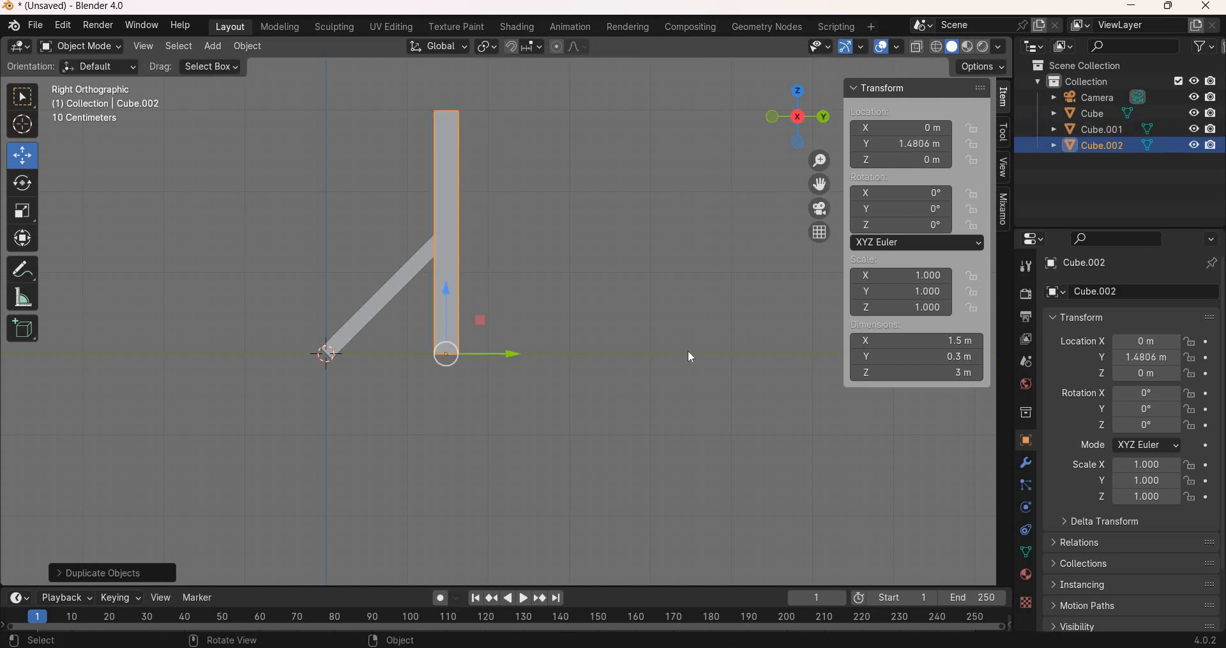
{"action": "key", "text": "g"}
{"action": "key", "text": "y"}
{"action": "left_click", "coordinate": [459, 311]}
Step: Select the second domino, Cube.001, and set its X rotation to -45°
{"action": "left_click", "coordinate": [1095, 130]}
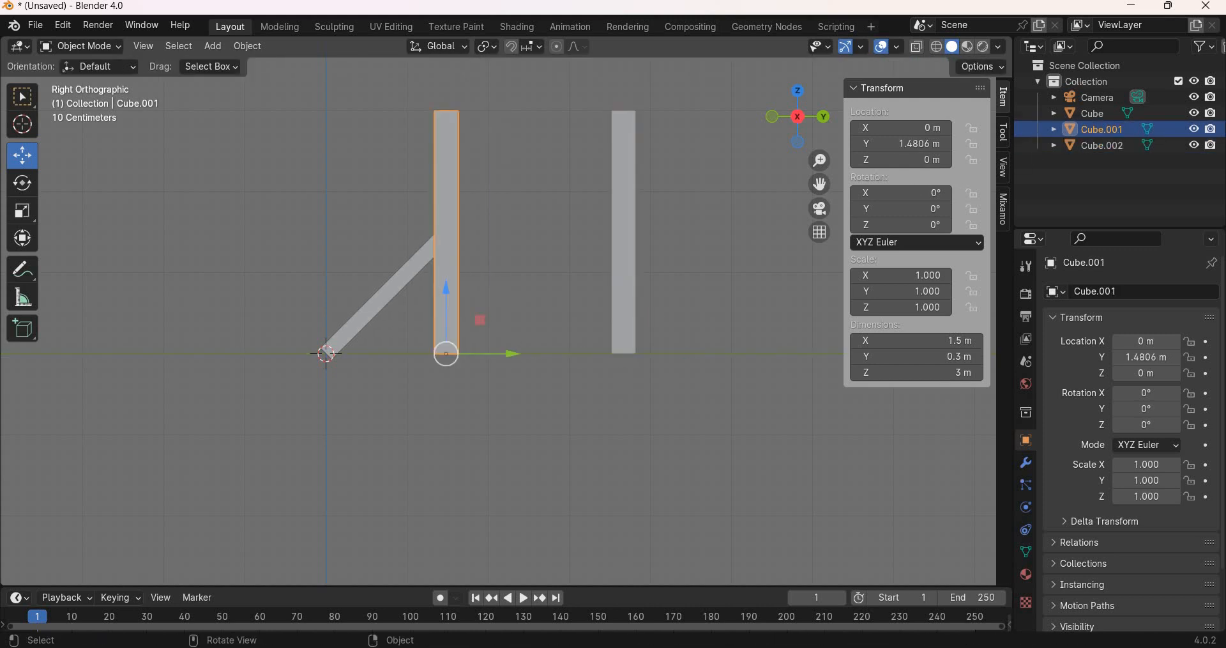
{"action": "left_click", "coordinate": [929, 191]}
{"action": "type", "text": "-45"}
{"action": "key", "text": "Return"}
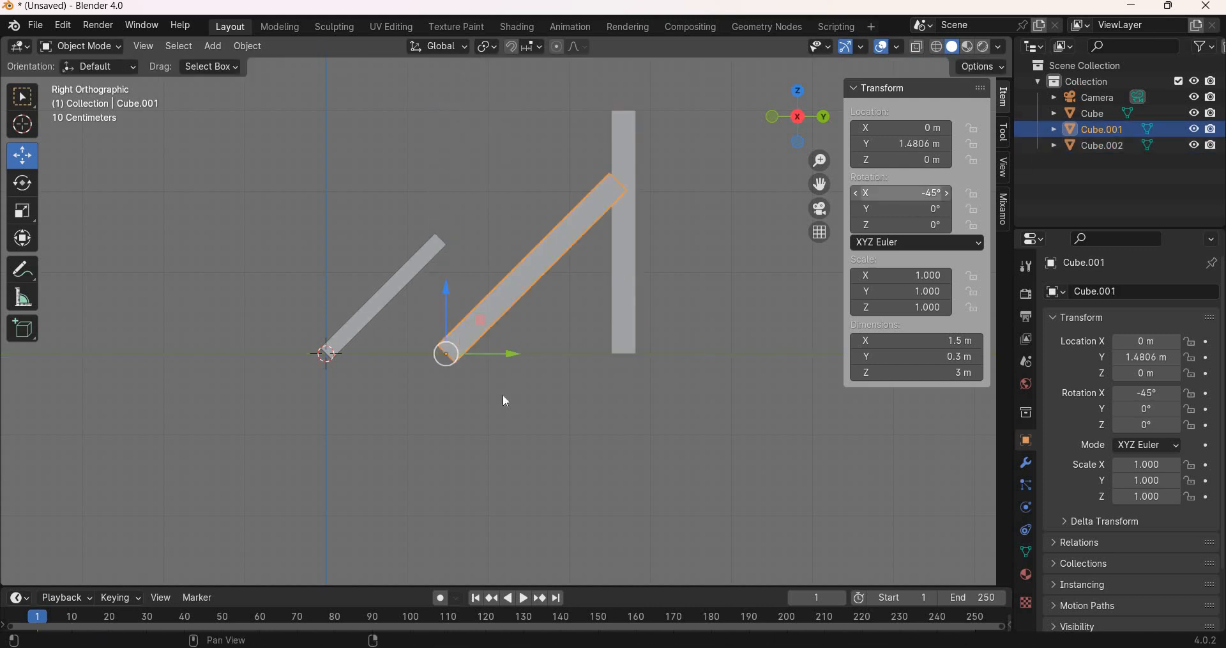
Step: Scale the third domino to 1.5 on all axes and move it to a Y location of about 3.74 m
{"action": "left_click", "coordinate": [616, 287]}
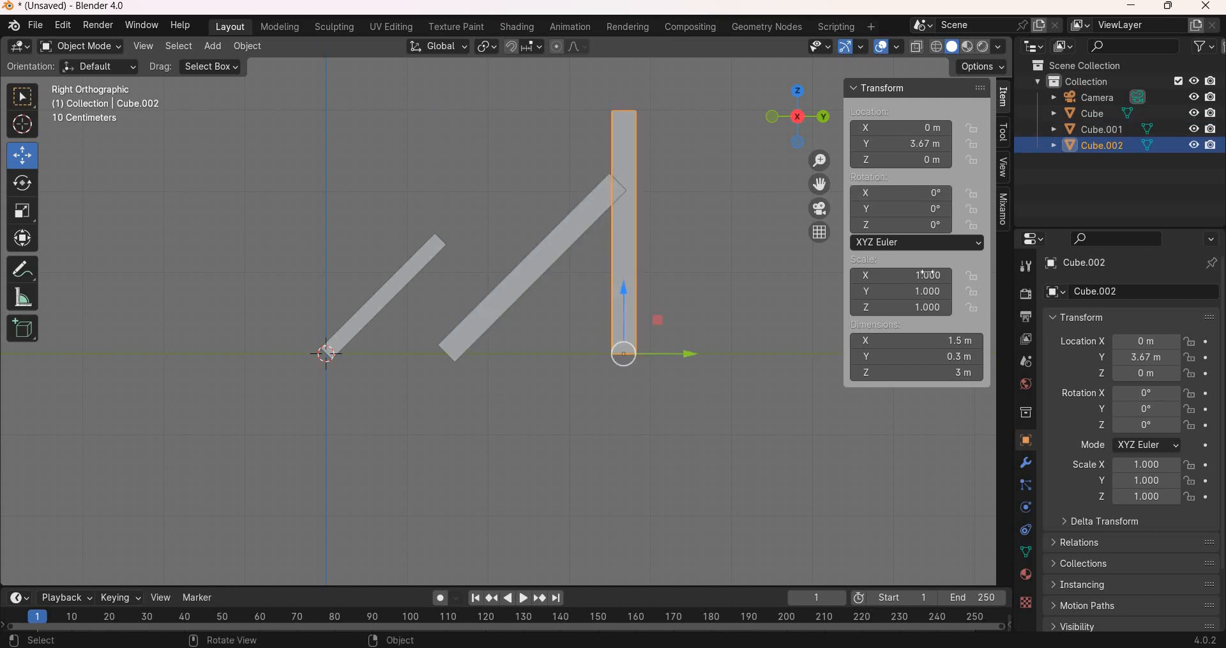
{"action": "left_click_drag", "start_coordinate": [901, 276], "coordinate": [901, 308]}
{"action": "type", "text": "1.5"}
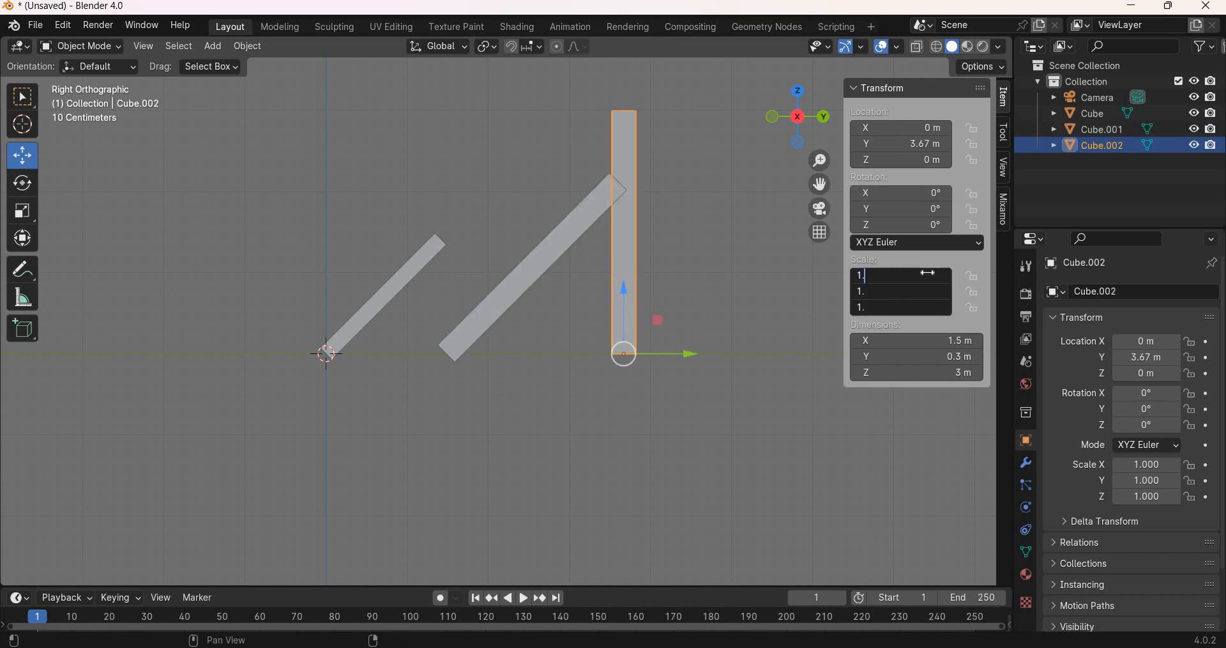
{"action": "key", "text": "Return"}
{"action": "left_click_drag", "start_coordinate": [678, 355], "coordinate": [587, 423]}
Step: Set the X rotation of the third domino, Cube.002, to -45°
{"action": "middle_click_drag", "start_coordinate": [588, 422], "coordinate": [682, 425]}
{"action": "middle_click_drag", "start_coordinate": [461, 503], "coordinate": [541, 499]}
{"action": "key", "text": "KP_3"}
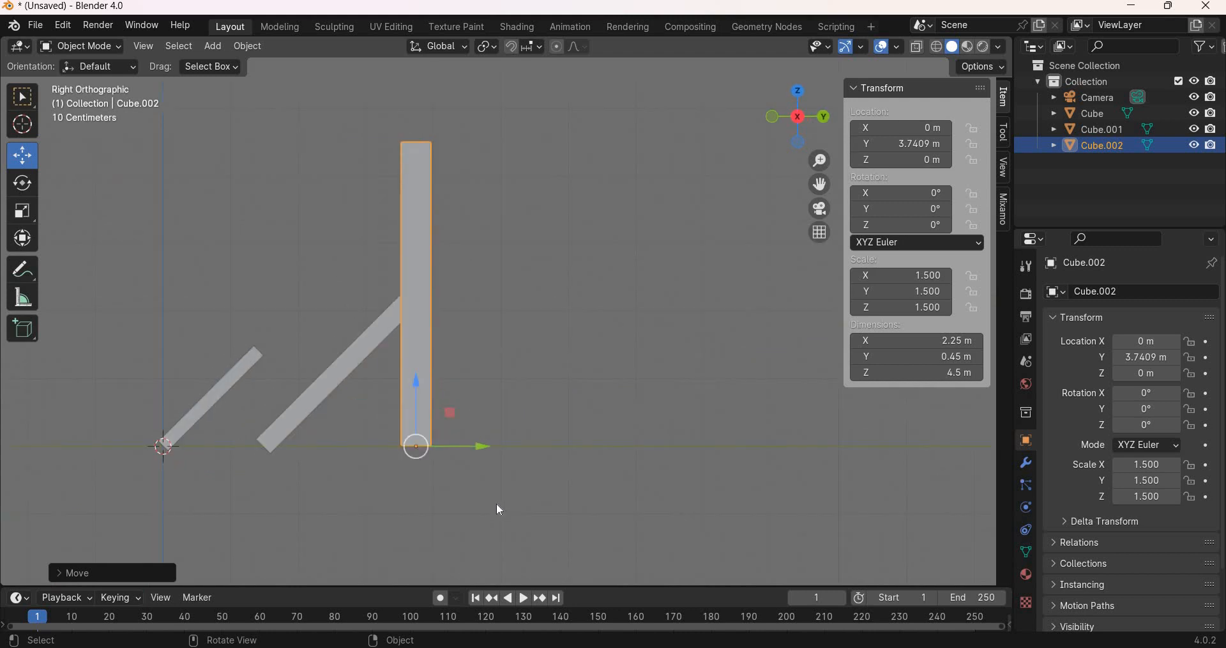
{"action": "middle_click_drag", "start_coordinate": [485, 424], "coordinate": [479, 395], "text": "shift"}
{"action": "left_click", "coordinate": [910, 192]}
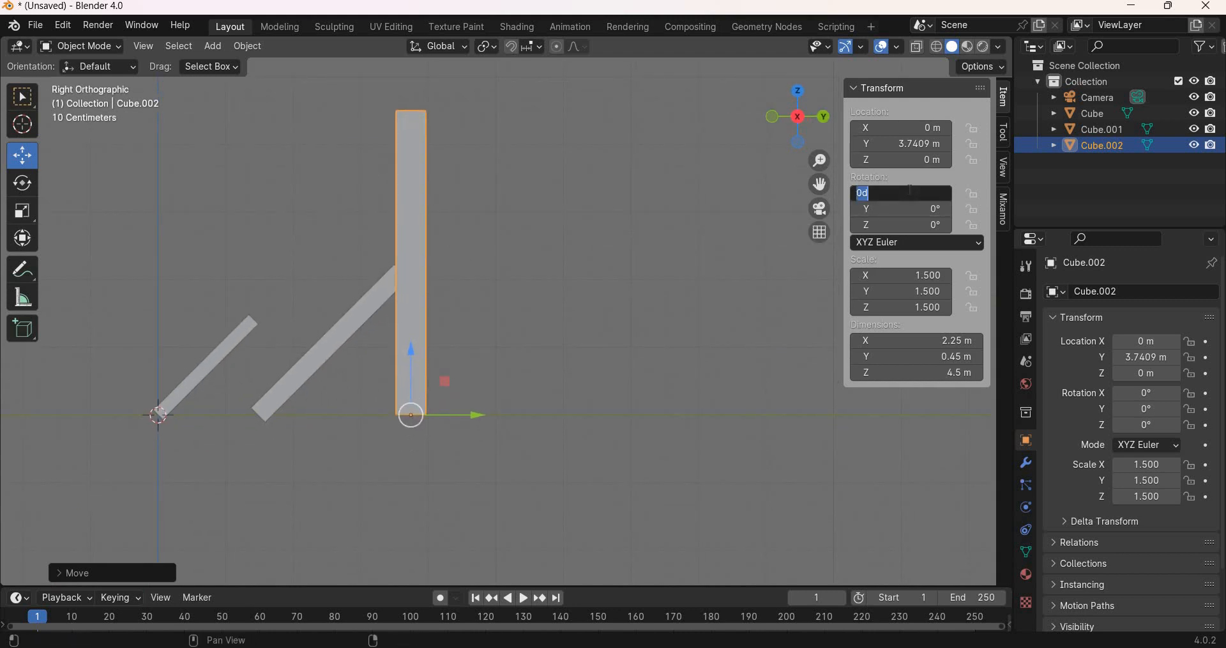
{"action": "type", "text": "-45"}
{"action": "key", "text": "Return"}
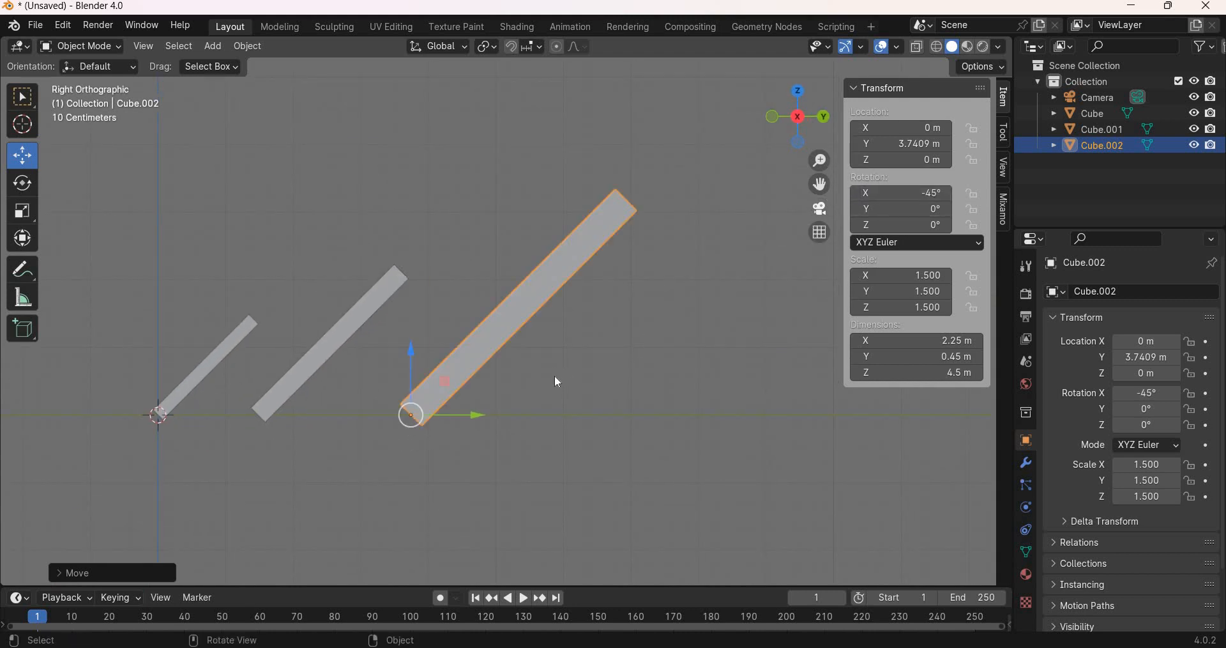
Step: Duplicate the third domino in place and set the copy's X rotation to 0°
{"action": "key", "text": "shift+d"}
{"action": "right_click", "coordinate": [807, 287]}
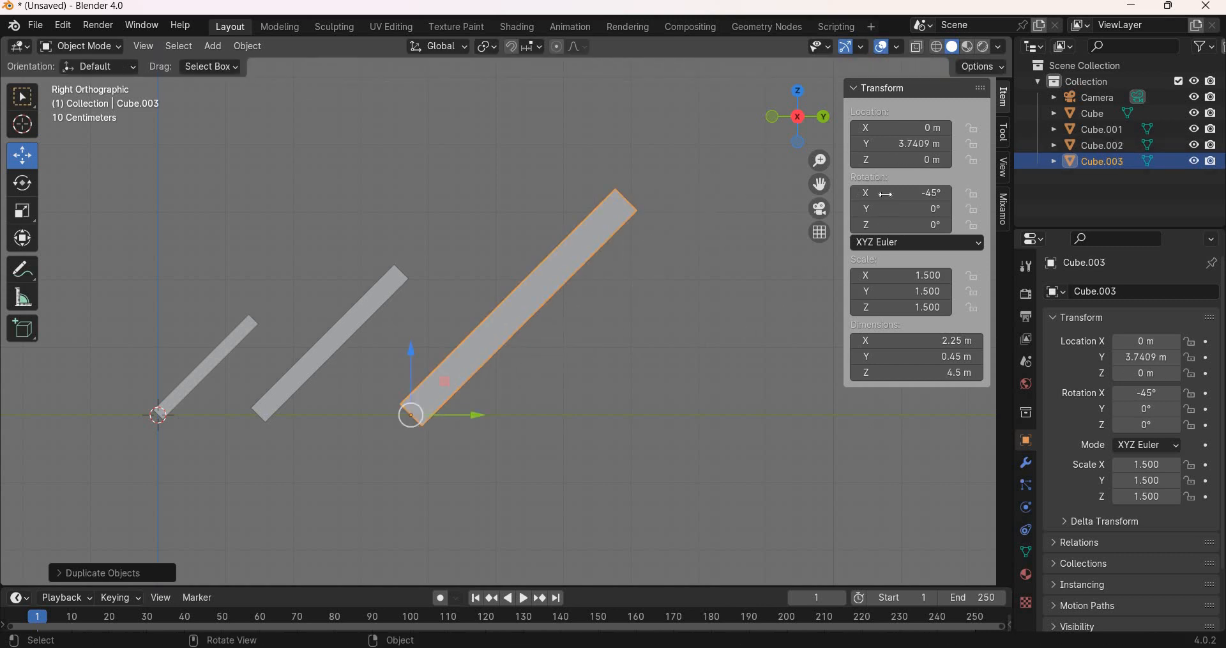
{"action": "left_click", "coordinate": [922, 192]}
{"action": "type", "text": "0"}
{"action": "key", "text": "Return"}
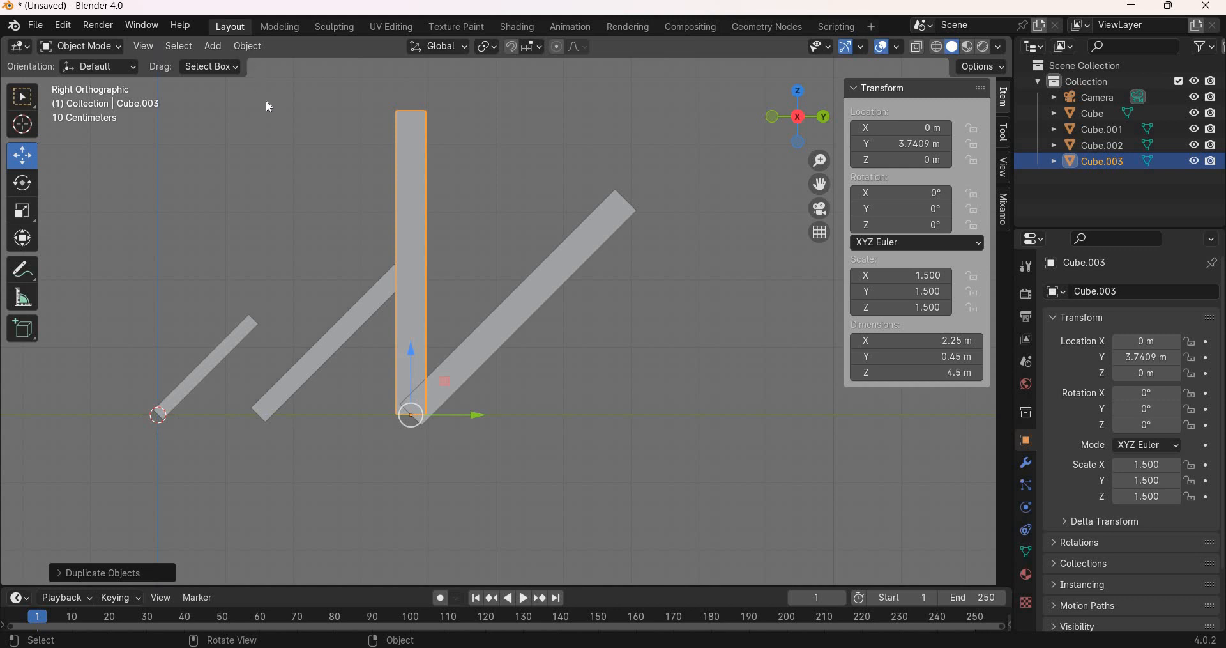
Step: Apply the scale of the fourth domino, then scale it to 1.5 on all axes
{"action": "left_click", "coordinate": [248, 46]}
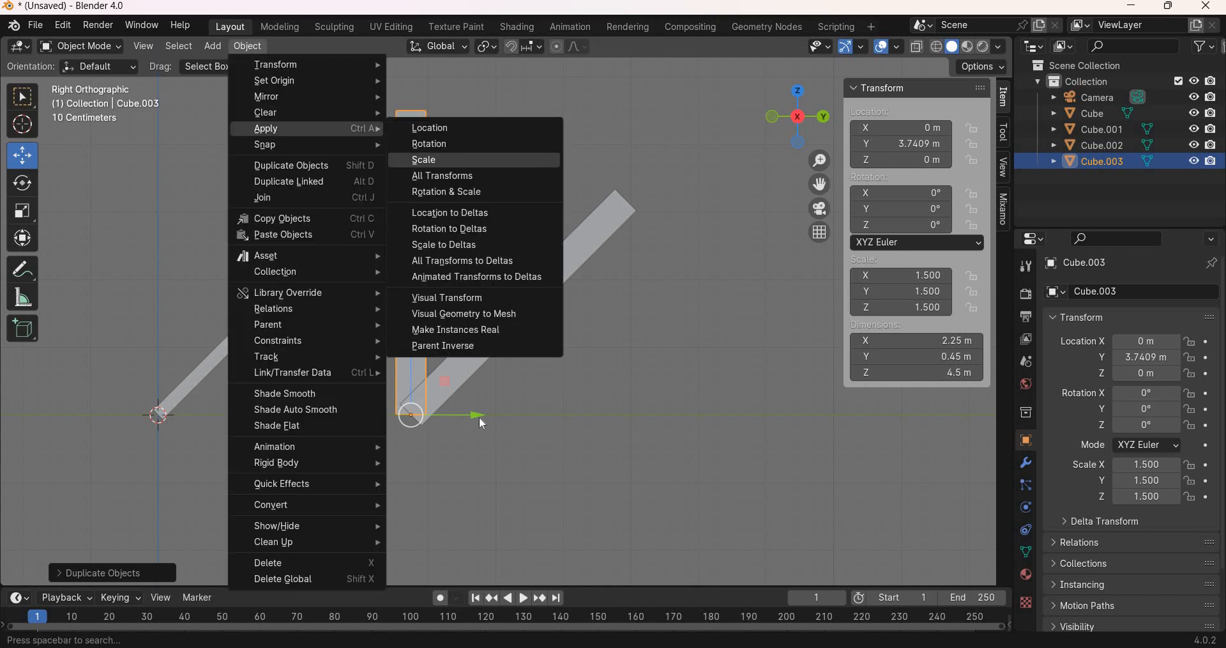
{"action": "left_click", "coordinate": [447, 160]}
{"action": "left_click_drag", "start_coordinate": [899, 276], "coordinate": [899, 307]}
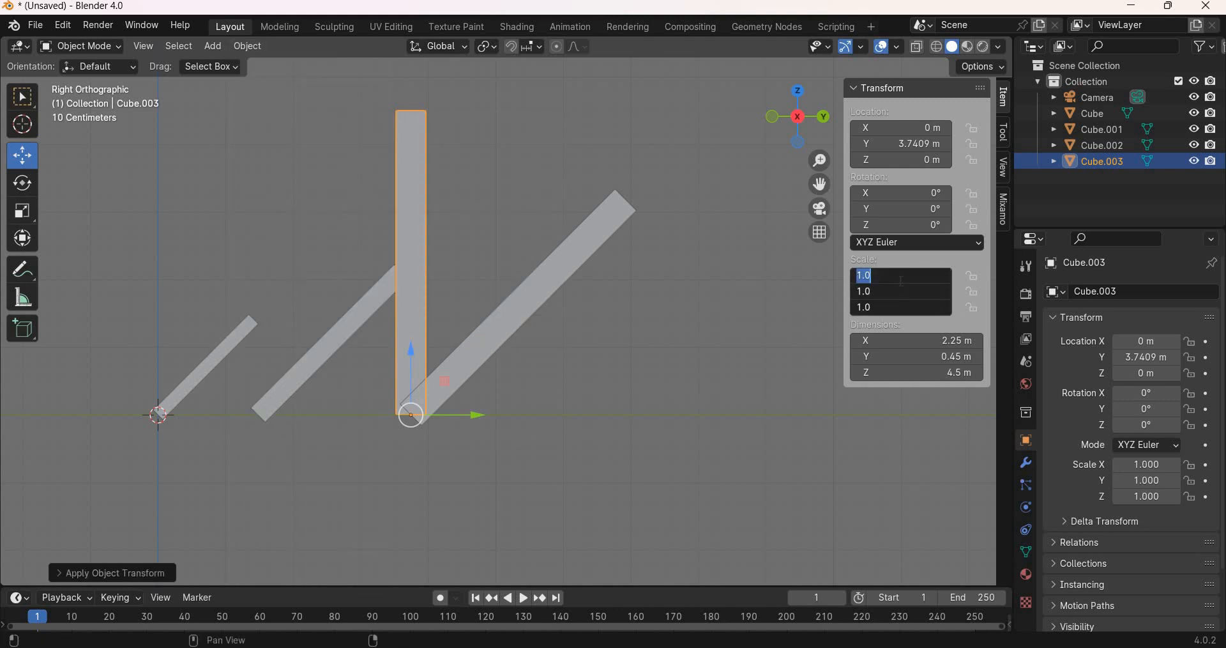
{"action": "type", "text": ".5"}
{"action": "key", "text": "Return"}
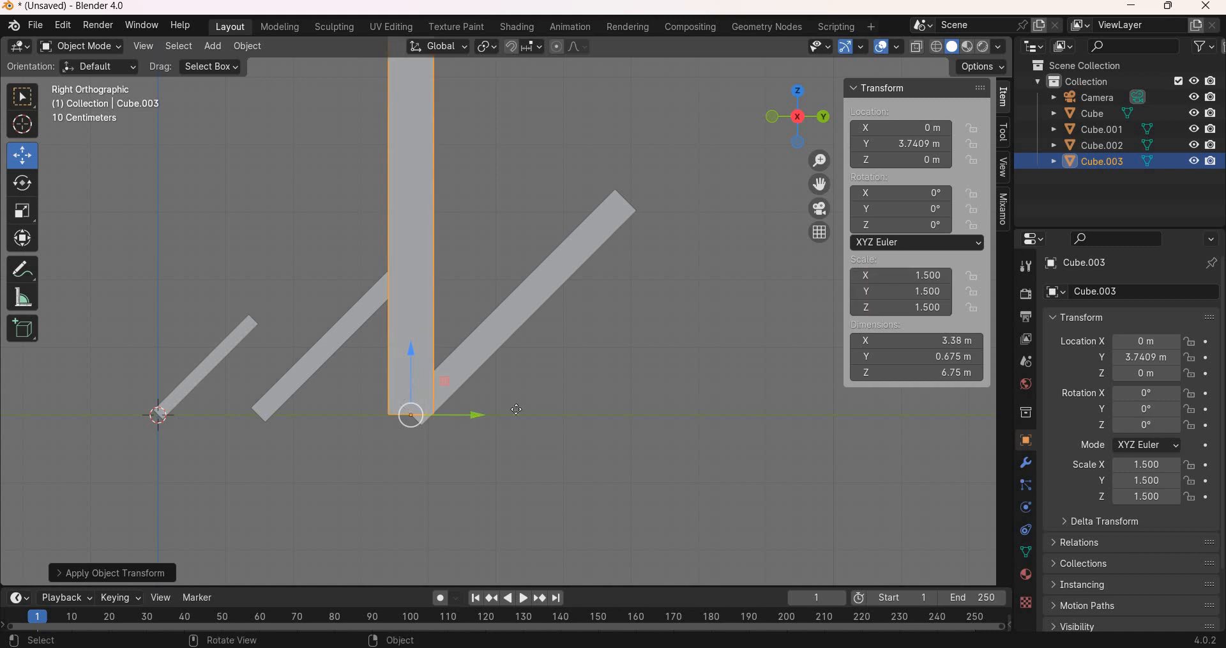
Step: Move the fourth domino along Y to about 7.11 m, against the tilted third domino's upper end, and apply its scale
{"action": "key", "text": "g"}
{"action": "key", "text": "y"}
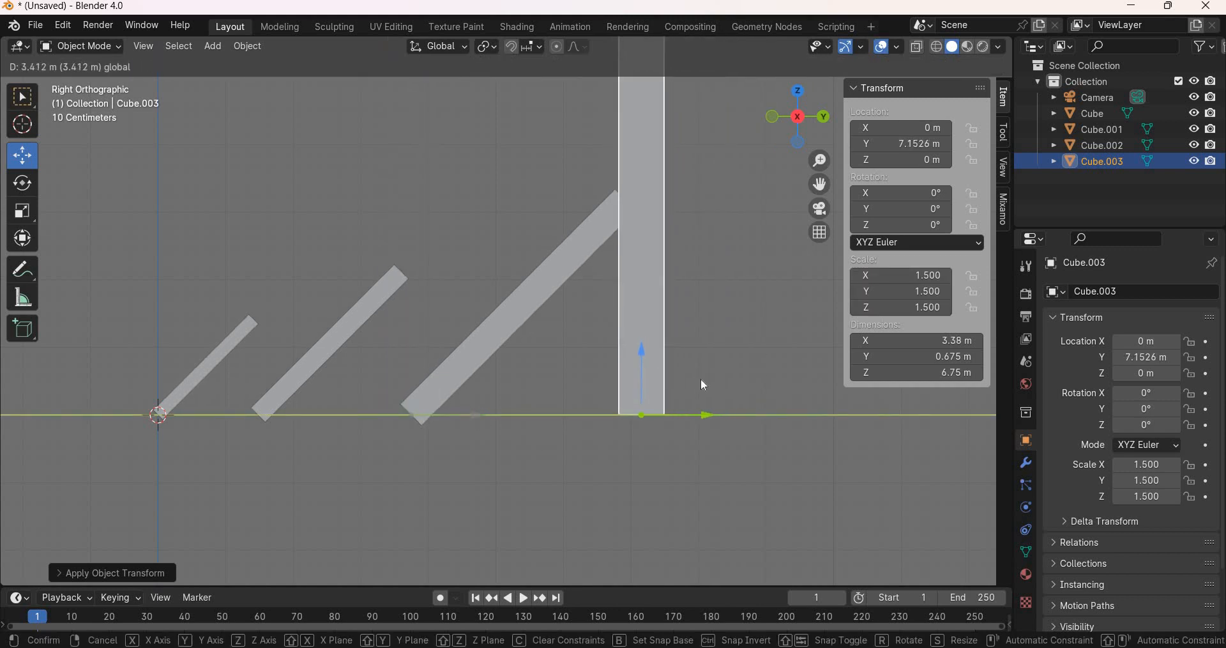
{"action": "left_click", "coordinate": [733, 399]}
{"action": "middle_click_drag", "start_coordinate": [538, 389], "coordinate": [338, 387], "text": "shift"}
{"action": "left_click", "coordinate": [247, 46]}
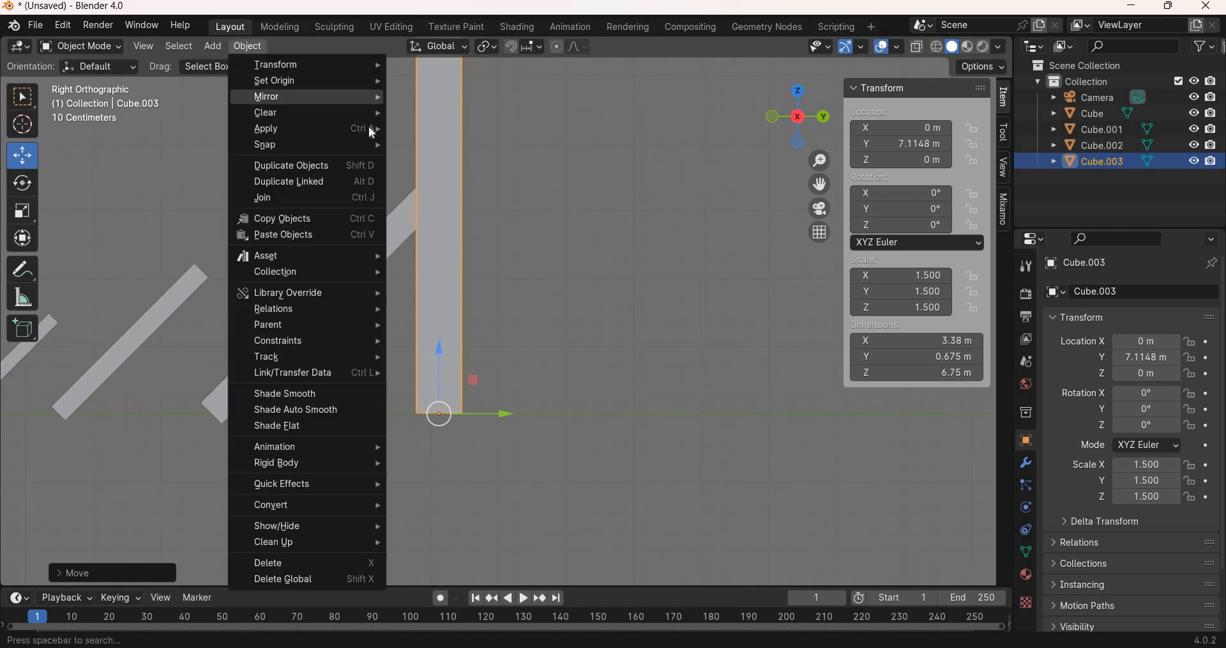
{"action": "mouse_move", "coordinate": [369, 128]}
{"action": "left_click", "coordinate": [447, 159]}
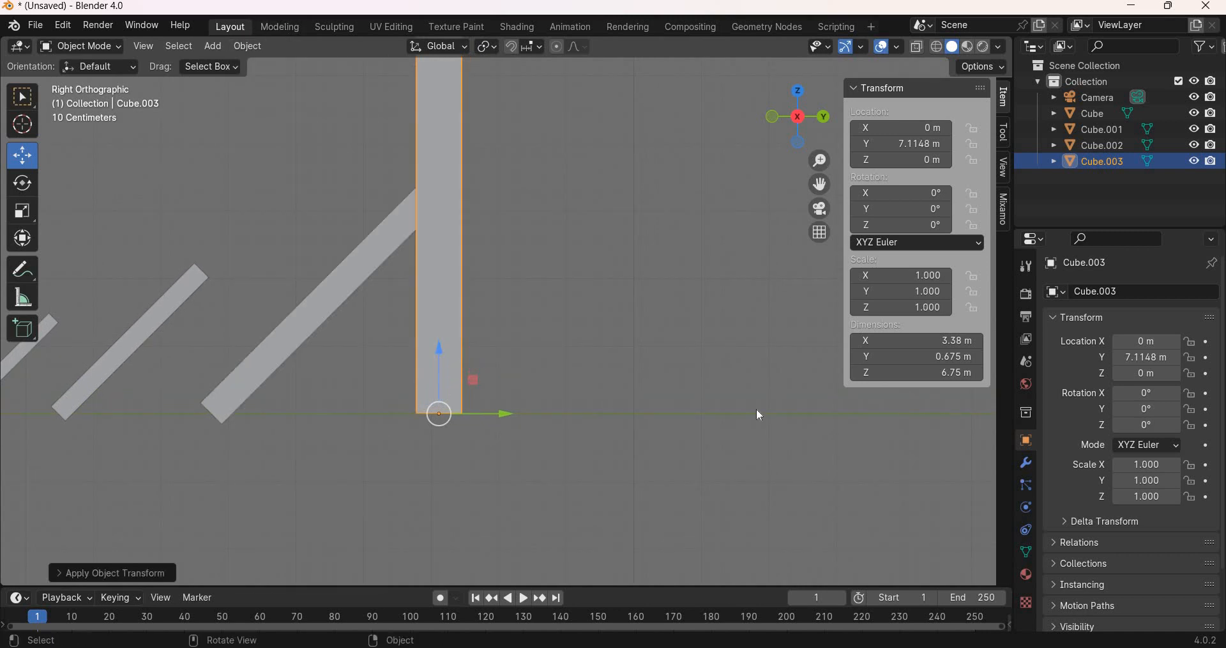
Step: Duplicate the fourth domino and move the copy along Y to about 10.54 m
{"action": "key", "text": "shift+d"}
{"action": "right_click", "coordinate": [507, 422]}
{"action": "key", "text": "g"}
{"action": "key", "text": "y"}
{"action": "left_click", "coordinate": [800, 358]}
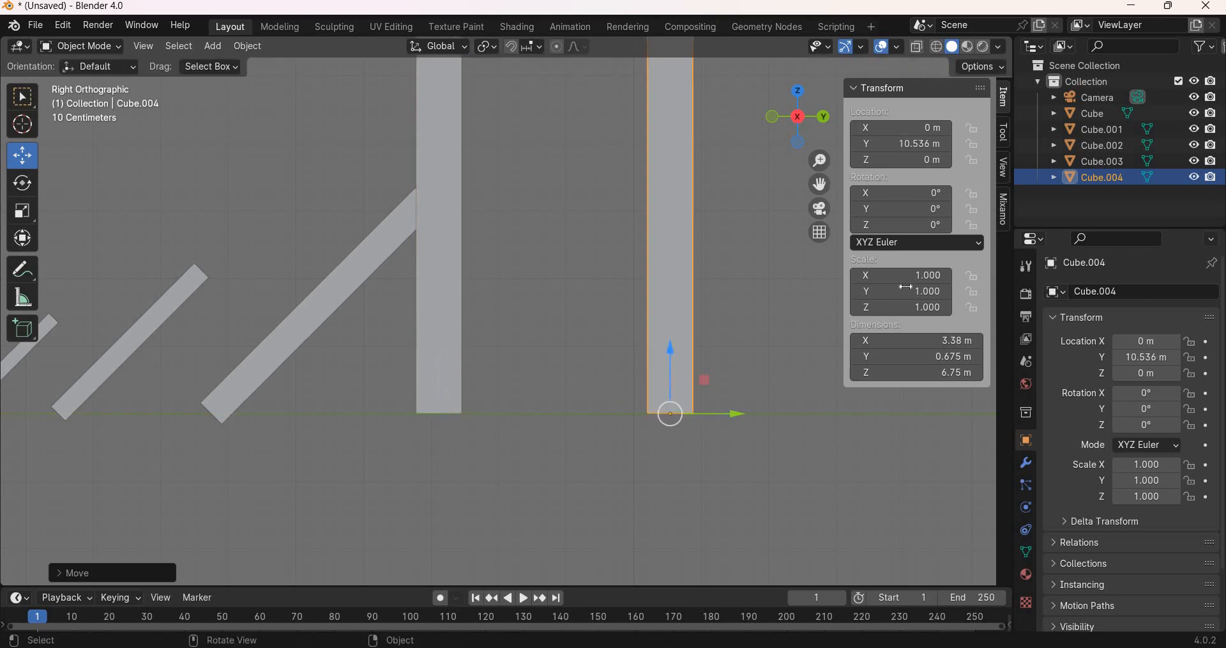
Step: Scale the fifth domino to 1.5 on all axes
{"action": "left_click_drag", "start_coordinate": [914, 276], "coordinate": [914, 307]}
{"action": "type", "text": "1"}
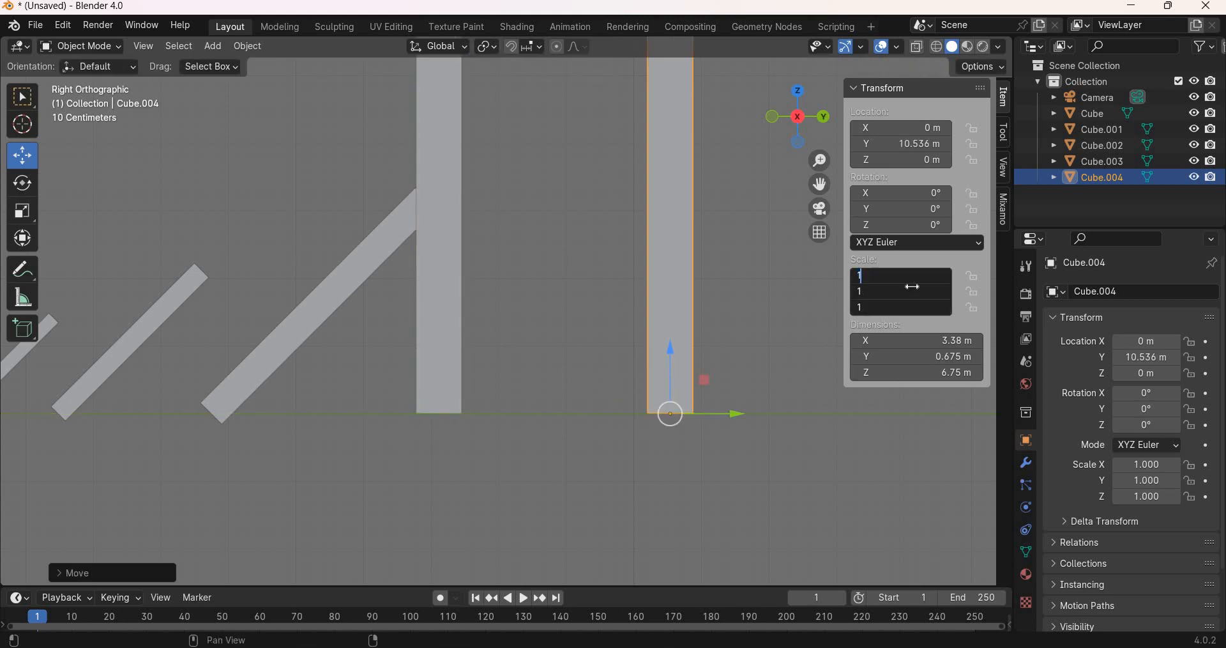
{"action": "type", "text": ".5"}
{"action": "key", "text": "Return"}
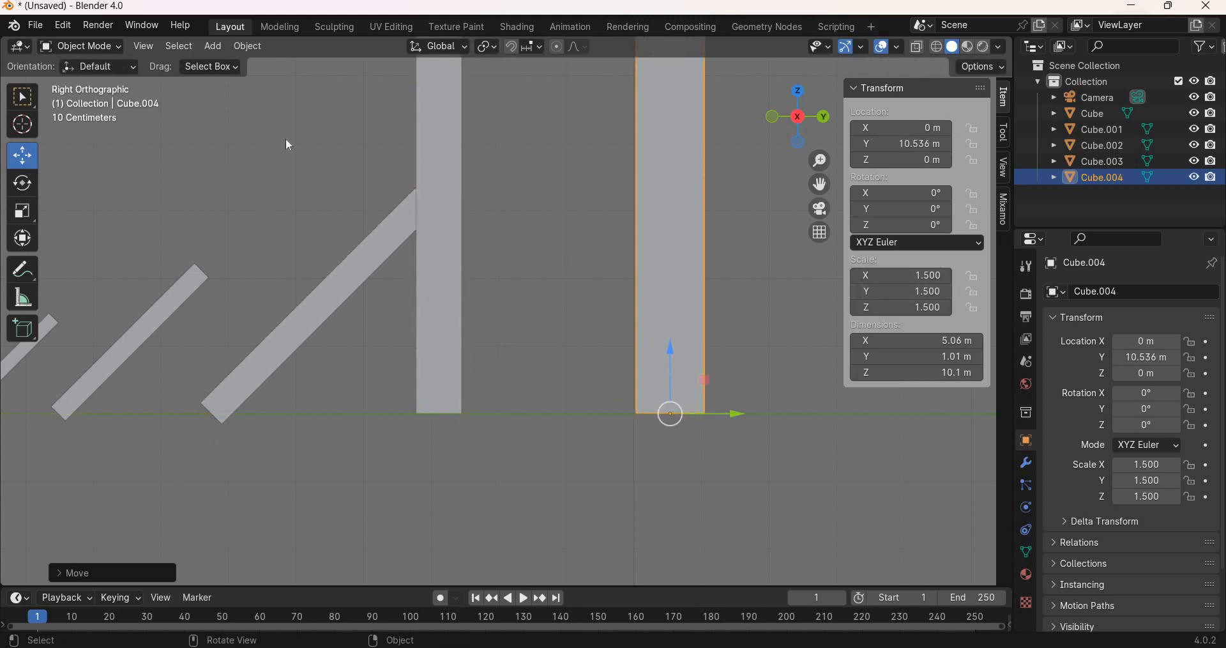
Step: Select the fourth domino, Cube.003, and set its X rotation to -45°
{"action": "left_click", "coordinate": [432, 166]}
{"action": "key", "text": "shift+space"}
{"action": "key", "text": "r"}
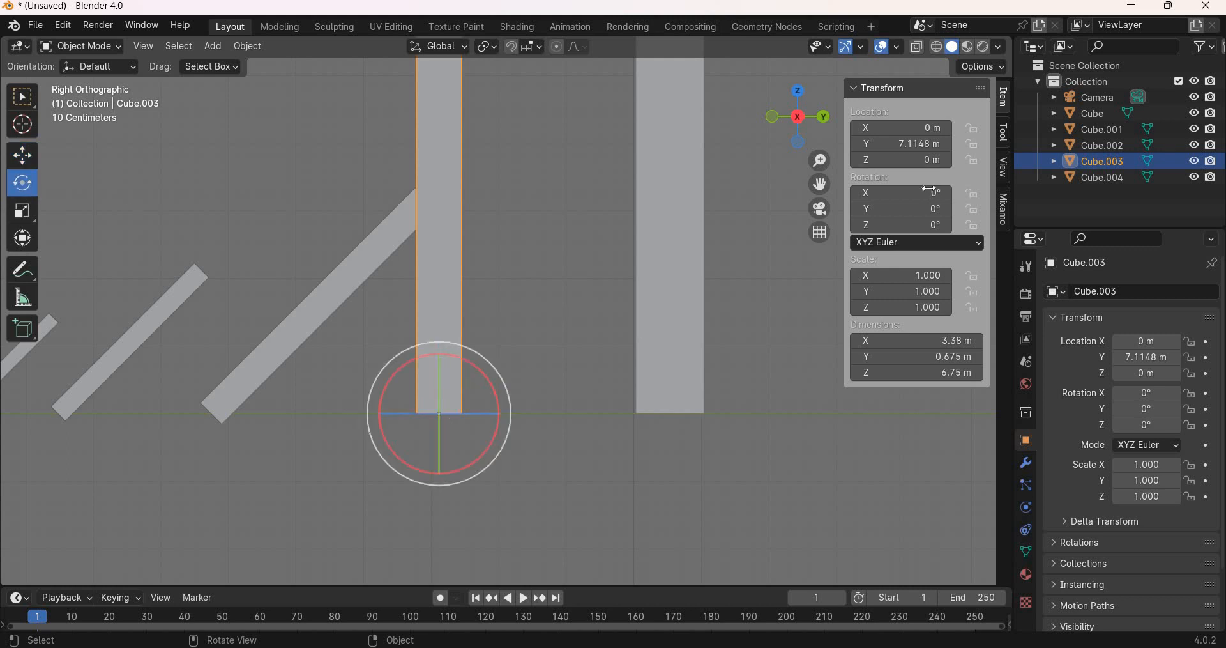
{"action": "left_click", "coordinate": [931, 190]}
{"action": "type", "text": "-45"}
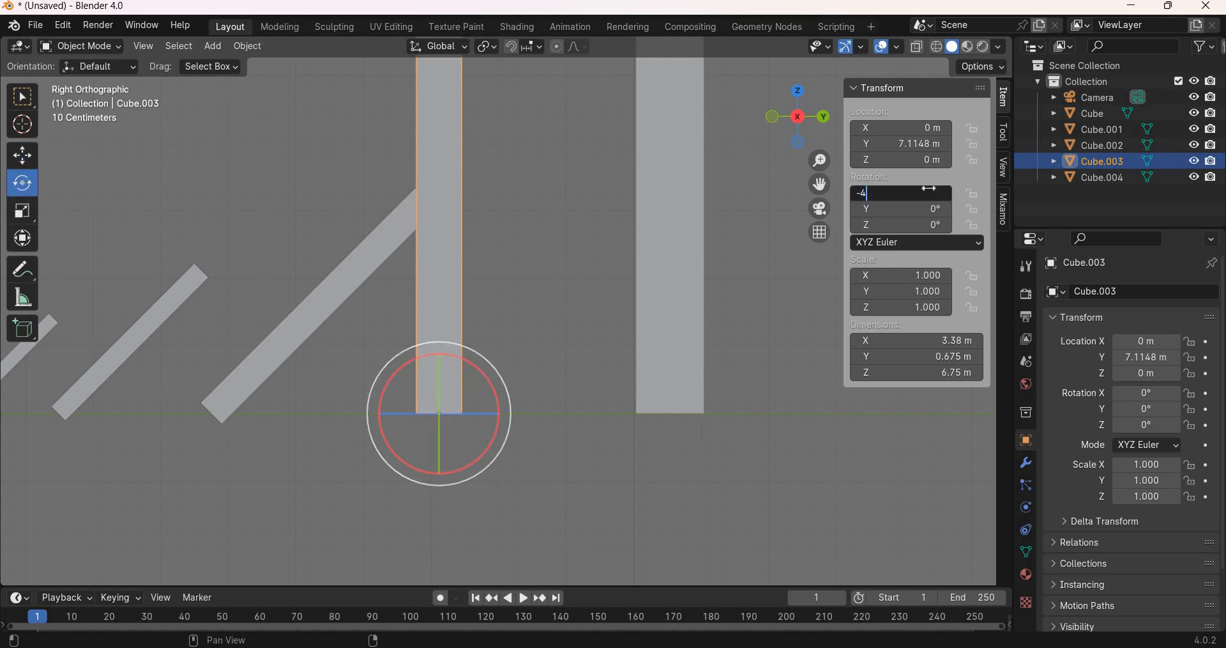
{"action": "key", "text": "Return"}
{"action": "key", "text": "shift+space"}
{"action": "key", "text": "g"}
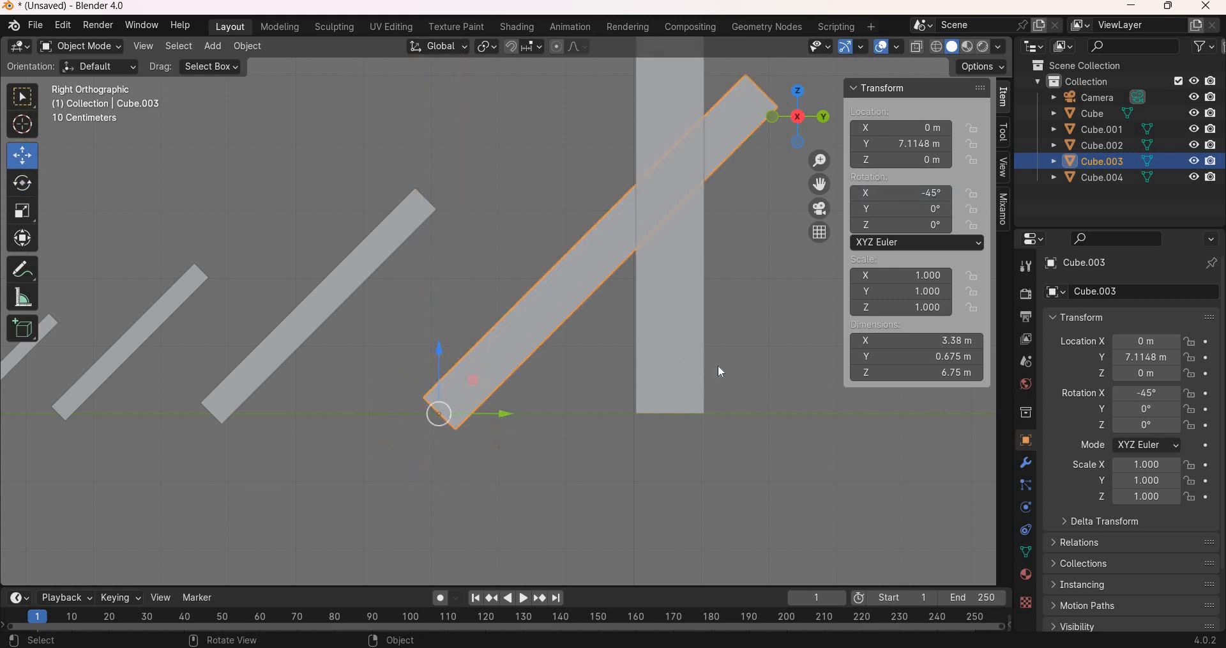
Step: Move the fifth domino along Y to about 12.16 m, against the tilted fourth domino's upper end
{"action": "left_click", "coordinate": [699, 402]}
{"action": "left_click_drag", "start_coordinate": [735, 414], "coordinate": [542, 408]}
{"action": "scroll", "coordinate": [424, 385], "scroll_direction": "down", "scroll_amount": 5}
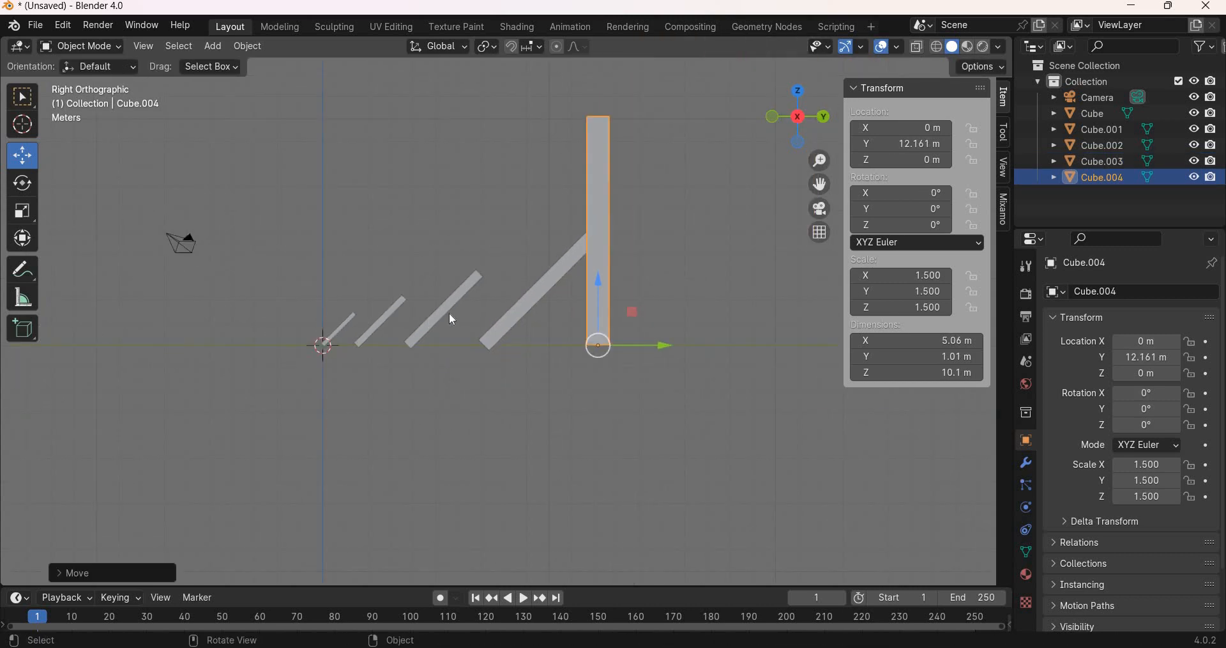
Step: Apply the fifth domino's scale and nudge it slightly farther along Y from the fourth domino
{"action": "left_click", "coordinate": [248, 46]}
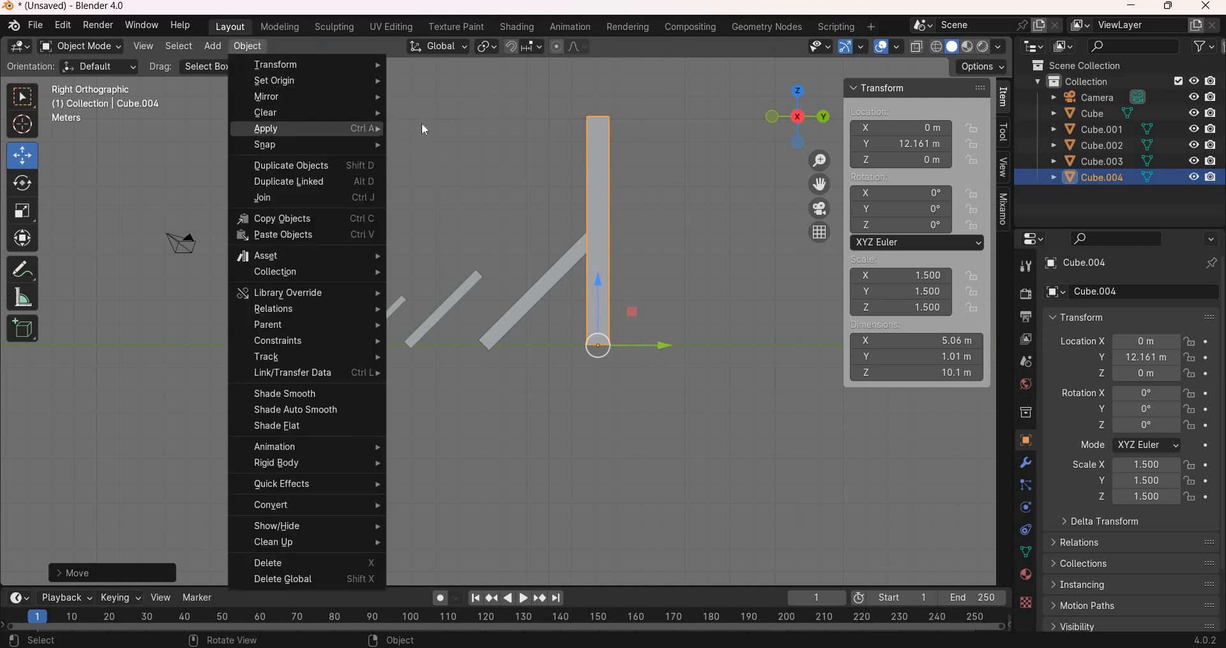
{"action": "mouse_move", "coordinate": [425, 130]}
{"action": "left_click", "coordinate": [432, 160]}
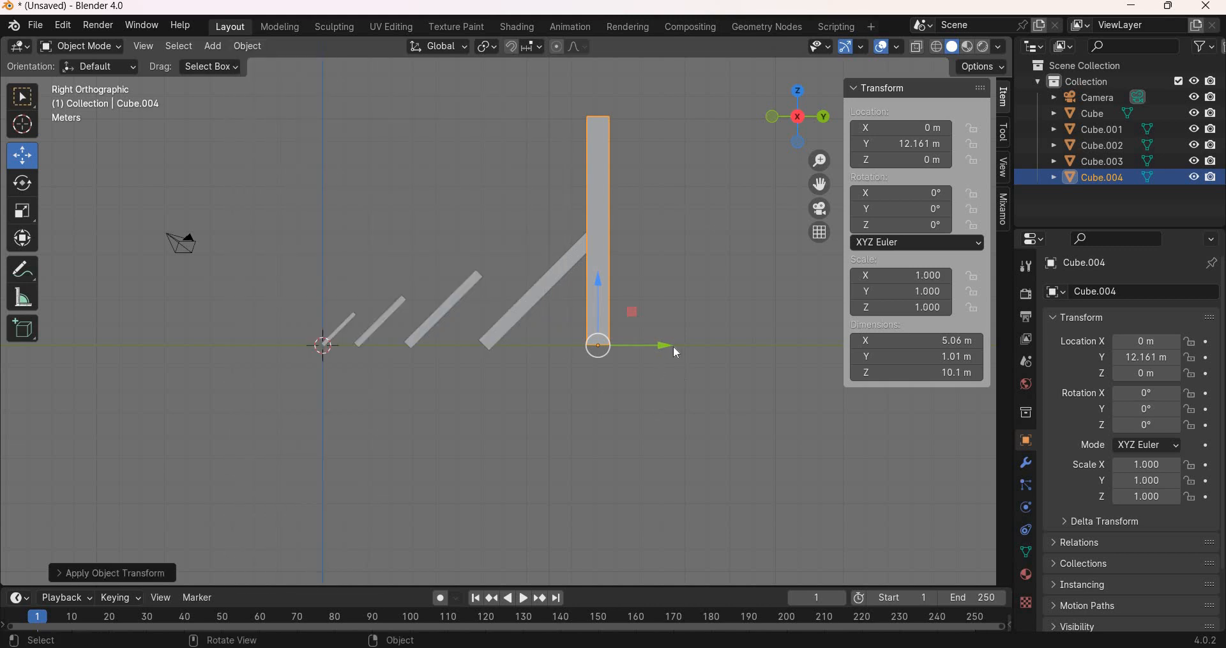
{"action": "left_click_drag", "start_coordinate": [670, 345], "coordinate": [664, 345]}
Step: Stand the fourth and third dominoes upright by setting their X rotations to 0°
{"action": "left_click", "coordinate": [535, 296]}
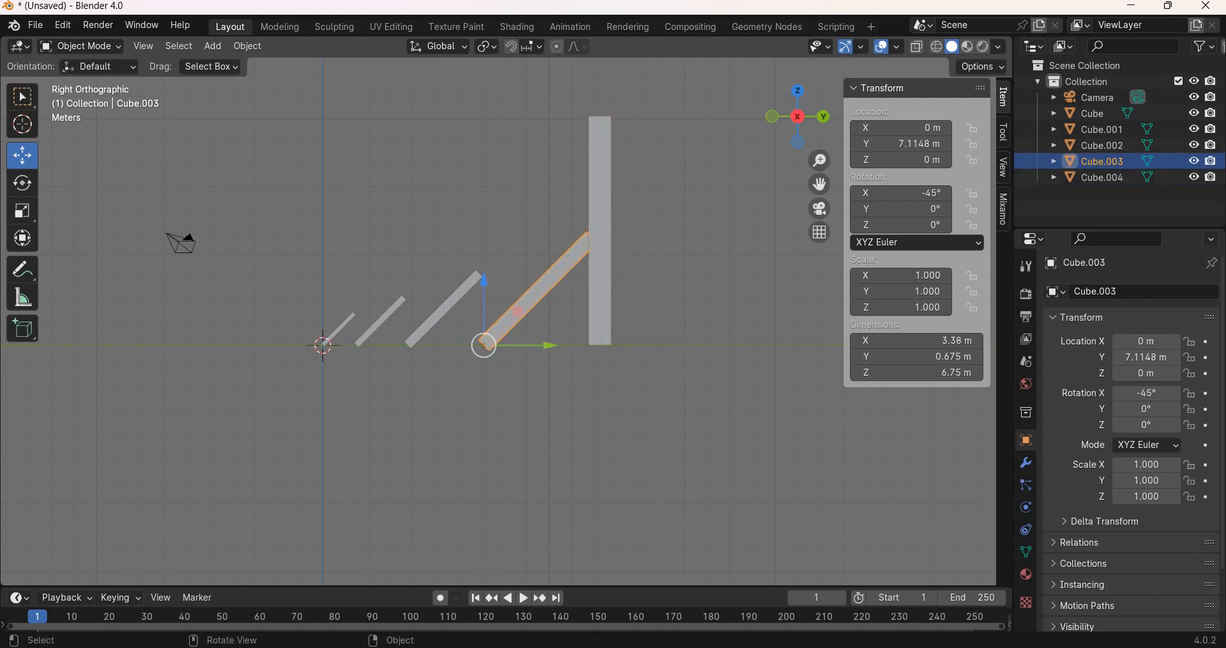
{"action": "left_click", "coordinate": [895, 193]}
{"action": "type", "text": "0"}
{"action": "key", "text": "Return"}
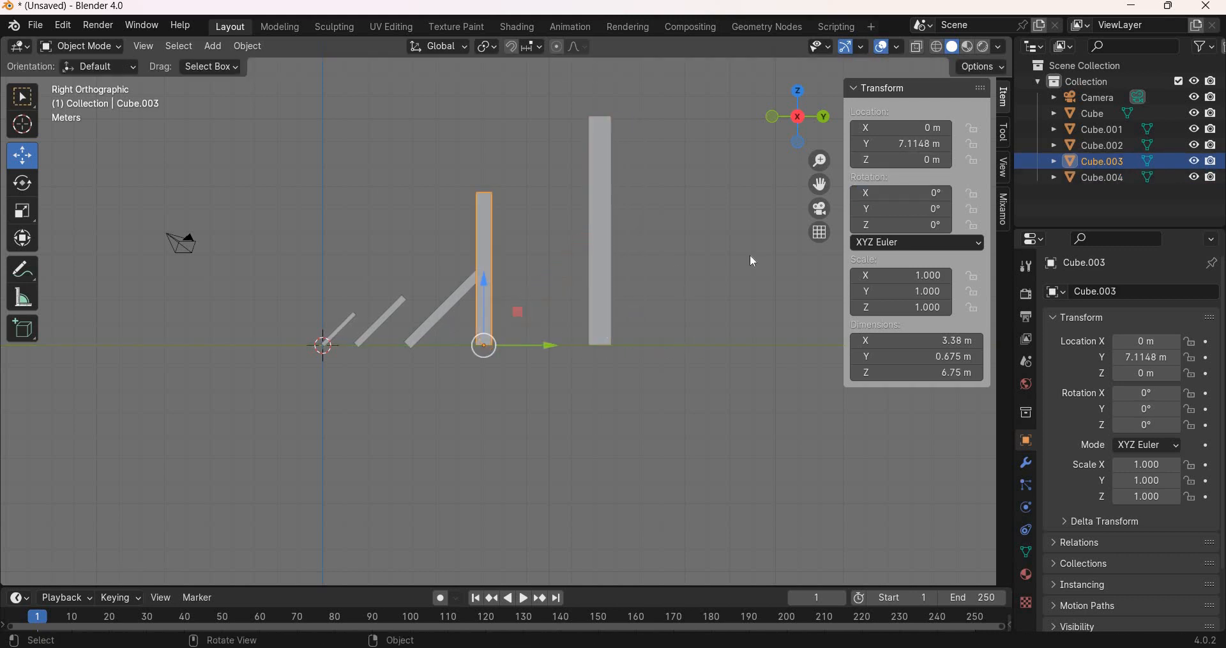
{"action": "left_click", "coordinate": [440, 309]}
{"action": "left_click", "coordinate": [900, 193]}
{"action": "type", "text": "0"}
{"action": "key", "text": "Return"}
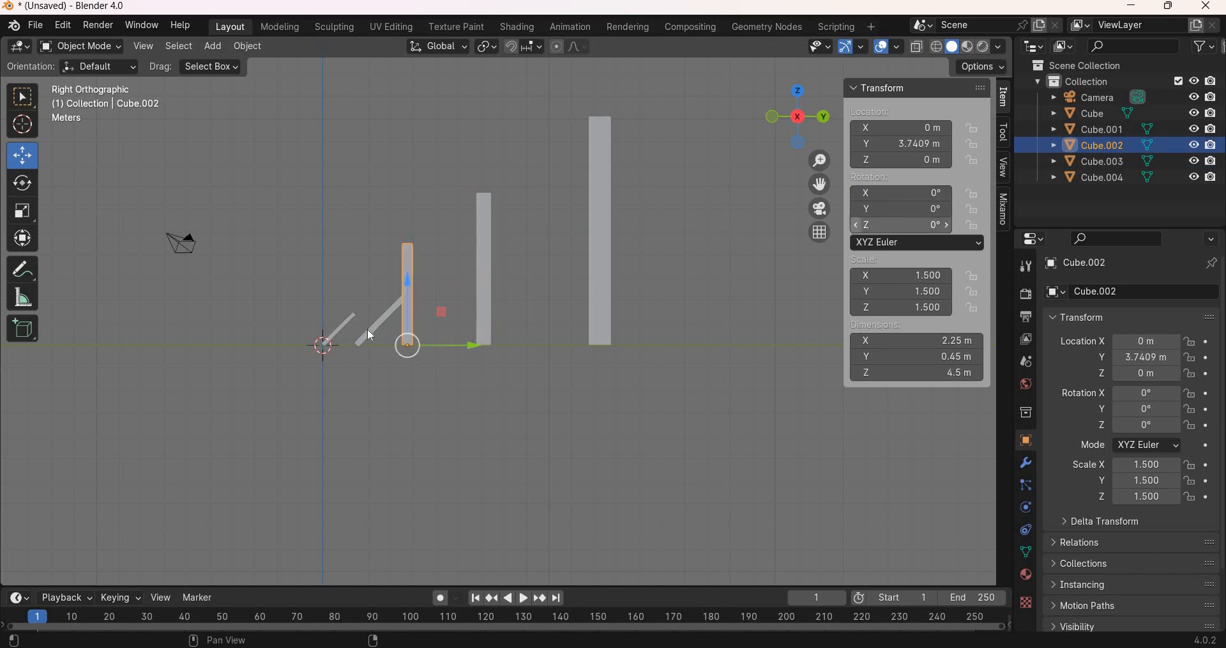
Step: Stand the second and first dominoes upright by setting their X rotations to 0°
{"action": "left_click", "coordinate": [380, 320]}
{"action": "left_click", "coordinate": [901, 193]}
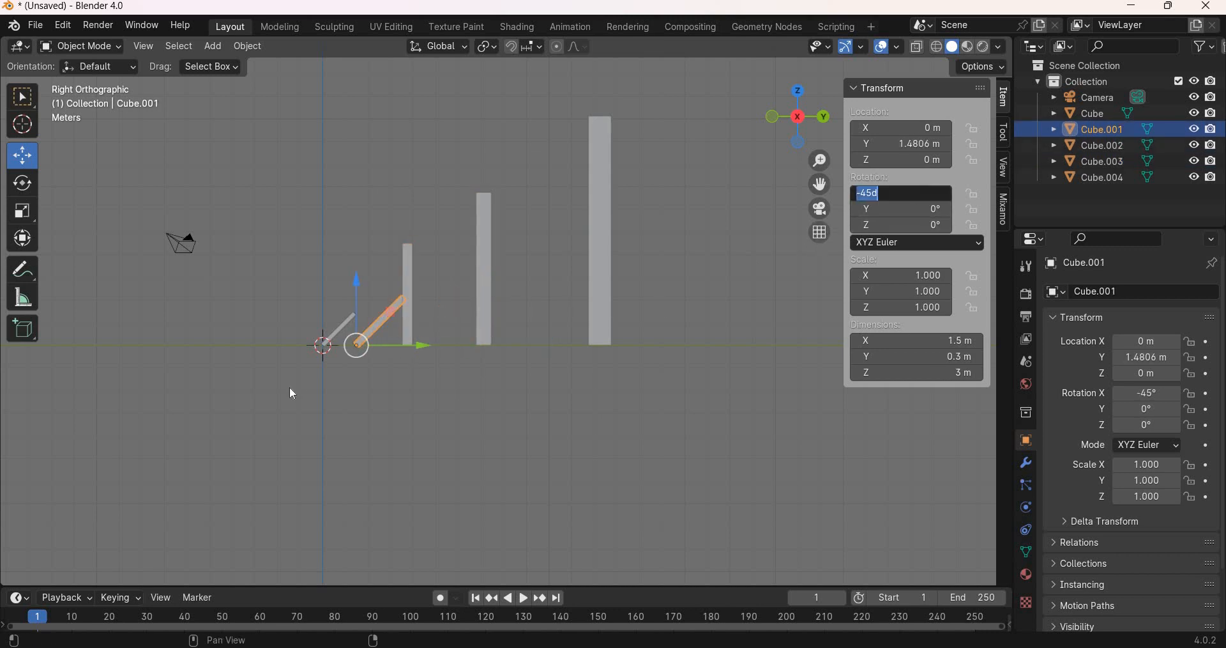
{"action": "type", "text": "0"}
{"action": "key", "text": "Return"}
{"action": "left_click", "coordinate": [336, 329]}
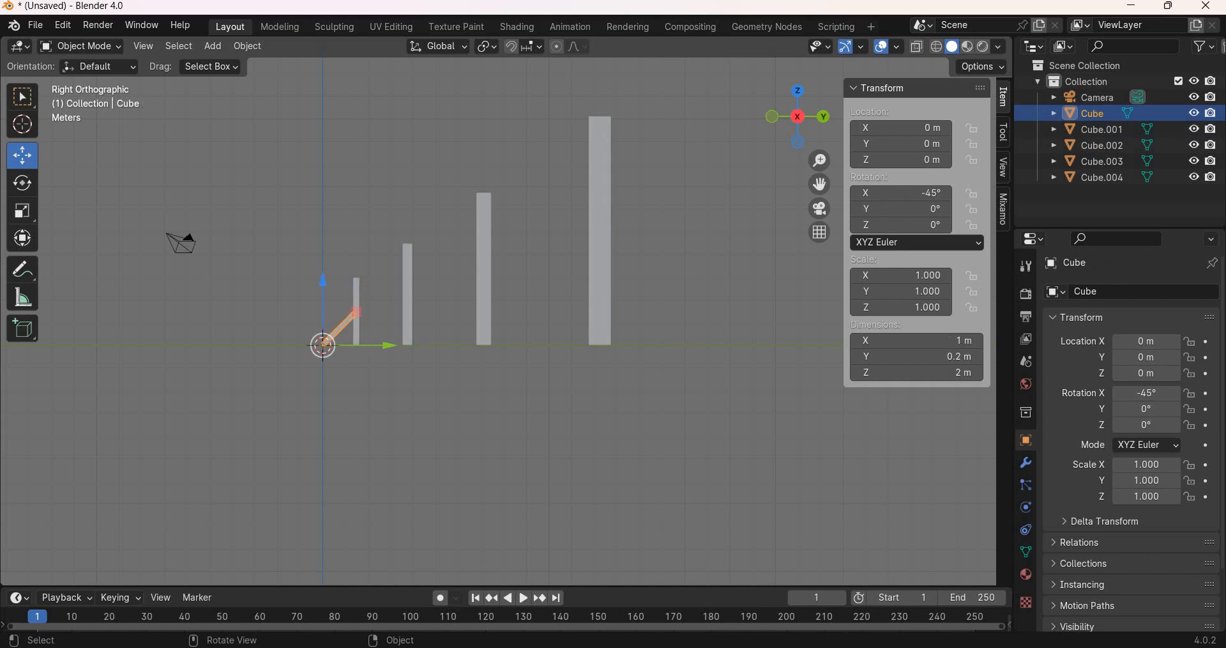
{"action": "left_click", "coordinate": [900, 194]}
{"action": "type", "text": "0"}
{"action": "key", "text": "Return"}
Step: Add a plane under the dominoes and scale it to about 13.8 in X and 39.36 in Y
{"action": "middle_click_drag", "start_coordinate": [557, 423], "coordinate": [560, 411]}
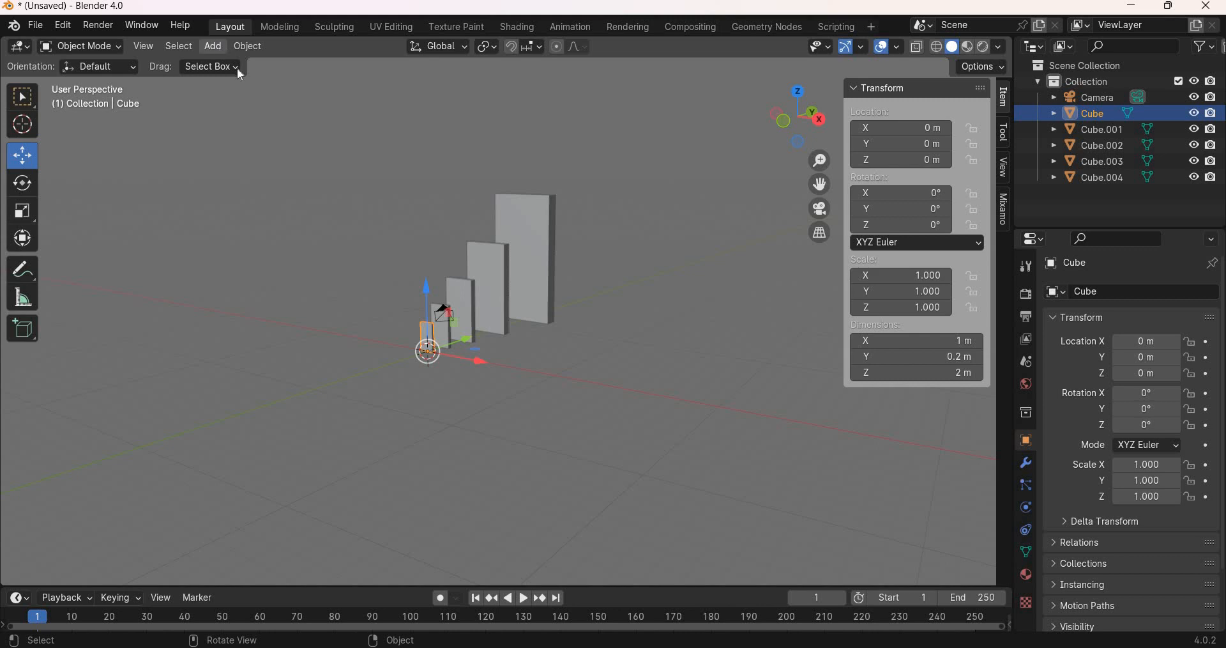
{"action": "left_click", "coordinate": [215, 47]}
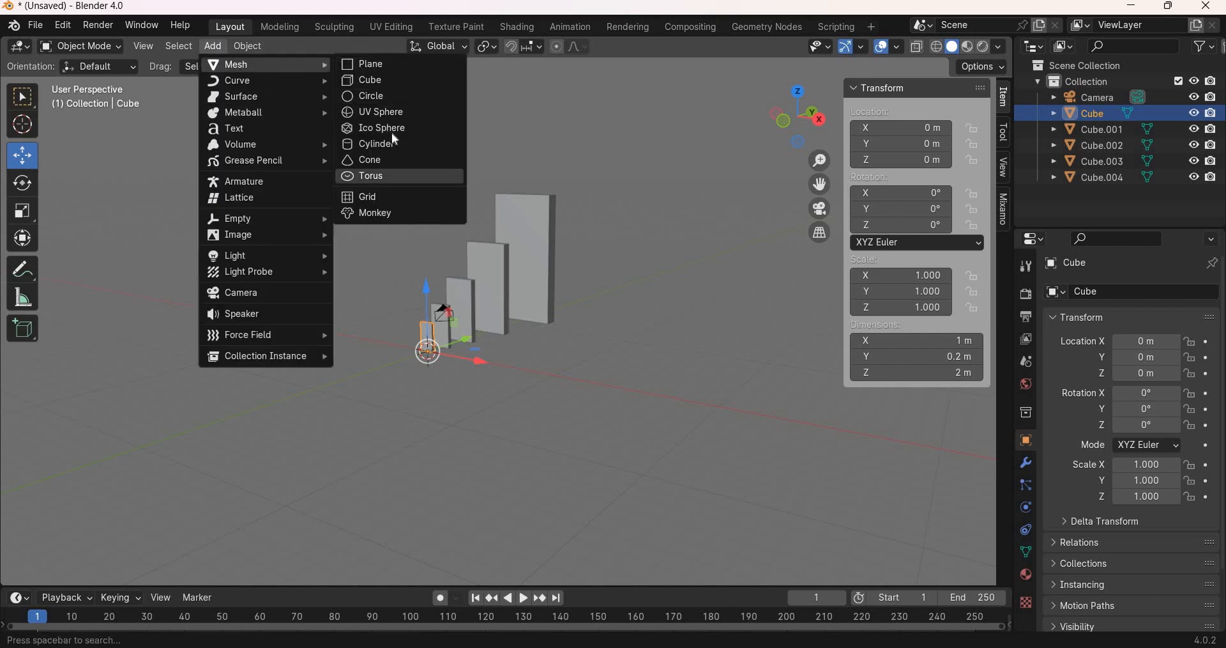
{"action": "left_click", "coordinate": [393, 65]}
{"action": "left_click", "coordinate": [22, 211]}
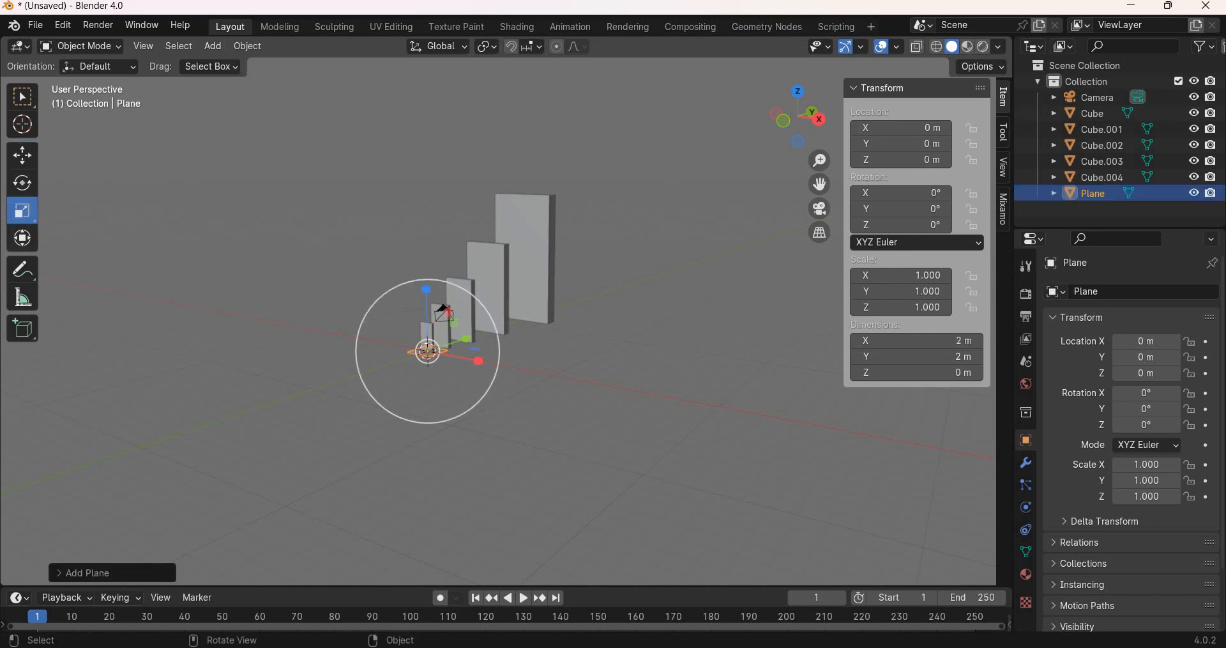
{"action": "left_click_drag", "start_coordinate": [437, 358], "coordinate": [529, 425]}
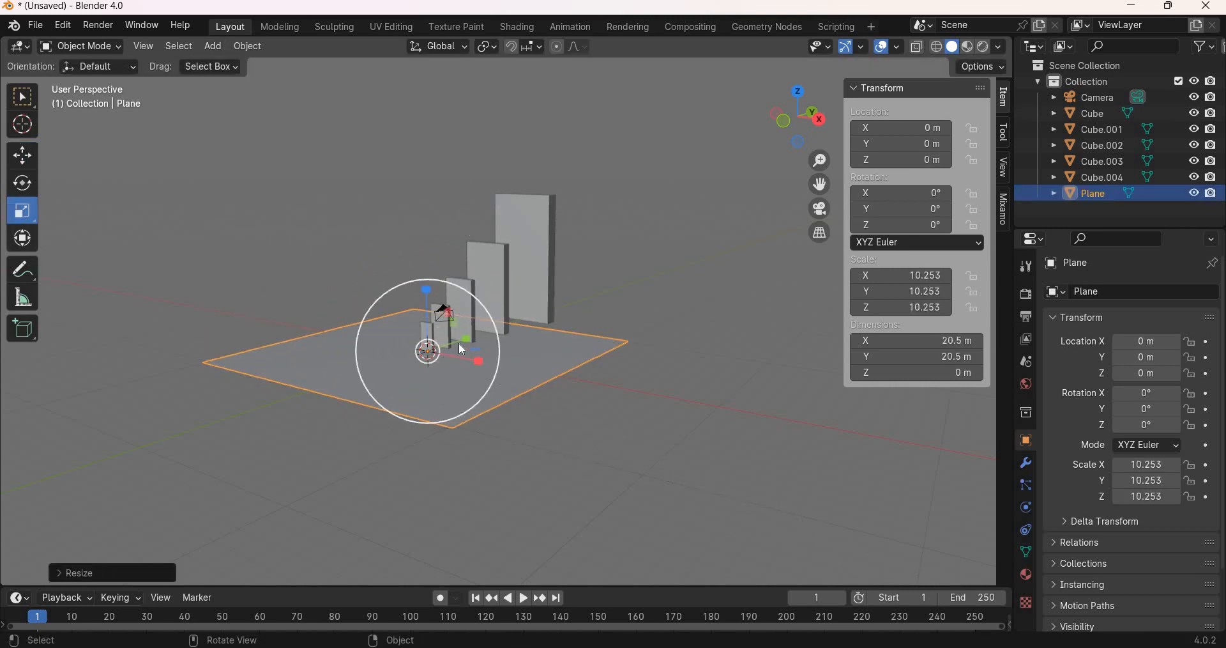
{"action": "left_click_drag", "start_coordinate": [457, 341], "coordinate": [511, 403]}
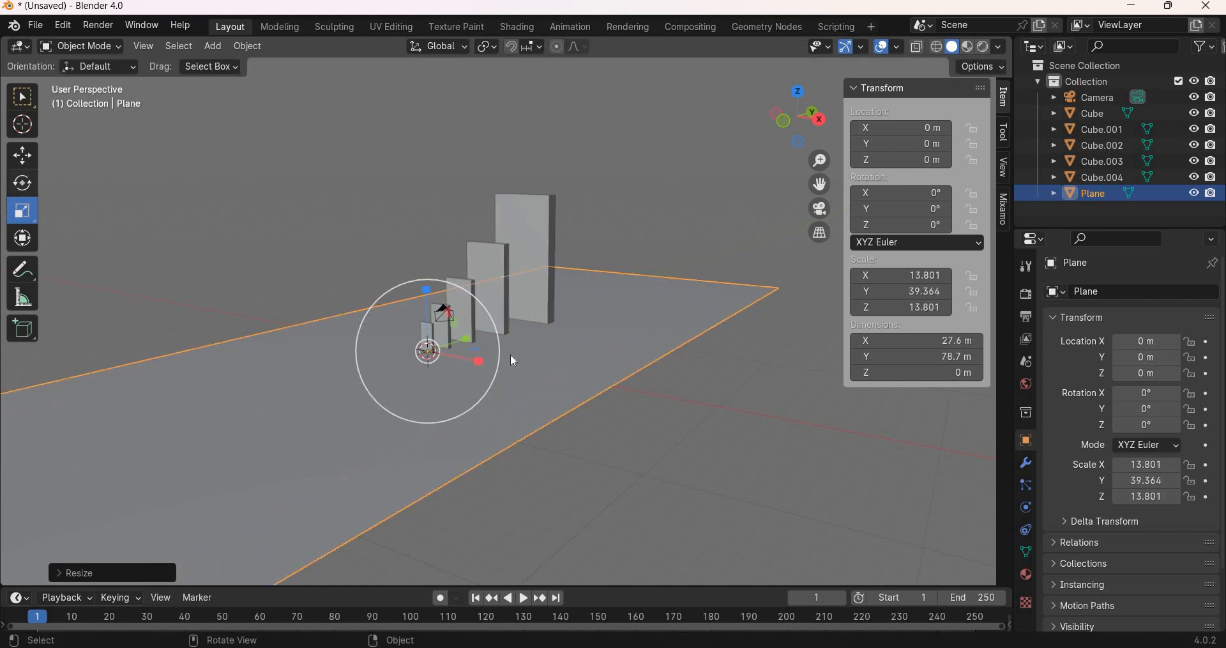
Step: Move the plane along Y to about 22.24 m and apply its scale
{"action": "left_click", "coordinate": [22, 155]}
{"action": "key", "text": "g"}
{"action": "key", "text": "y"}
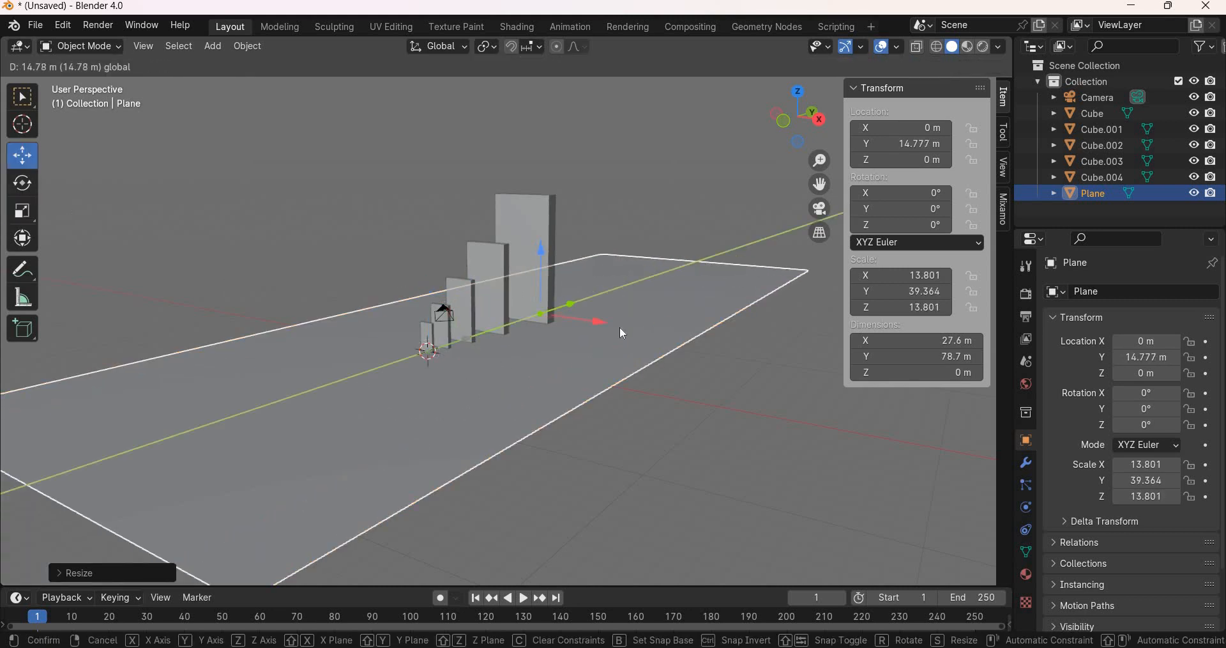
{"action": "left_click", "coordinate": [334, 16]}
{"action": "left_click", "coordinate": [247, 46]}
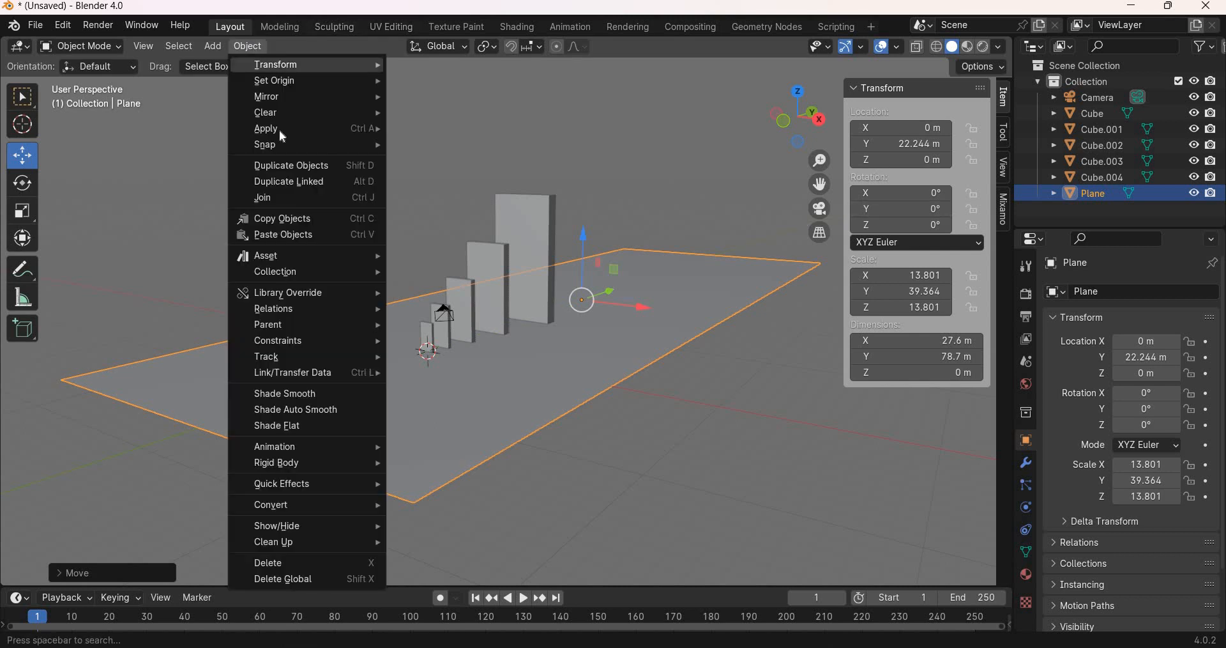
{"action": "mouse_move", "coordinate": [307, 128]}
{"action": "key", "text": "Return"}
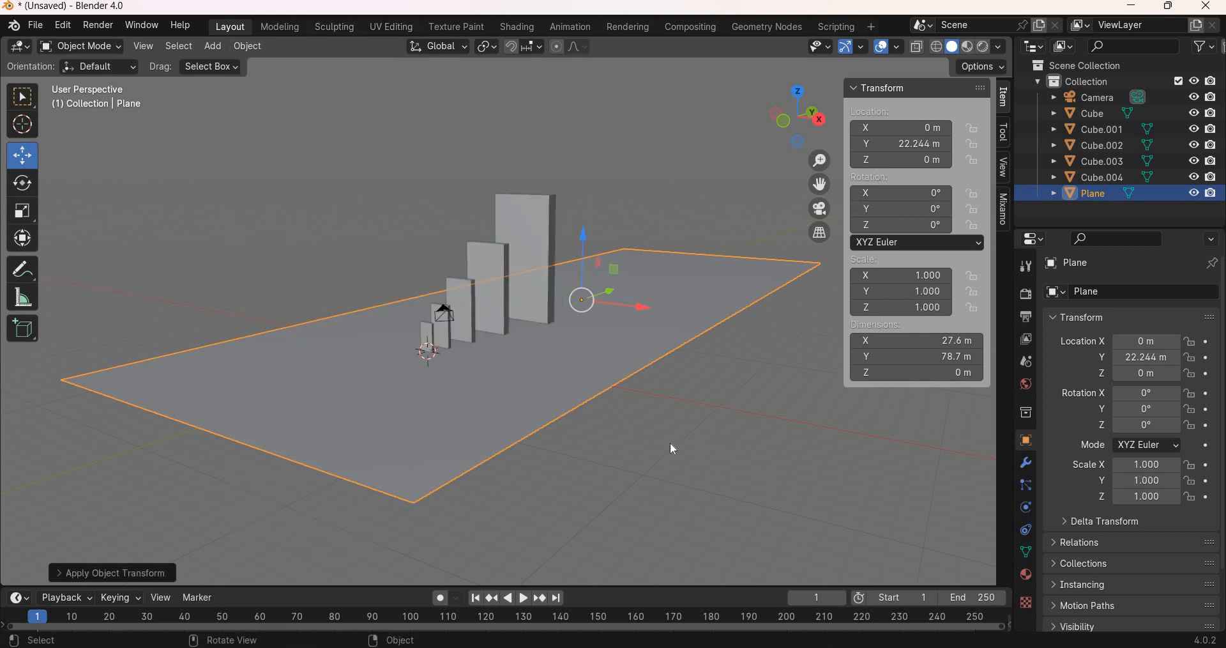
Step: Add a UV sphere at the base of the smallest domino, scale it uniformly to 0.5 and apply the scale
{"action": "left_click", "coordinate": [608, 448]}
{"action": "scroll", "coordinate": [609, 446], "scroll_direction": "up", "scroll_amount": 5}
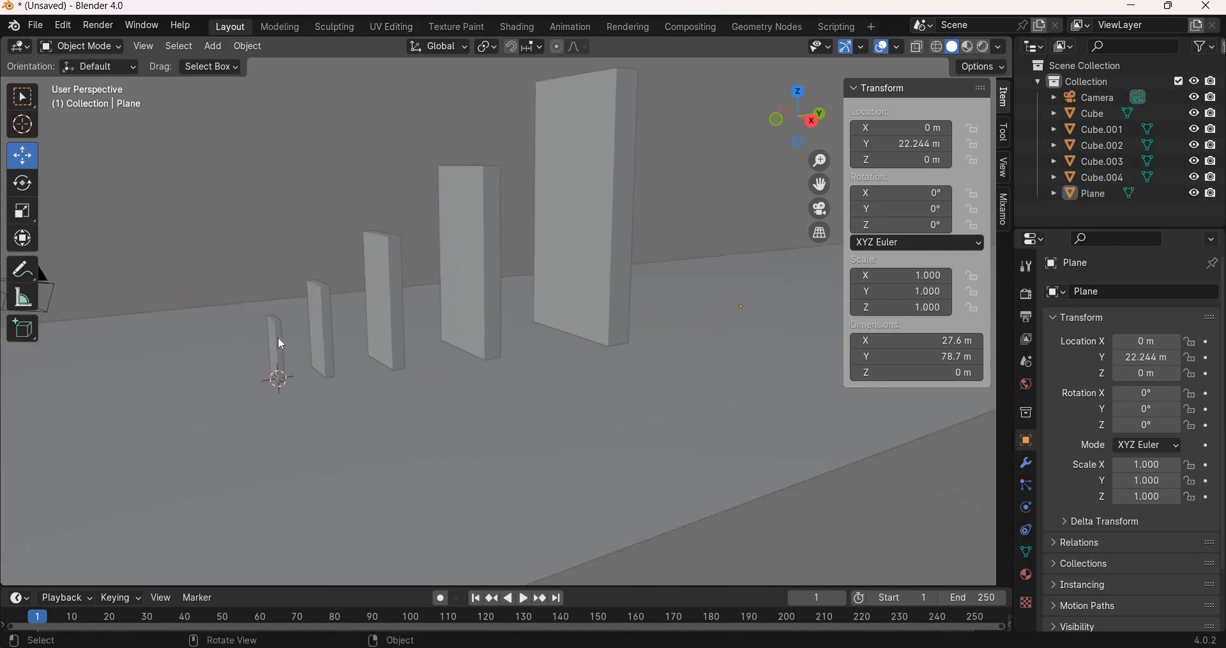
{"action": "left_click", "coordinate": [280, 344]}
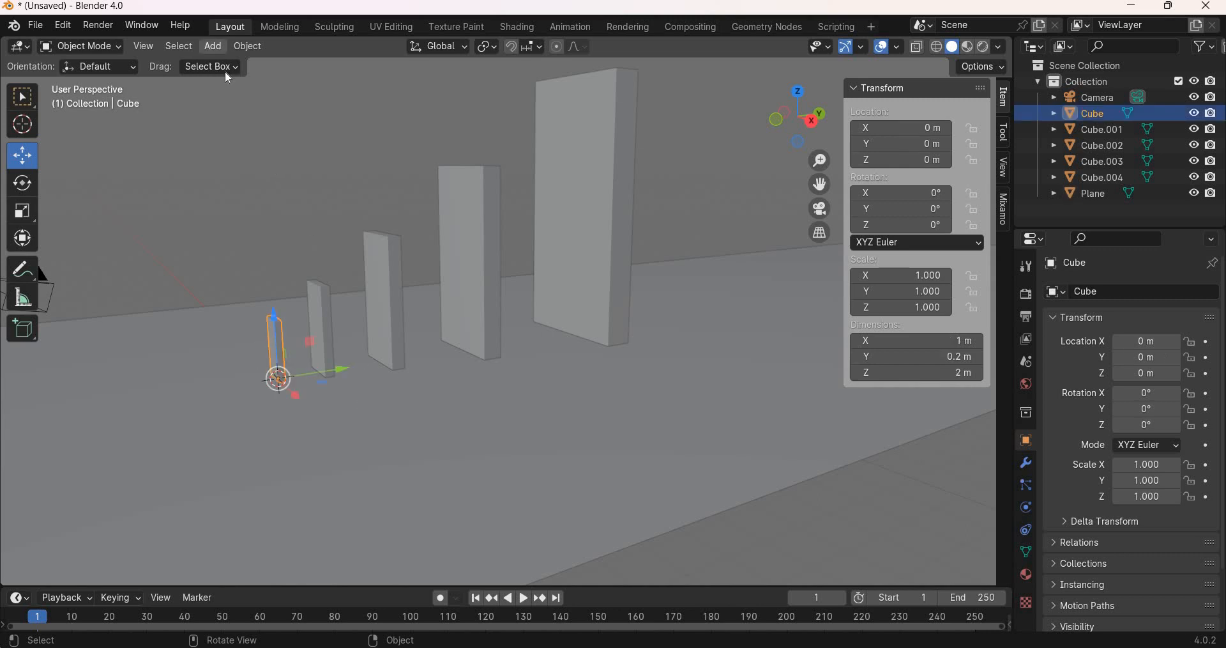
{"action": "left_click", "coordinate": [213, 46]}
{"action": "mouse_move", "coordinate": [268, 65]}
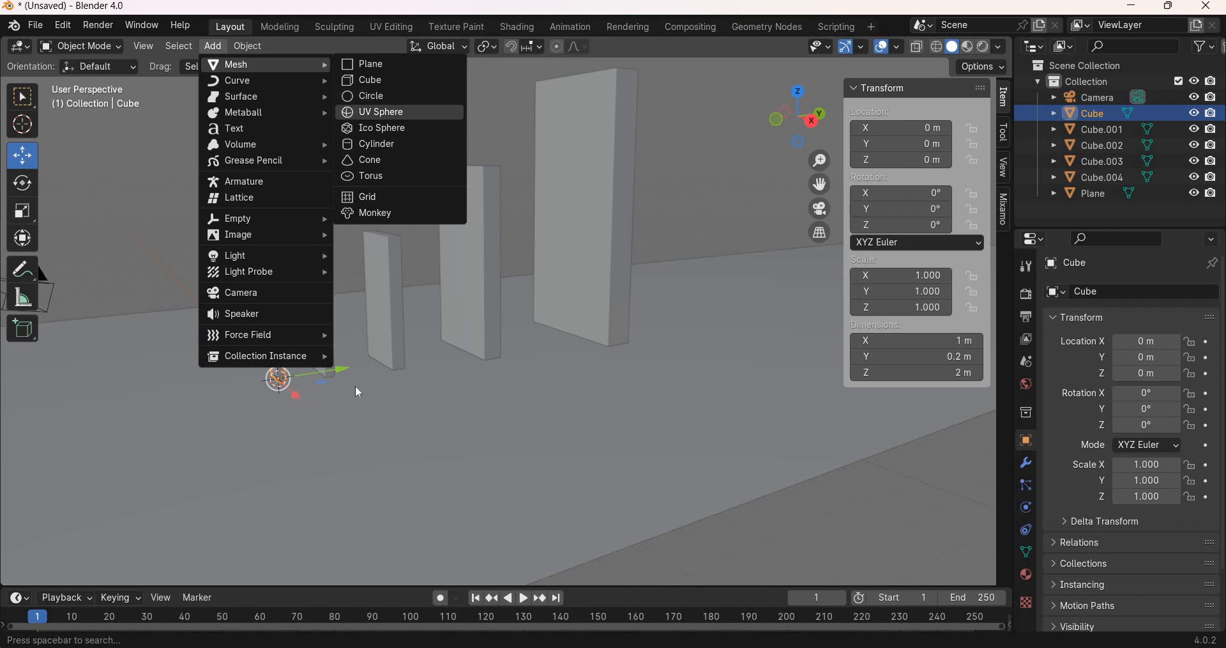
{"action": "left_click", "coordinate": [390, 112]}
{"action": "left_click_drag", "start_coordinate": [931, 310], "coordinate": [931, 280]}
{"action": "key", "text": "BackSpace"}
{"action": "type", "text": "0.5"}
{"action": "key", "text": "Return"}
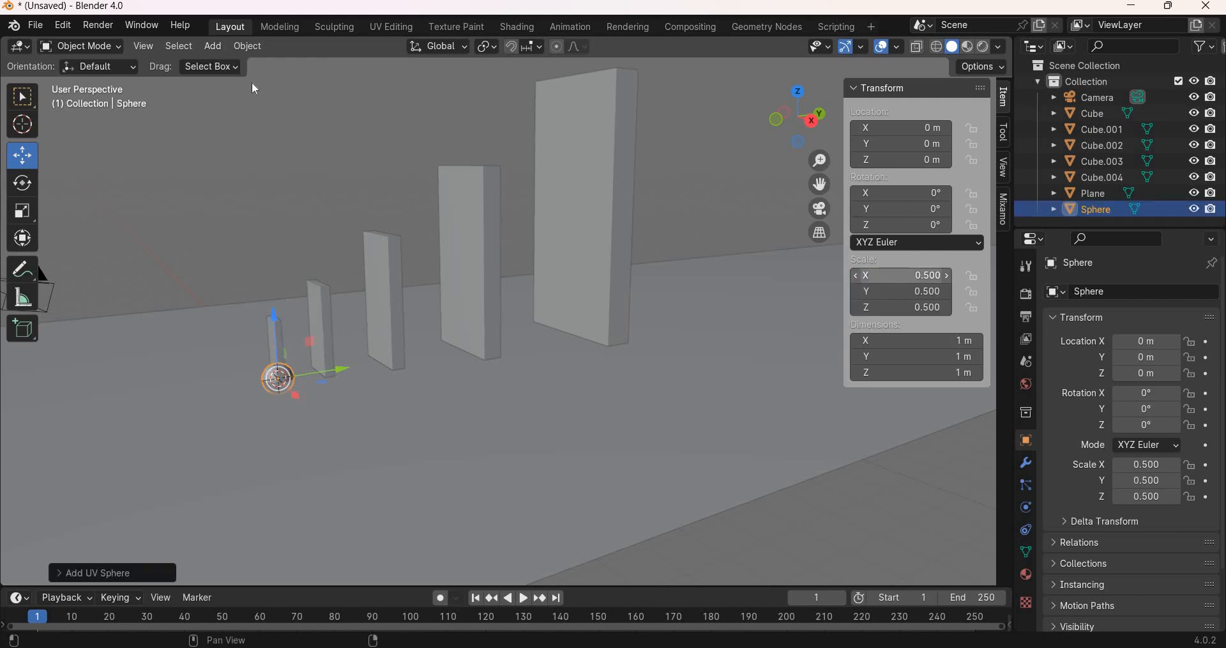
{"action": "left_click", "coordinate": [248, 46]}
{"action": "mouse_move", "coordinate": [320, 129]}
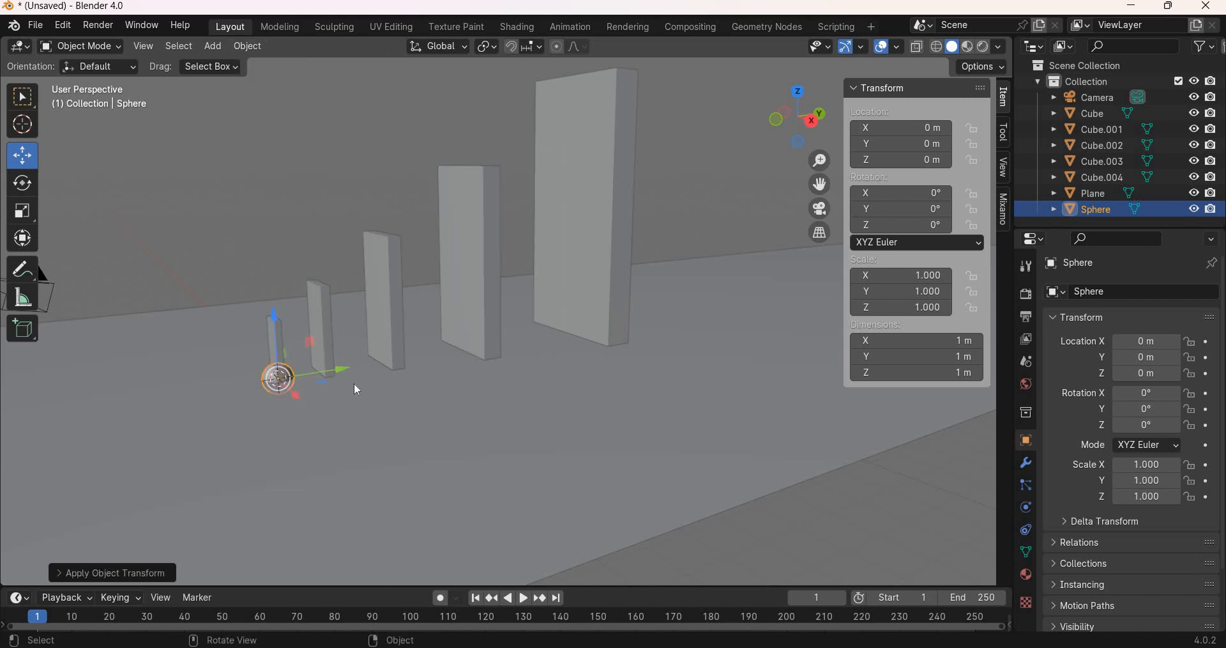
Step: In the right side view, move the sphere in front of the smallest domino, to about Y -3.63 m and Z 0.52 m
{"action": "key", "text": "KP_3"}
{"action": "middle_click_drag", "start_coordinate": [357, 357], "coordinate": [630, 373], "text": "shift"}
{"action": "scroll", "coordinate": [631, 373], "scroll_direction": "up", "scroll_amount": 3}
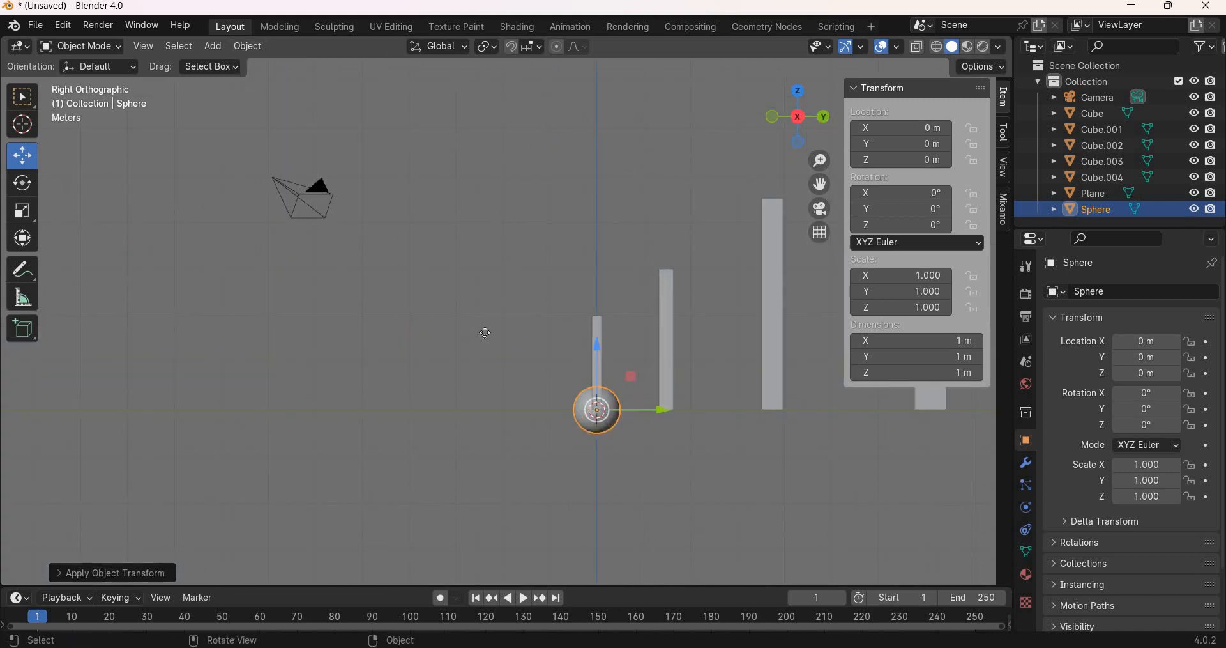
{"action": "key", "text": "g"}
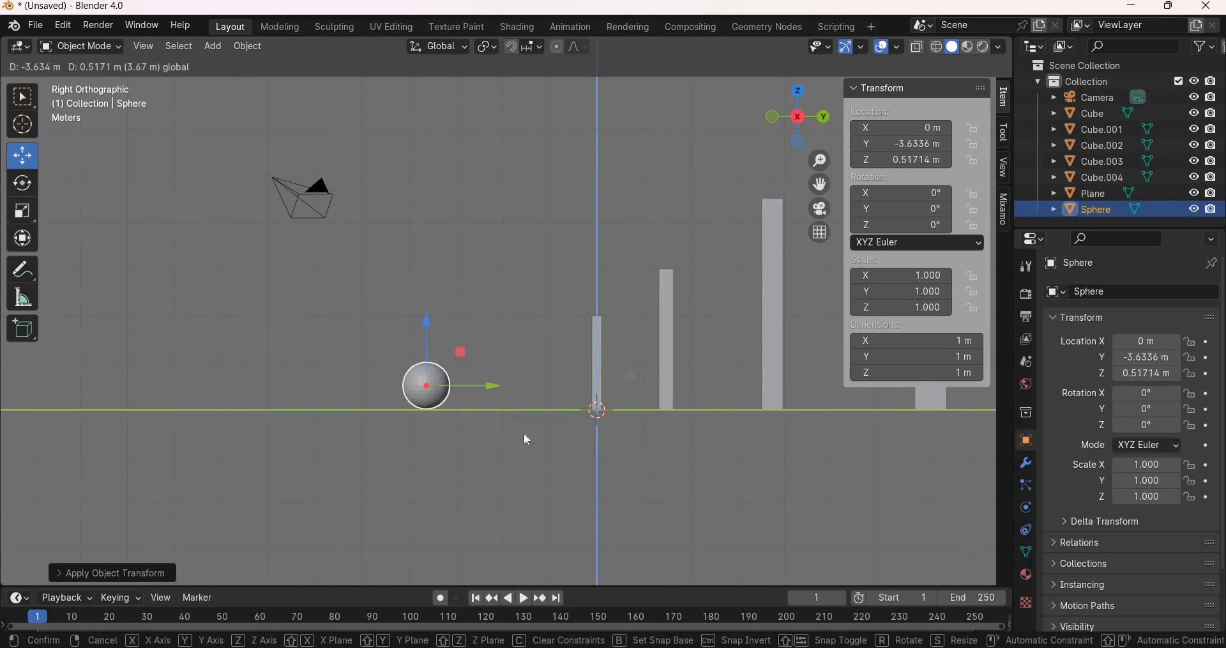
{"action": "left_click", "coordinate": [528, 439]}
Step: Give the ground plane a rigid body and set its type to Passive
{"action": "middle_click_drag", "start_coordinate": [568, 477], "coordinate": [176, 477]}
{"action": "middle_click_drag", "start_coordinate": [436, 484], "coordinate": [438, 488], "text": "shift"}
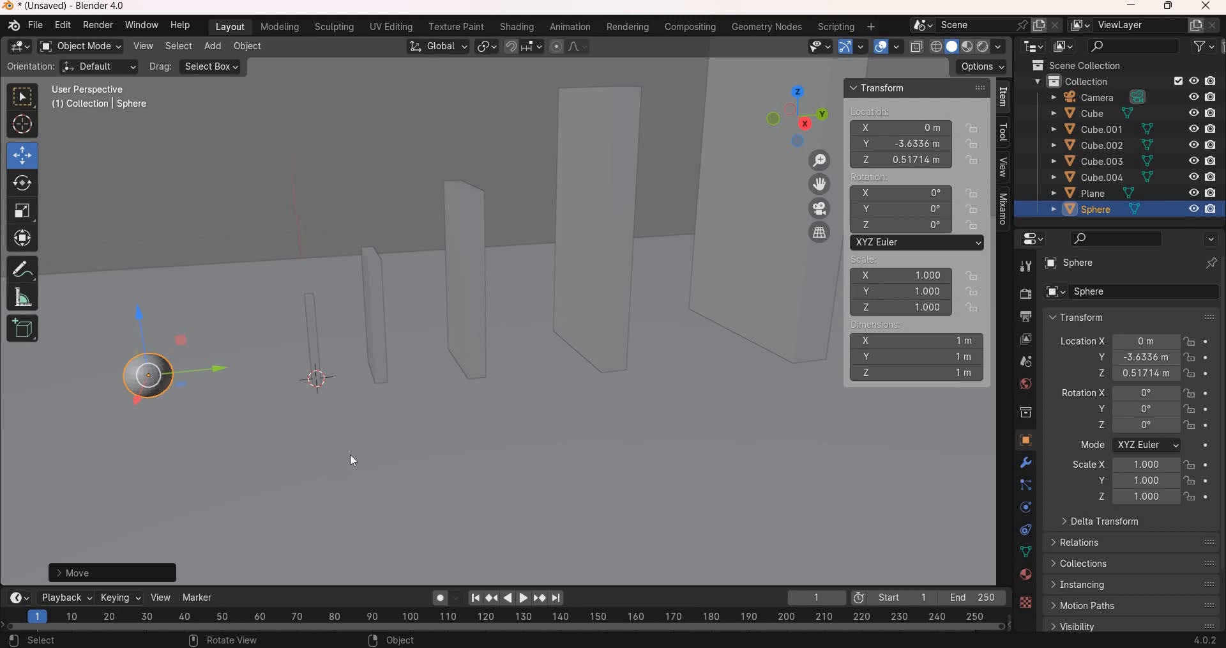
{"action": "scroll", "coordinate": [501, 443], "scroll_direction": "down", "scroll_amount": 4}
{"action": "left_click", "coordinate": [597, 446]}
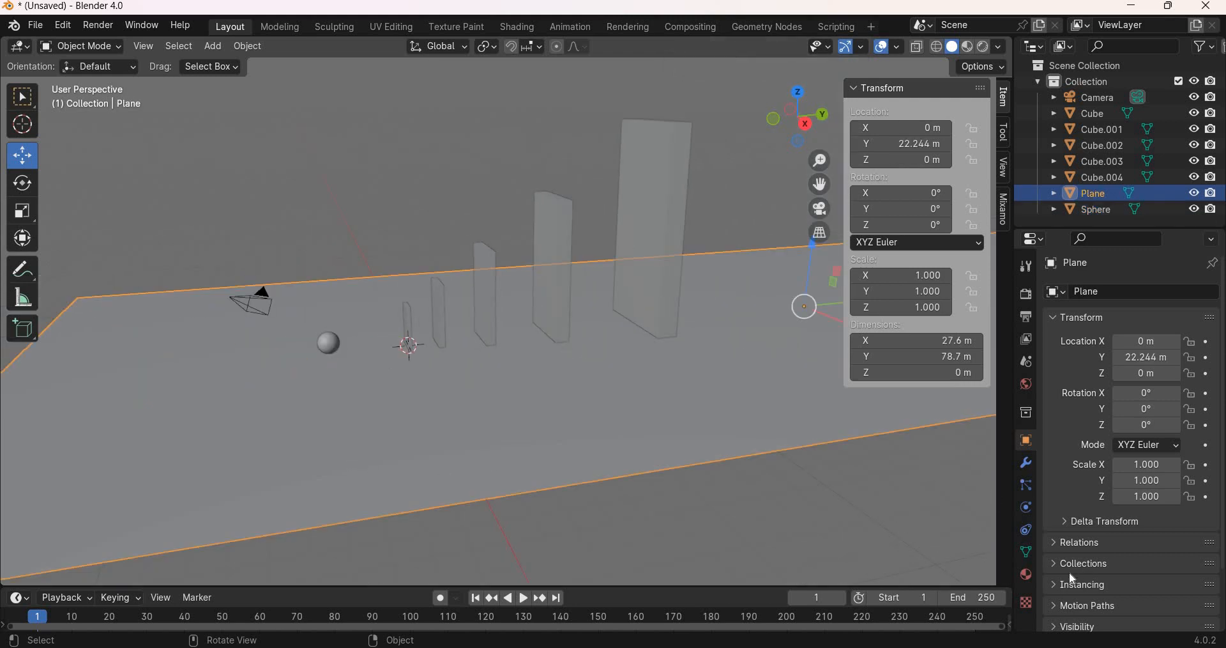
{"action": "left_click", "coordinate": [1026, 508]}
{"action": "left_click", "coordinate": [1138, 395]}
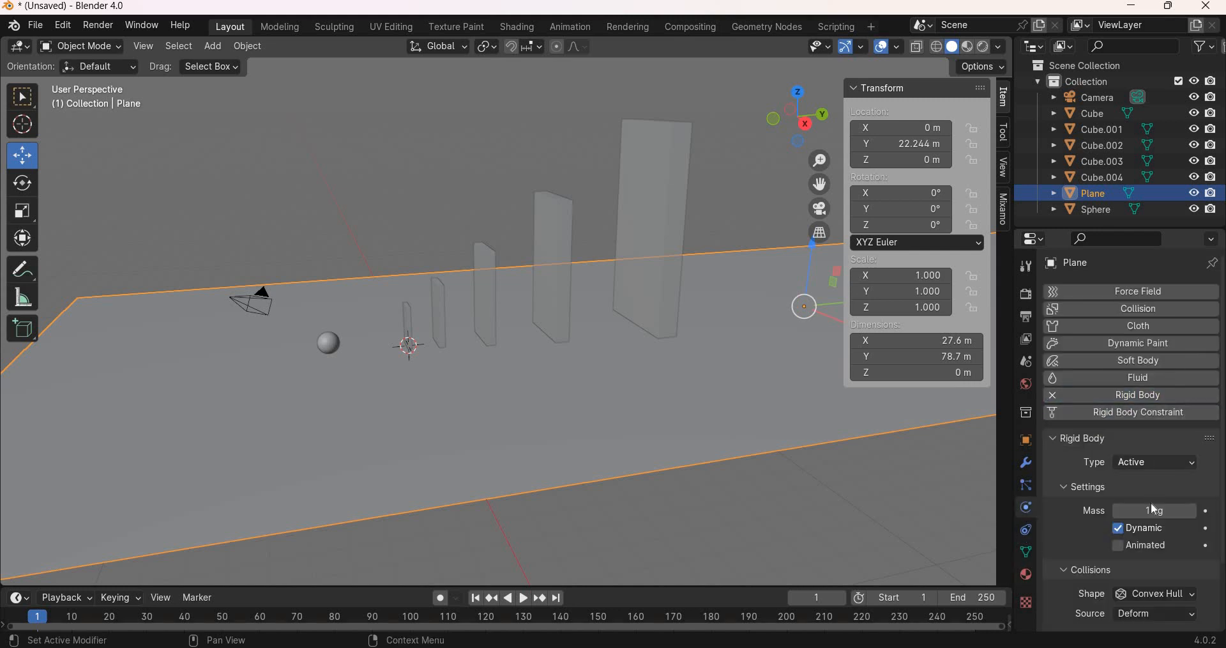
{"action": "left_click", "coordinate": [1156, 462]}
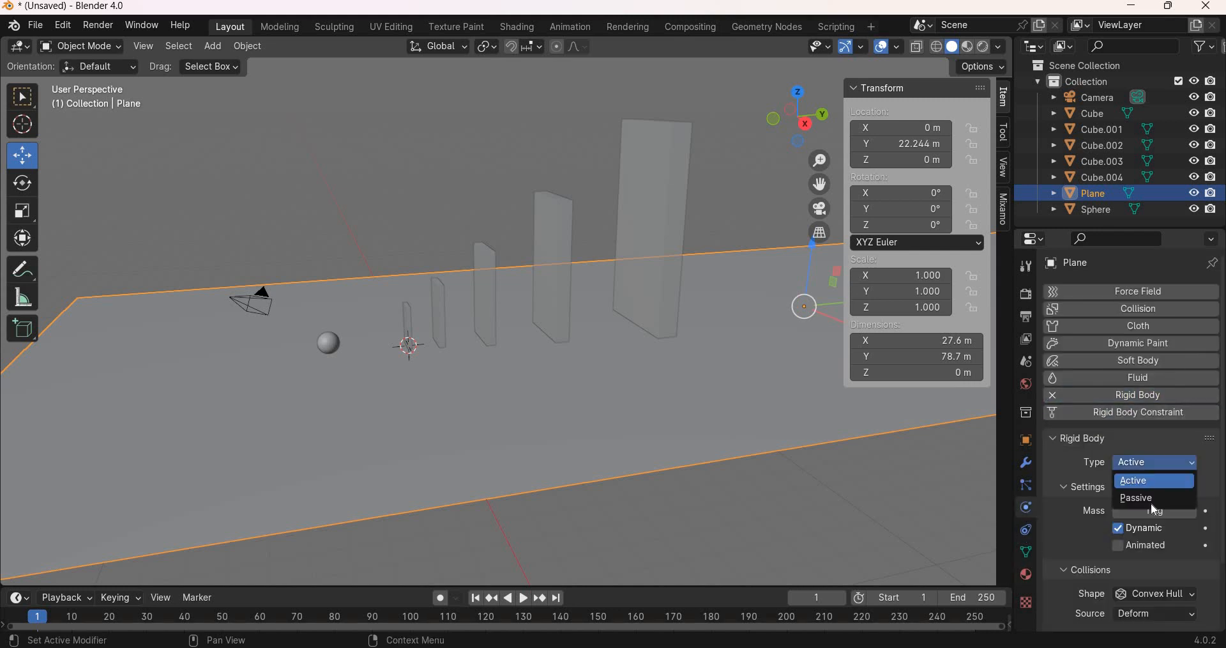
Step: Select the sphere and all five dominoes, ending with the tallest, and add an active rigid body to the tallest domino
{"action": "left_click", "coordinate": [329, 343]}
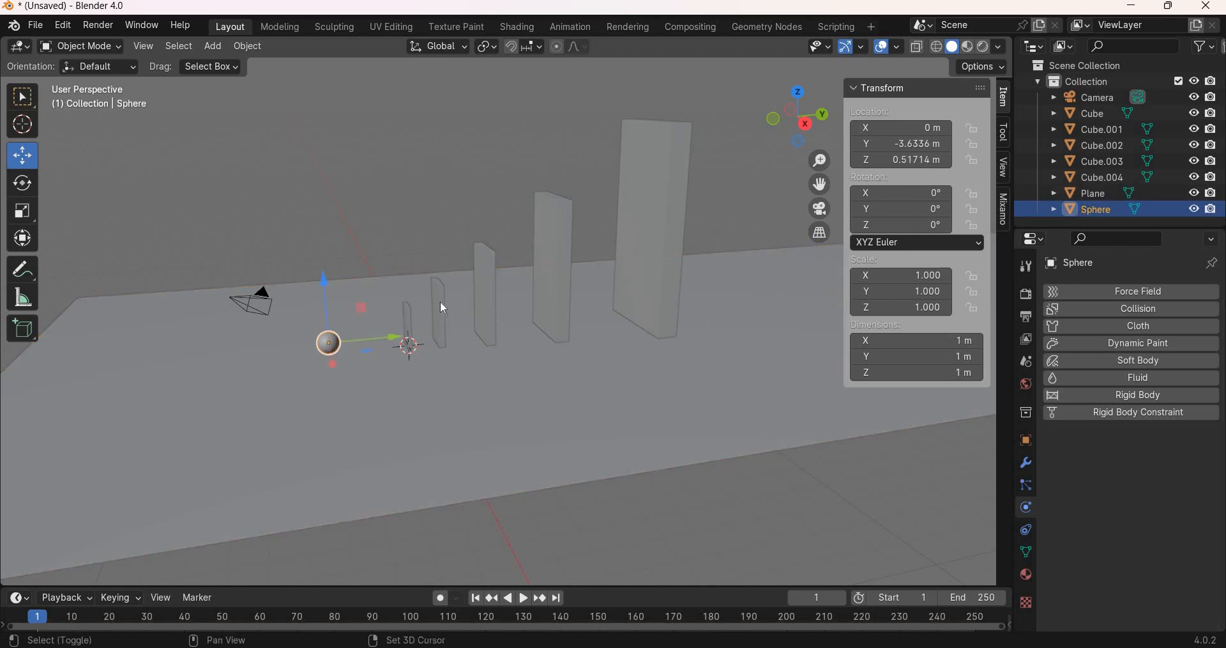
{"action": "left_click", "coordinate": [408, 319], "text": "shift"}
{"action": "left_click", "coordinate": [440, 310], "text": "shift"}
{"action": "left_click", "coordinate": [486, 288], "text": "shift"}
{"action": "left_click", "coordinate": [555, 241], "text": "shift"}
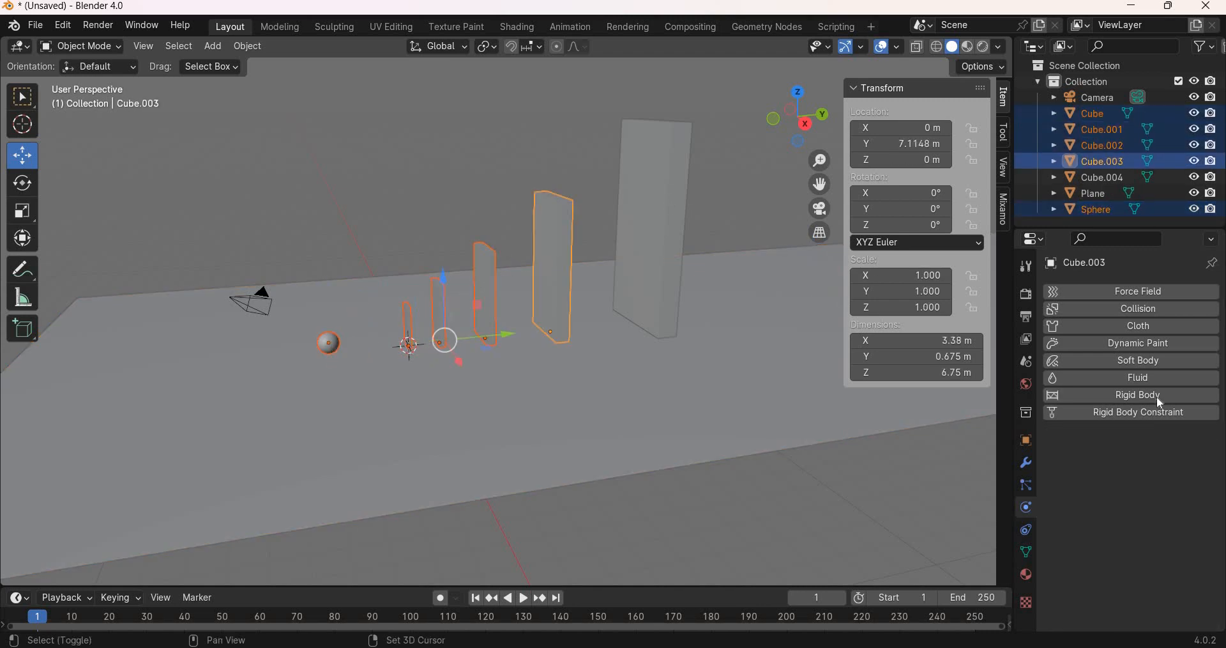
{"action": "left_click", "coordinate": [667, 203], "text": "shift"}
{"action": "left_click", "coordinate": [1149, 395]}
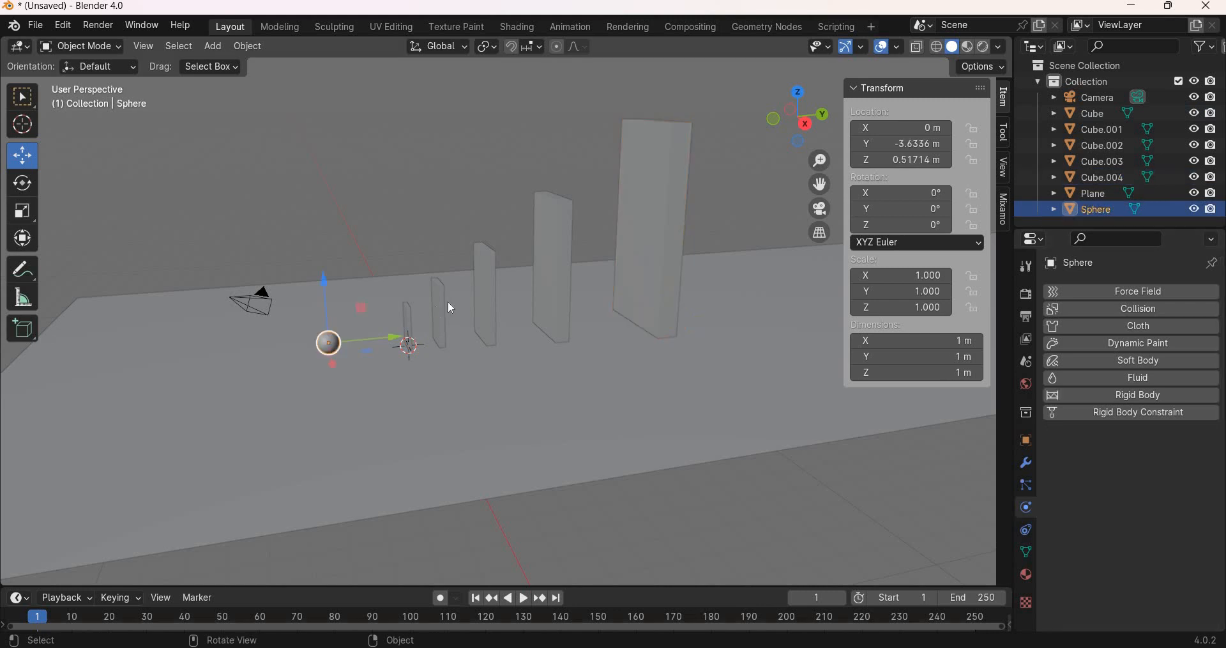
Step: Reselect the sphere and dominoes with the tallest one active, and copy its rigid body settings to all the others
{"action": "left_click", "coordinate": [407, 319], "text": "shift"}
{"action": "left_click", "coordinate": [457, 309], "text": "shift"}
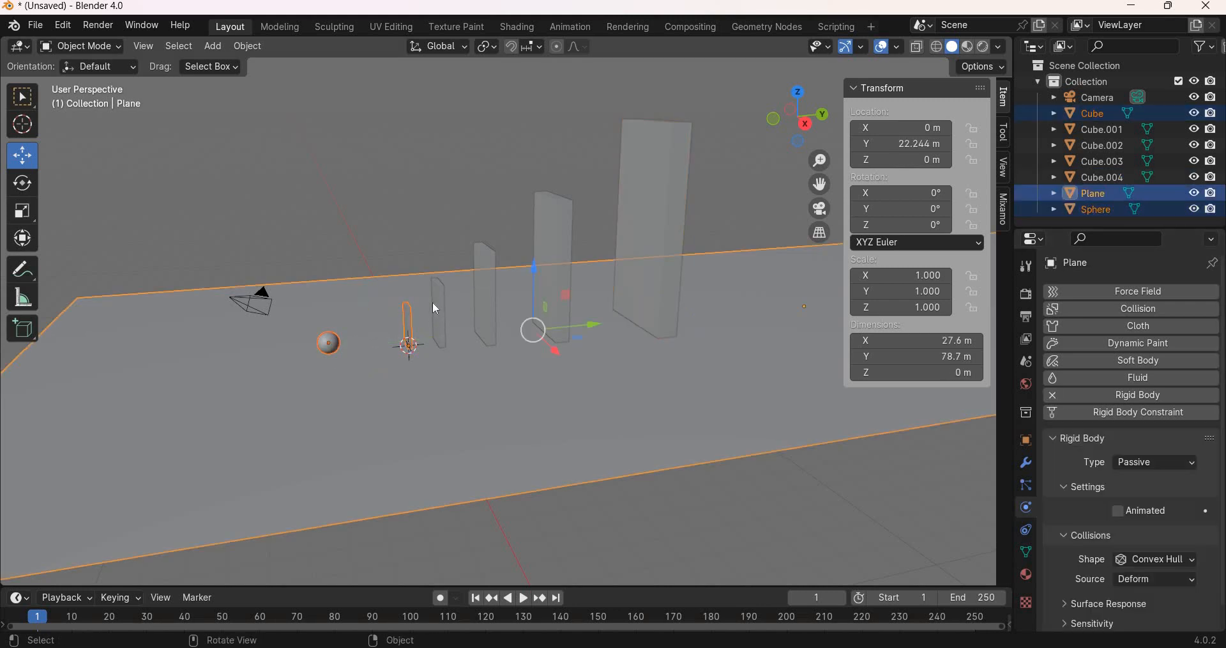
{"action": "key", "text": "ctrl+z"}
{"action": "left_click", "coordinate": [437, 306], "text": "shift"}
{"action": "left_click", "coordinate": [483, 271], "text": "shift"}
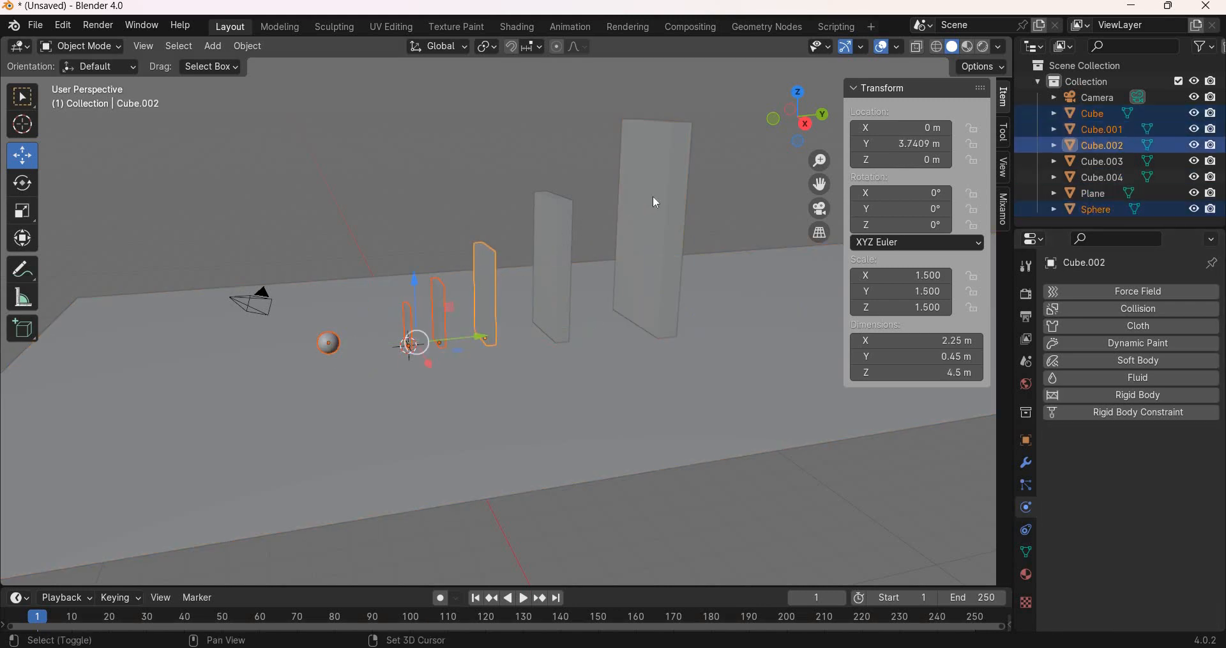
{"action": "left_click", "coordinate": [553, 250], "text": "shift"}
{"action": "left_click", "coordinate": [626, 178], "text": "shift"}
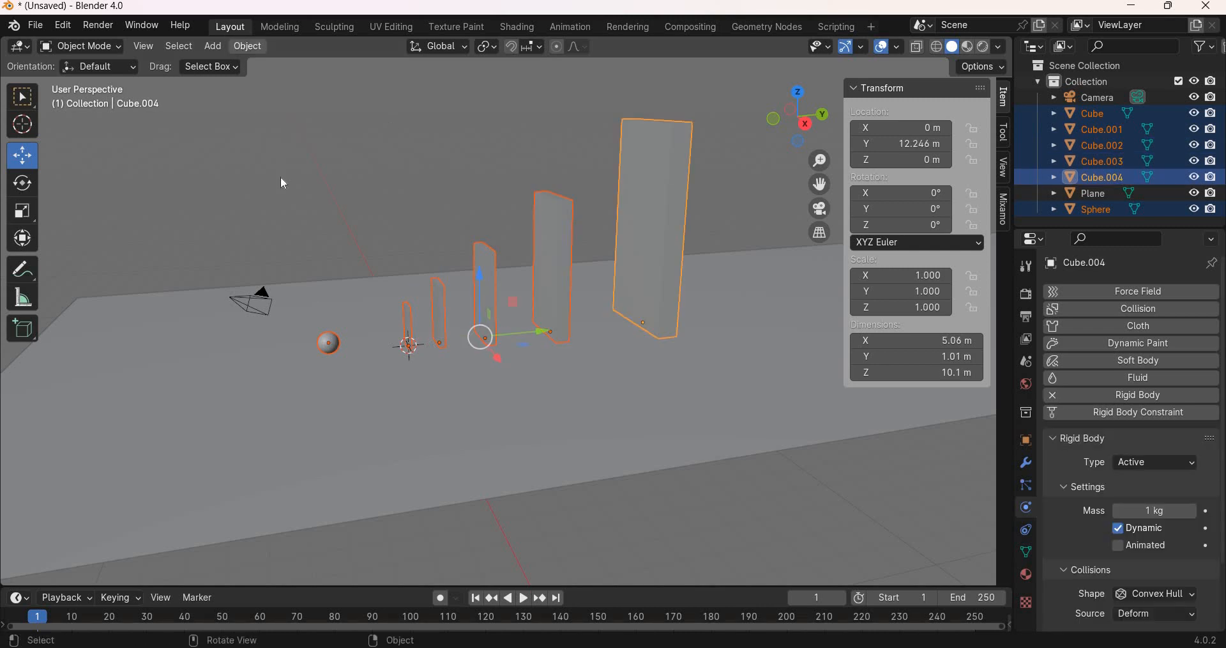
{"action": "left_click", "coordinate": [247, 46]}
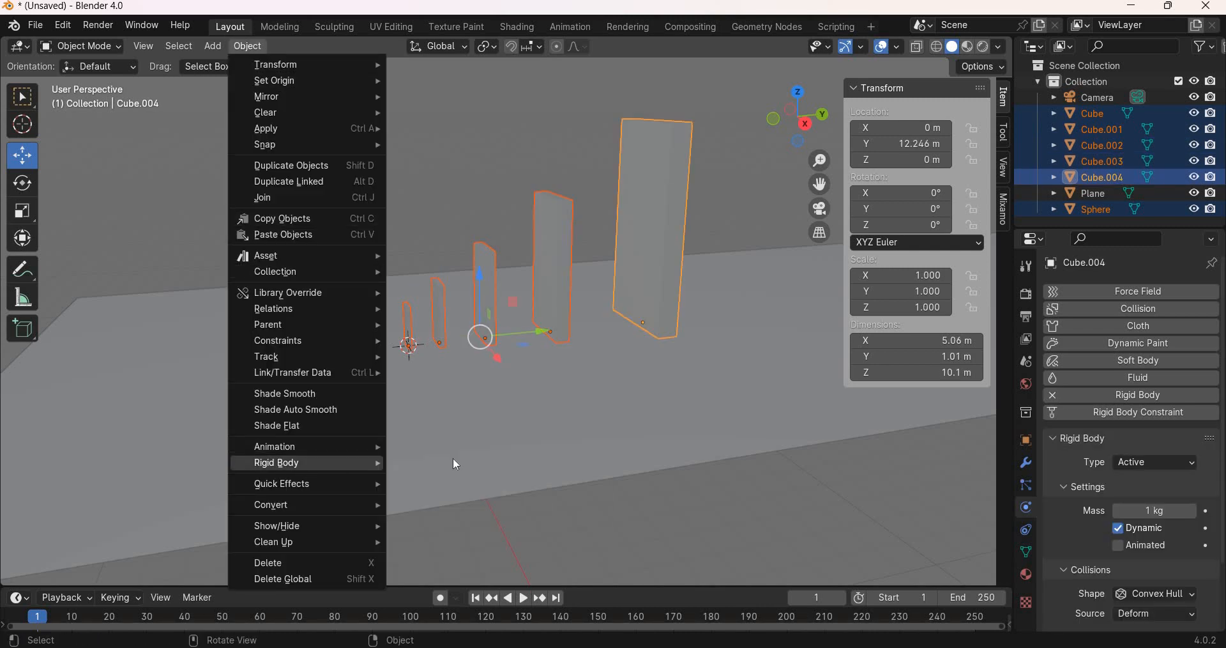
{"action": "mouse_move", "coordinate": [455, 466]}
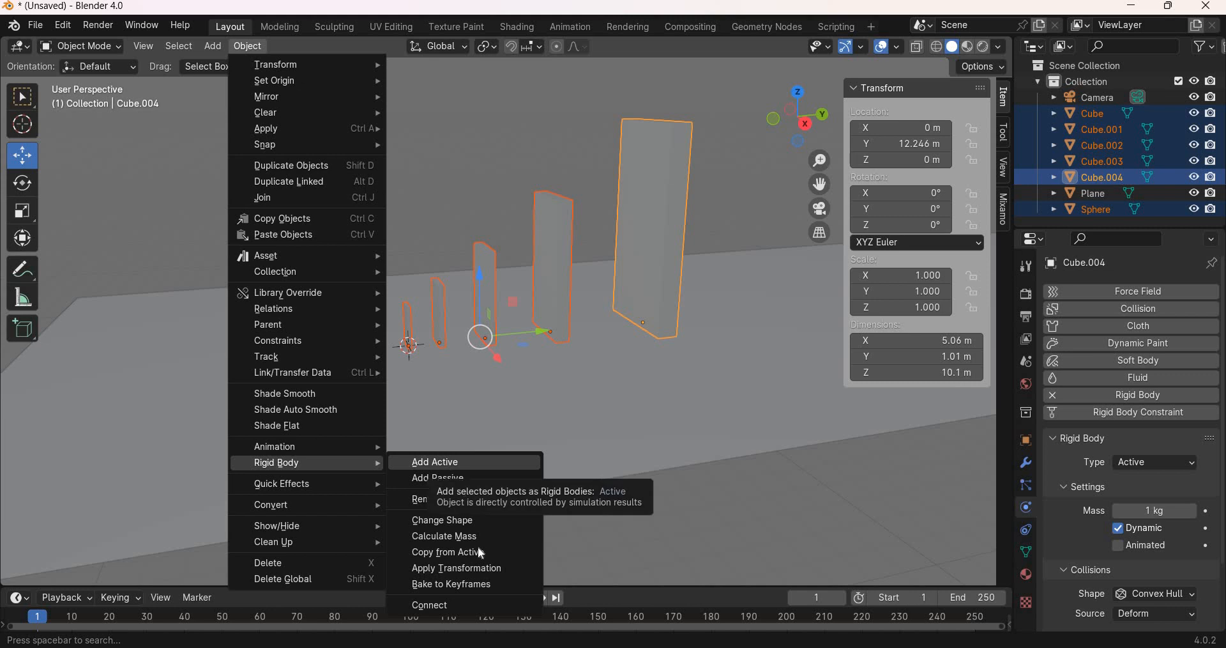
{"action": "left_click", "coordinate": [448, 552]}
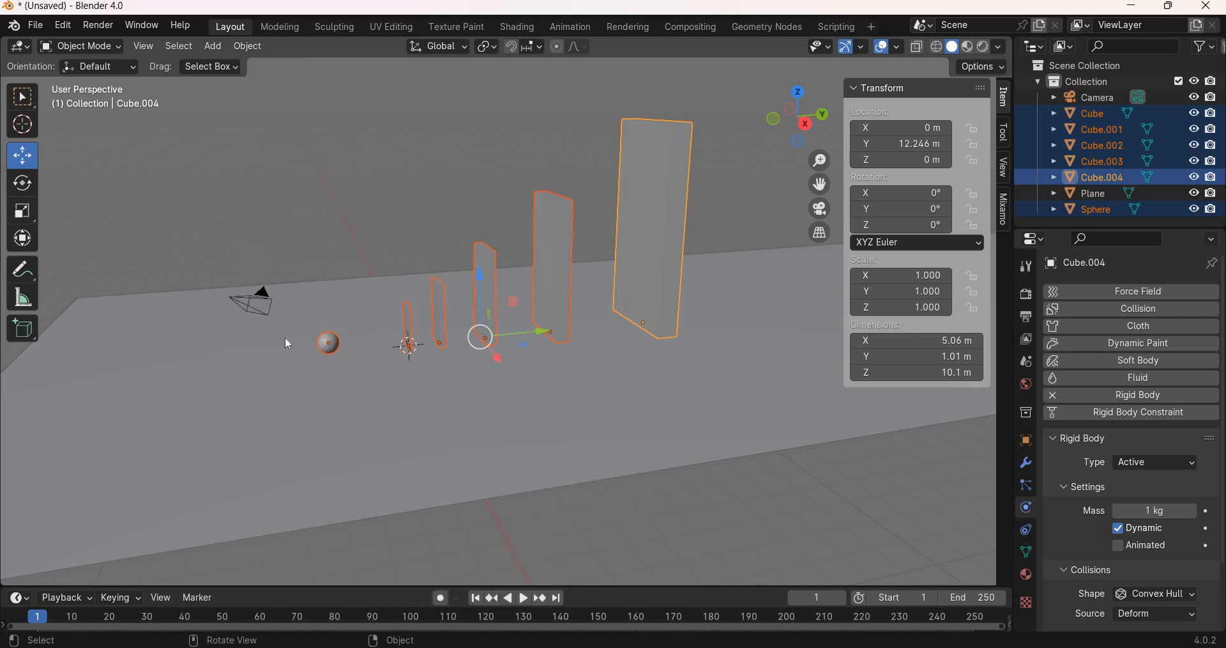
Step: Check the rigid body settings of the sphere and plane, play the simulation briefly and return to the first frame
{"action": "left_click", "coordinate": [335, 348]}
{"action": "left_click", "coordinate": [328, 343]}
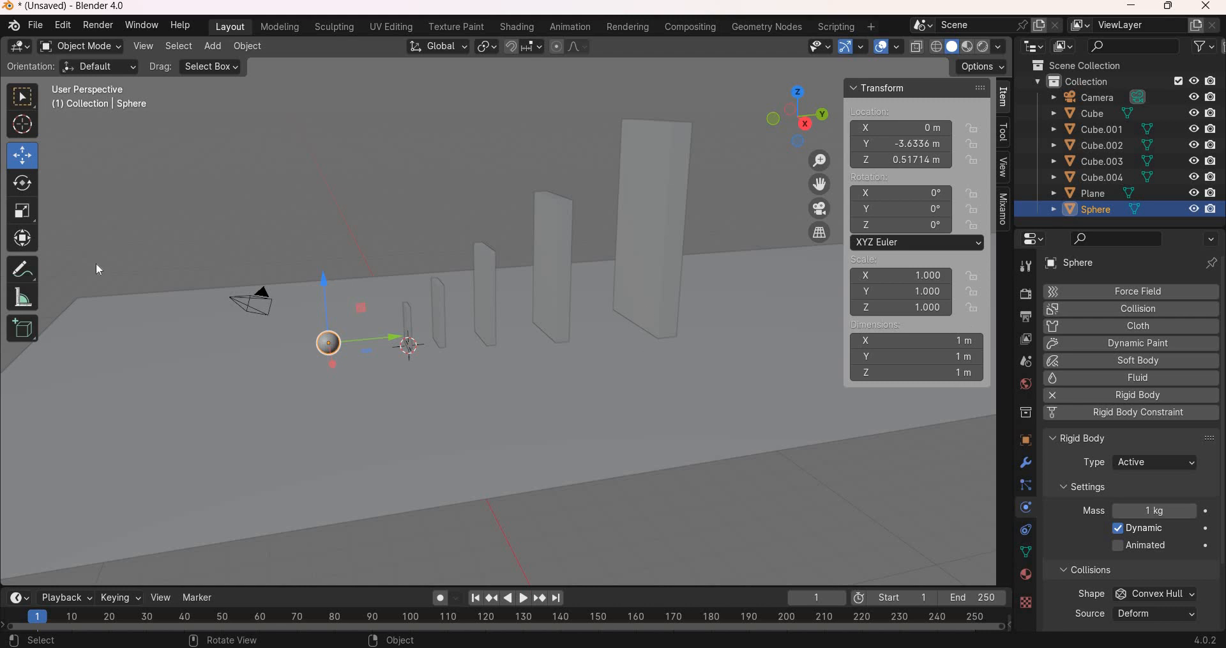
{"action": "left_click", "coordinate": [675, 468]}
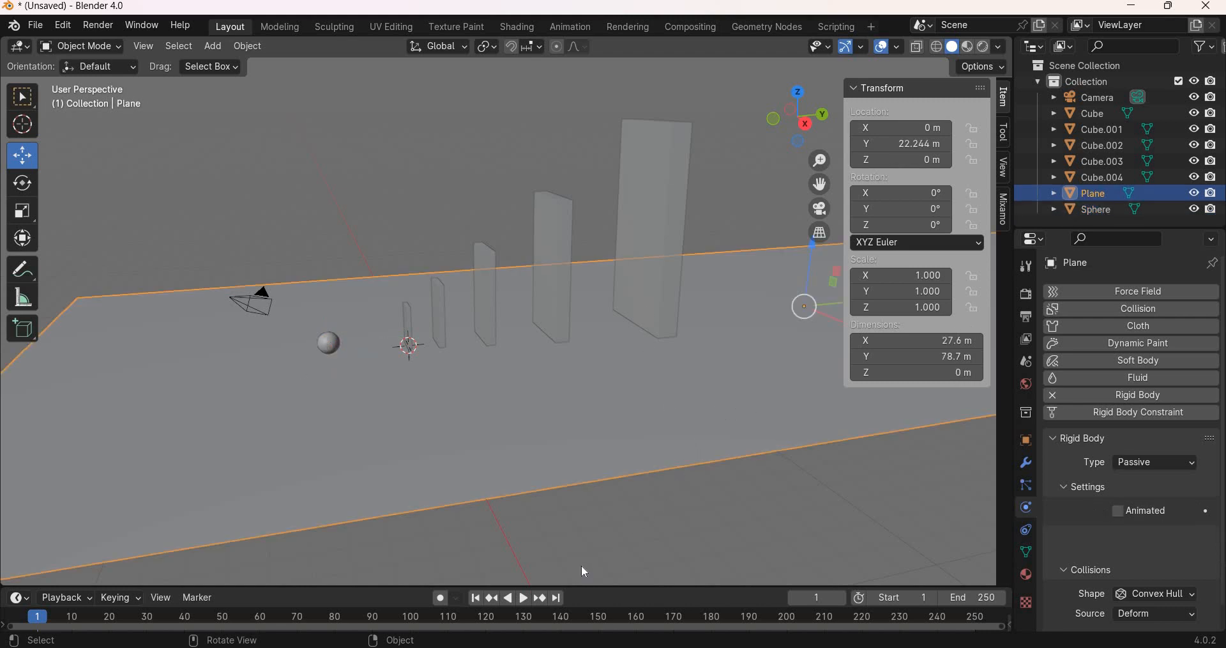
{"action": "left_click", "coordinate": [523, 599]}
{"action": "key", "text": "space"}
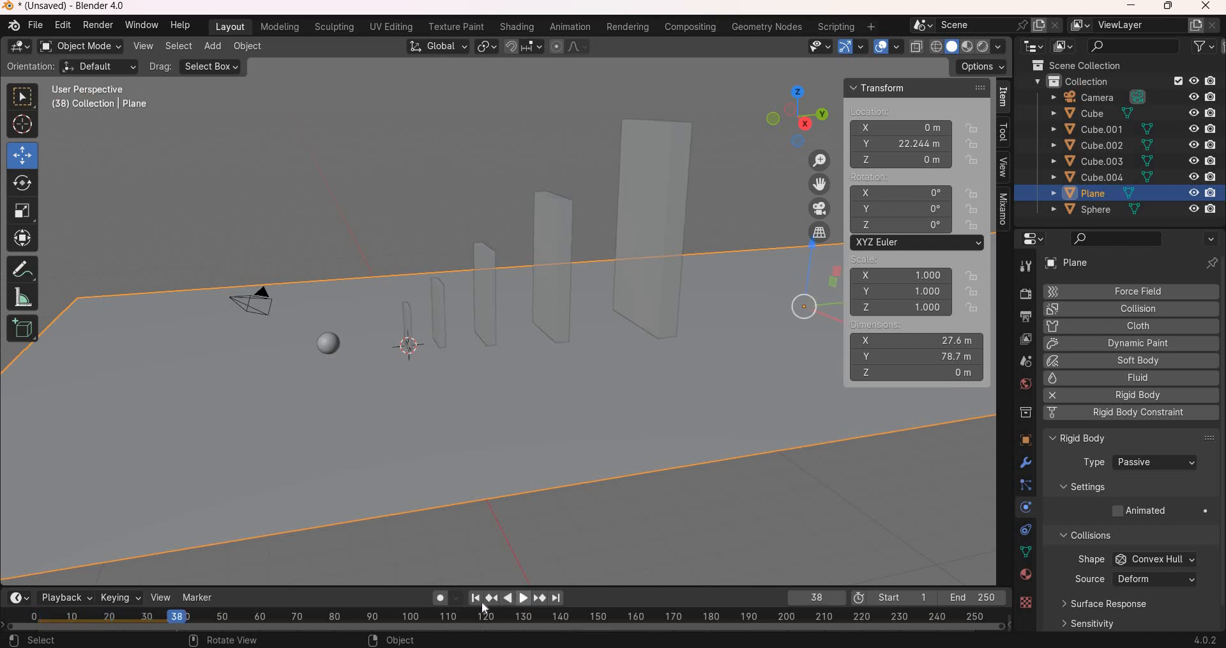
{"action": "left_click", "coordinate": [482, 601]}
Step: Turn on the Animated option in the sphere's rigid body settings
{"action": "left_click", "coordinate": [585, 515]}
{"action": "scroll", "coordinate": [512, 469], "scroll_direction": "up", "scroll_amount": 2}
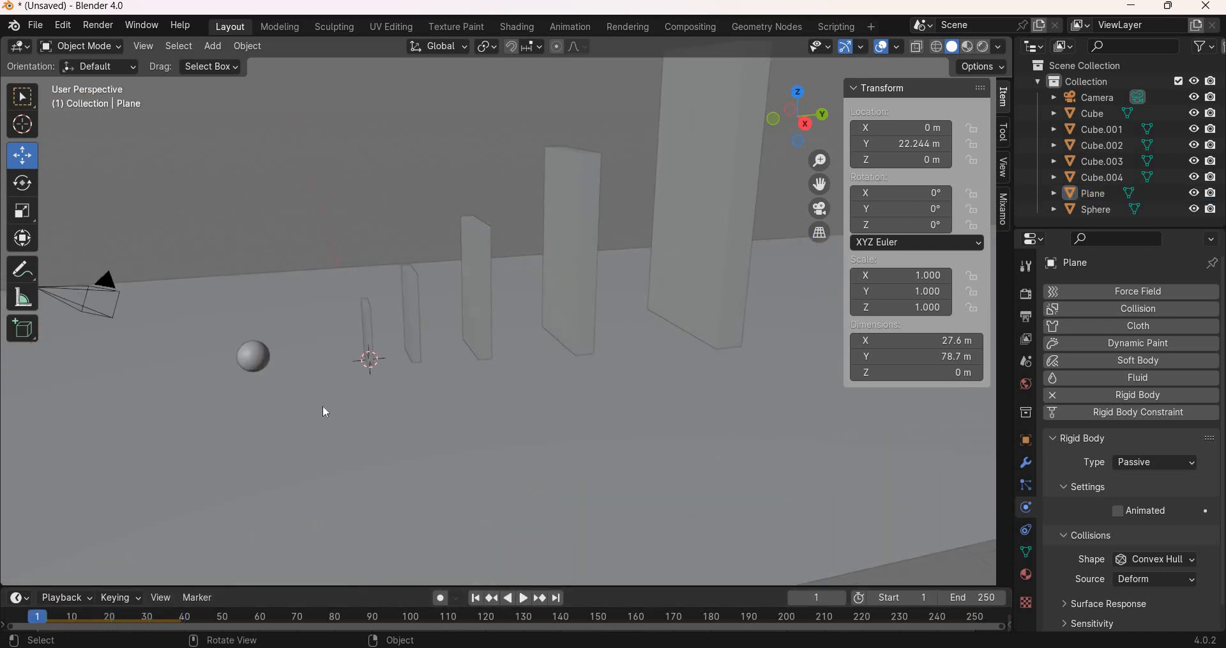
{"action": "left_click", "coordinate": [247, 362]}
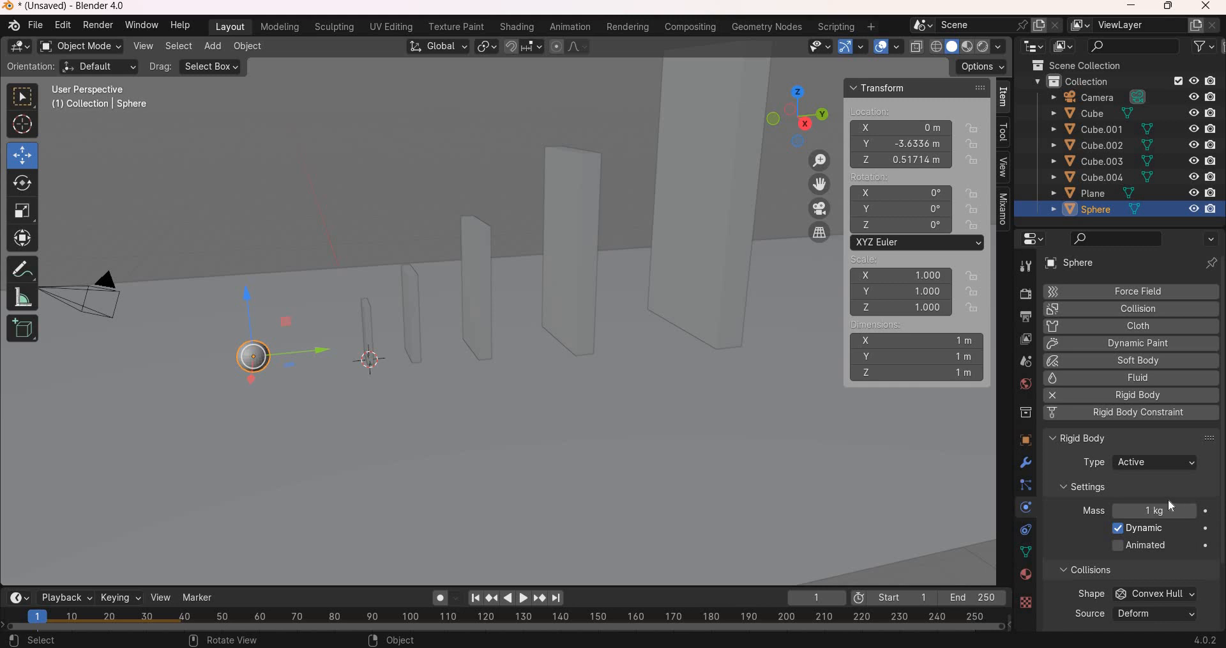
{"action": "scroll", "coordinate": [1156, 489], "scroll_direction": "down", "scroll_amount": 3}
{"action": "left_click", "coordinate": [1119, 469]}
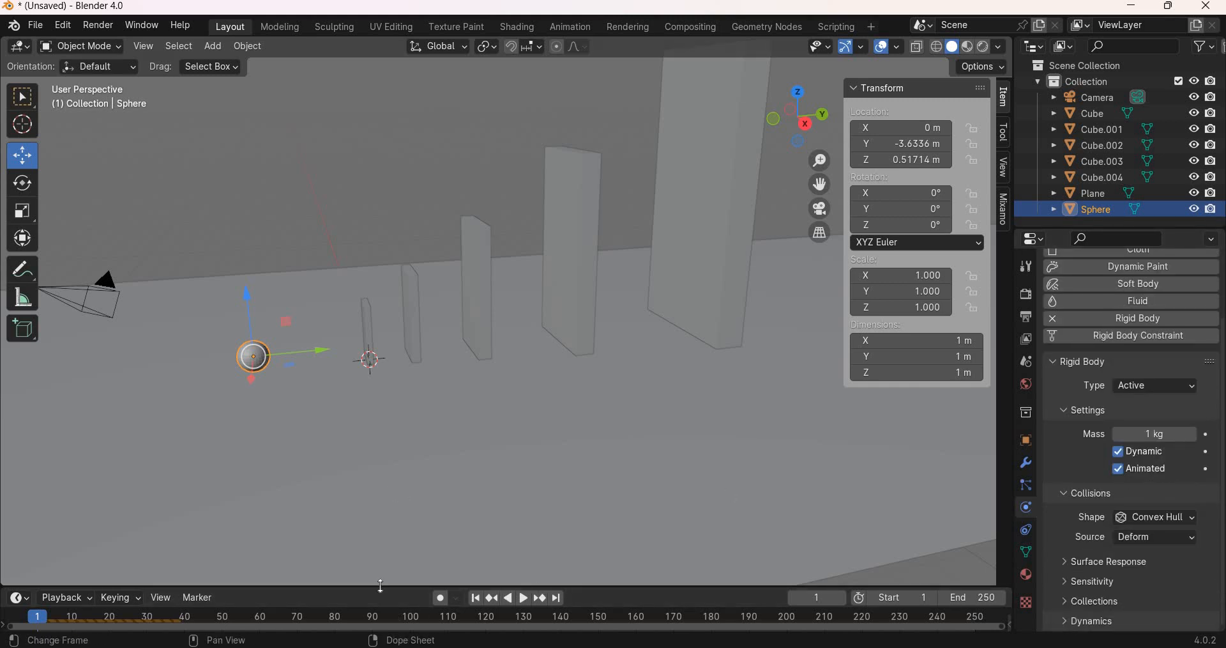
Step: Enlarge the timeline area and insert a Location & Rotation keyframe for the sphere at frame 1
{"action": "left_click_drag", "start_coordinate": [383, 586], "coordinate": [321, 321]}
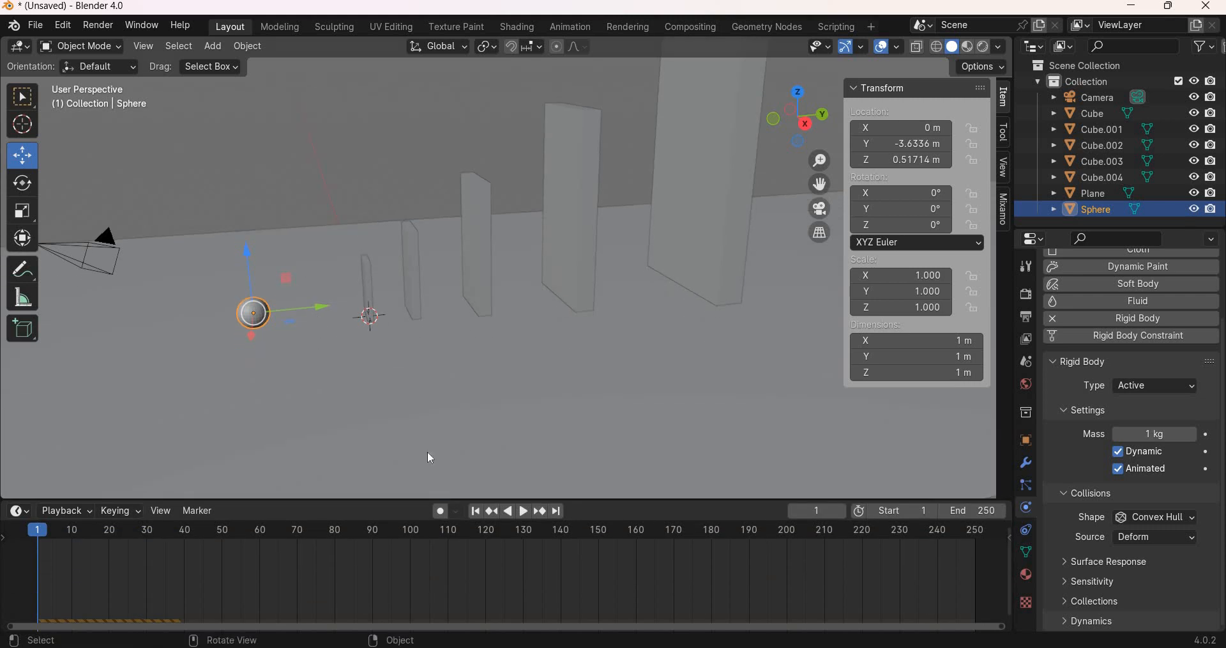
{"action": "key", "text": "i"}
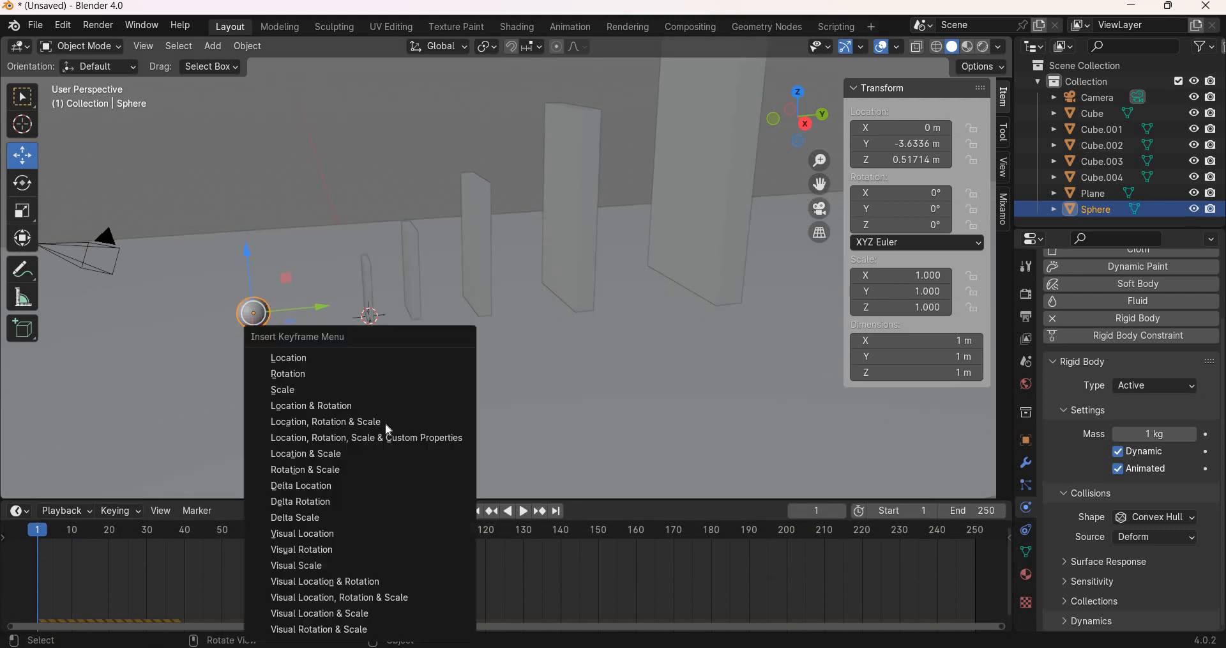
{"action": "left_click", "coordinate": [358, 405]}
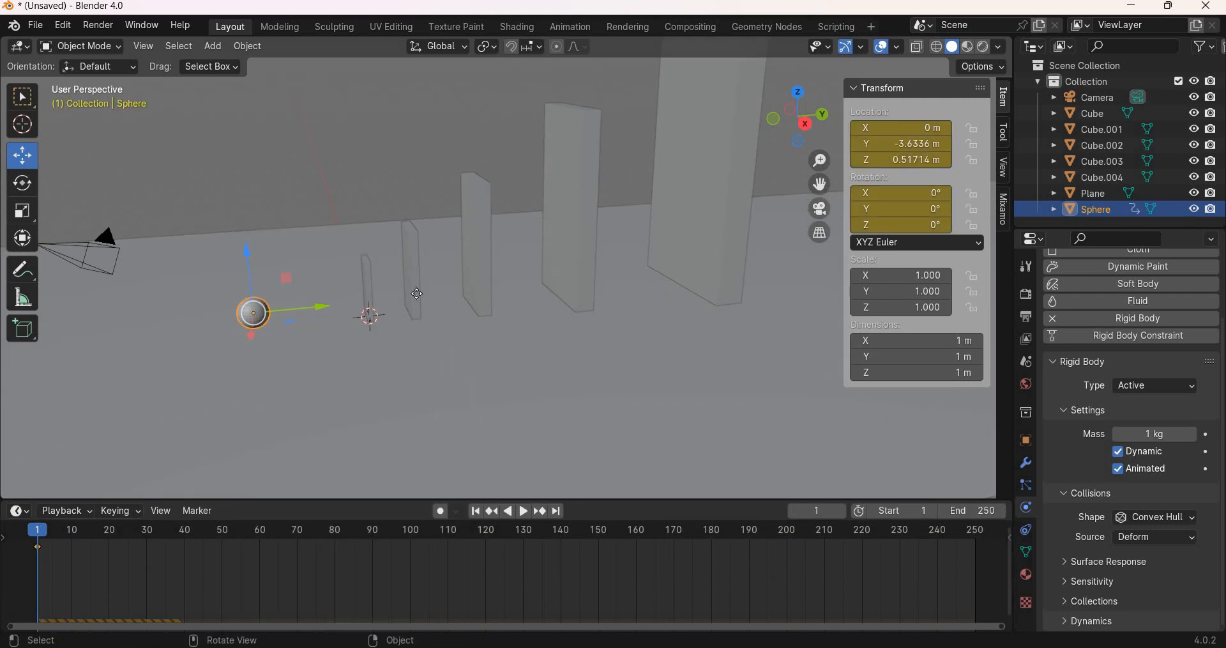
{"action": "key", "text": "g"}
{"action": "key", "text": "y"}
{"action": "left_click", "coordinate": [332, 465]}
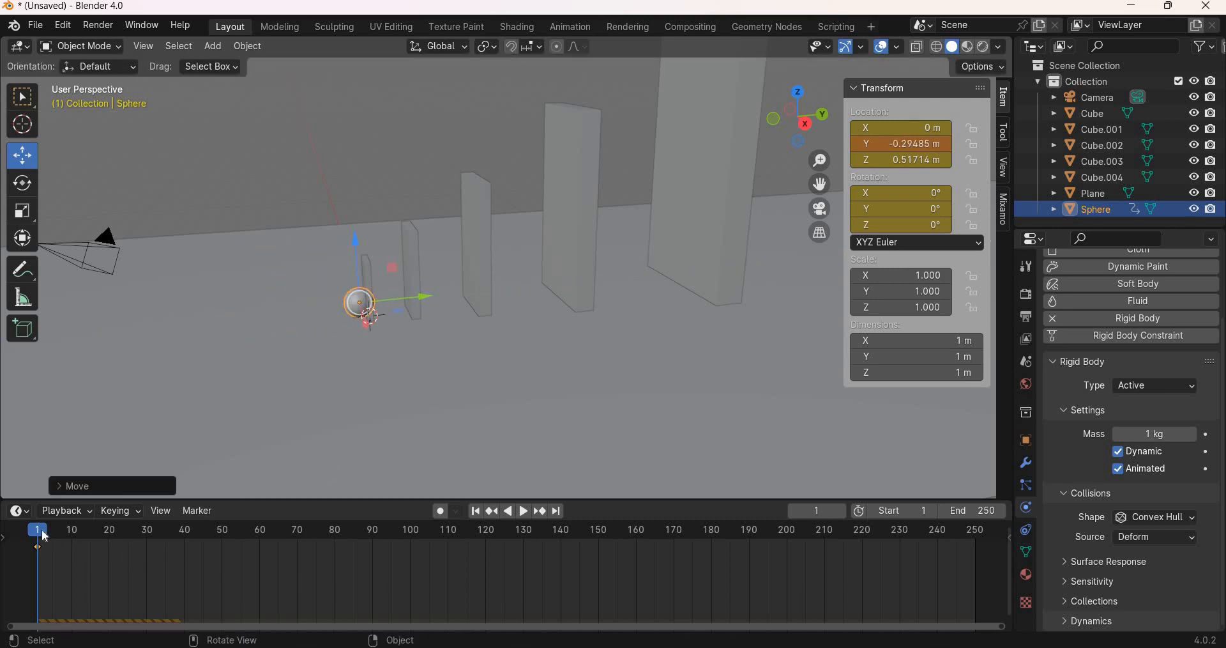
Step: At frame 30, move the sphere along Y to about -0.29 m, against the smallest domino, and insert a Location & Rotation keyframe
{"action": "key", "text": "space"}
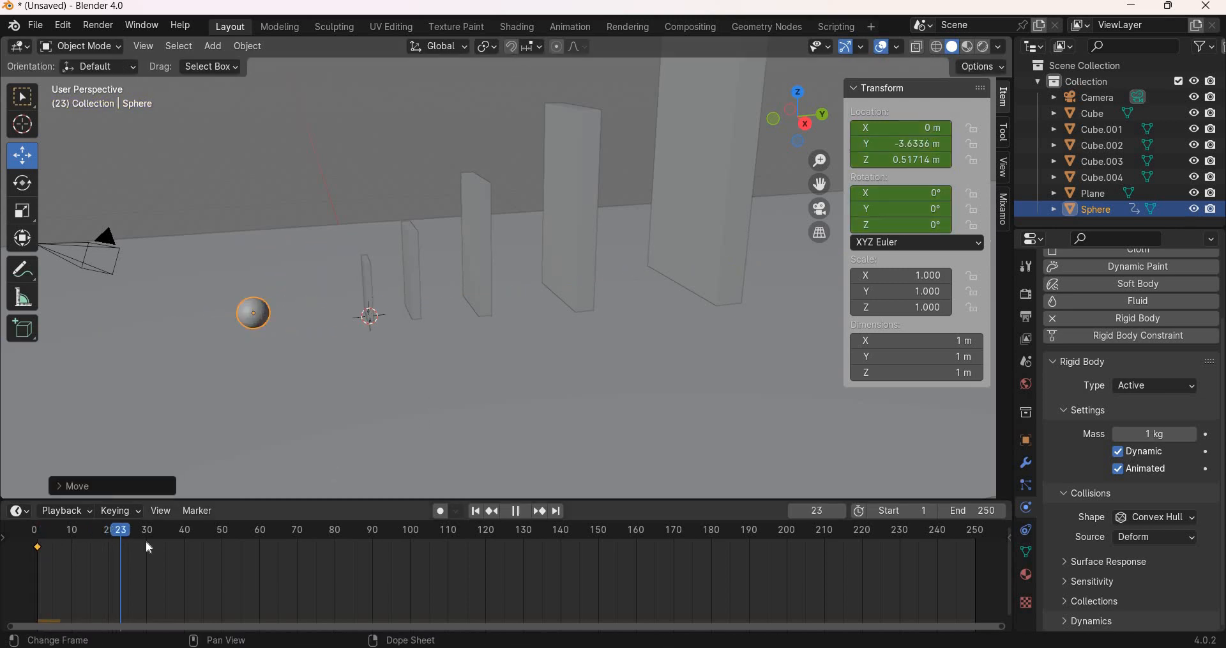
{"action": "key", "text": "space"}
{"action": "key", "text": "g"}
{"action": "key", "text": "y"}
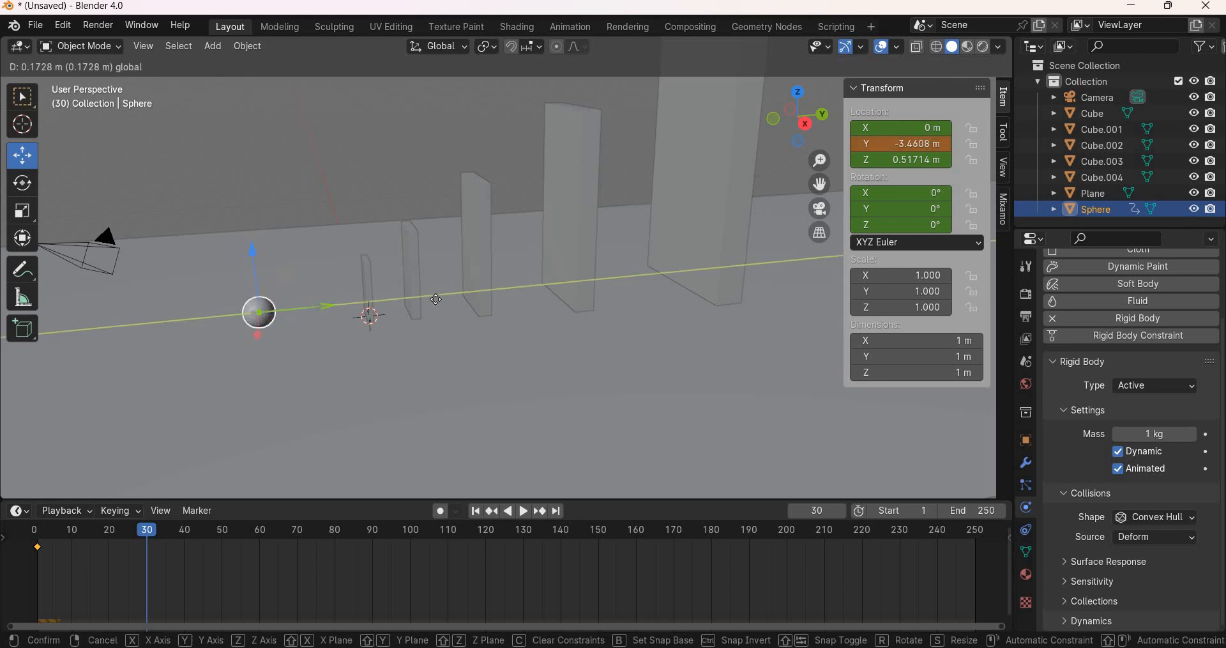
{"action": "left_click", "coordinate": [441, 318]}
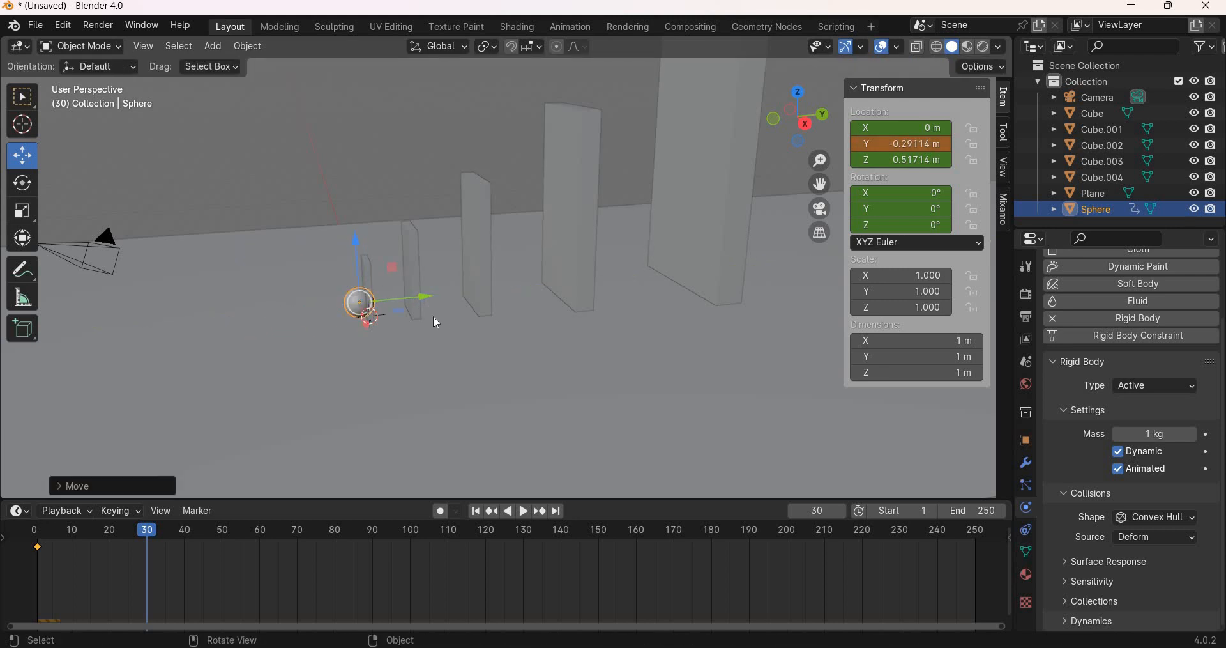
{"action": "key", "text": "i"}
{"action": "left_click", "coordinate": [408, 318]}
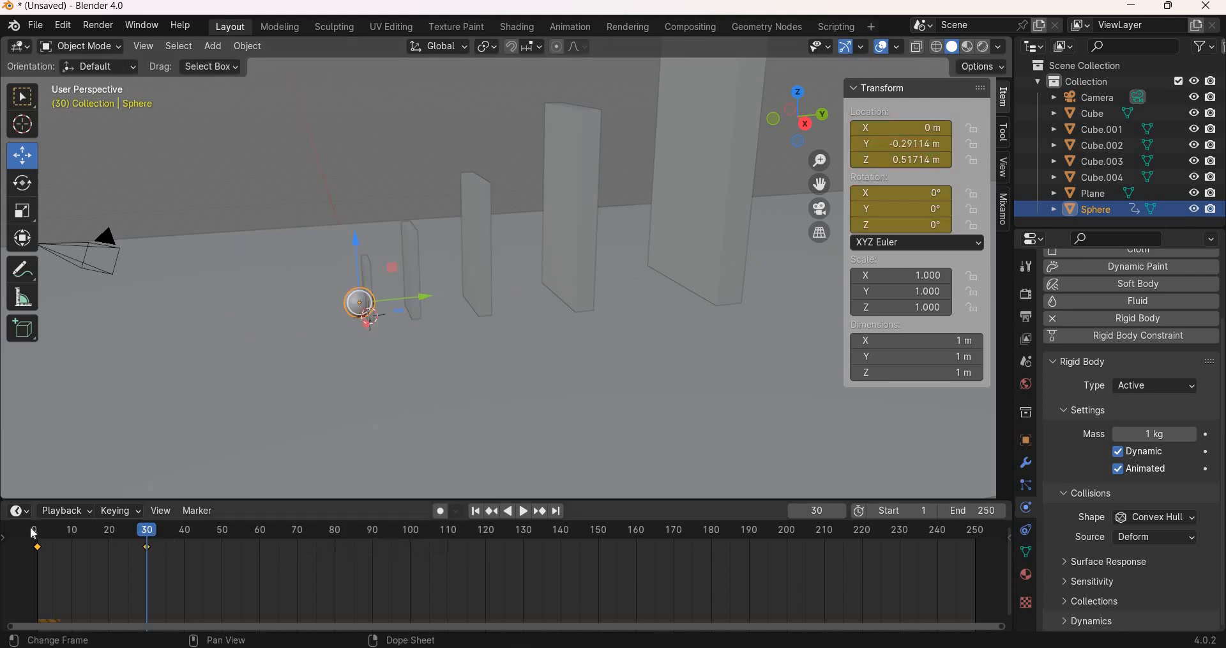
Step: Play the domino animation from the start
{"action": "left_click", "coordinate": [33, 533]}
{"action": "left_click", "coordinate": [525, 511]}
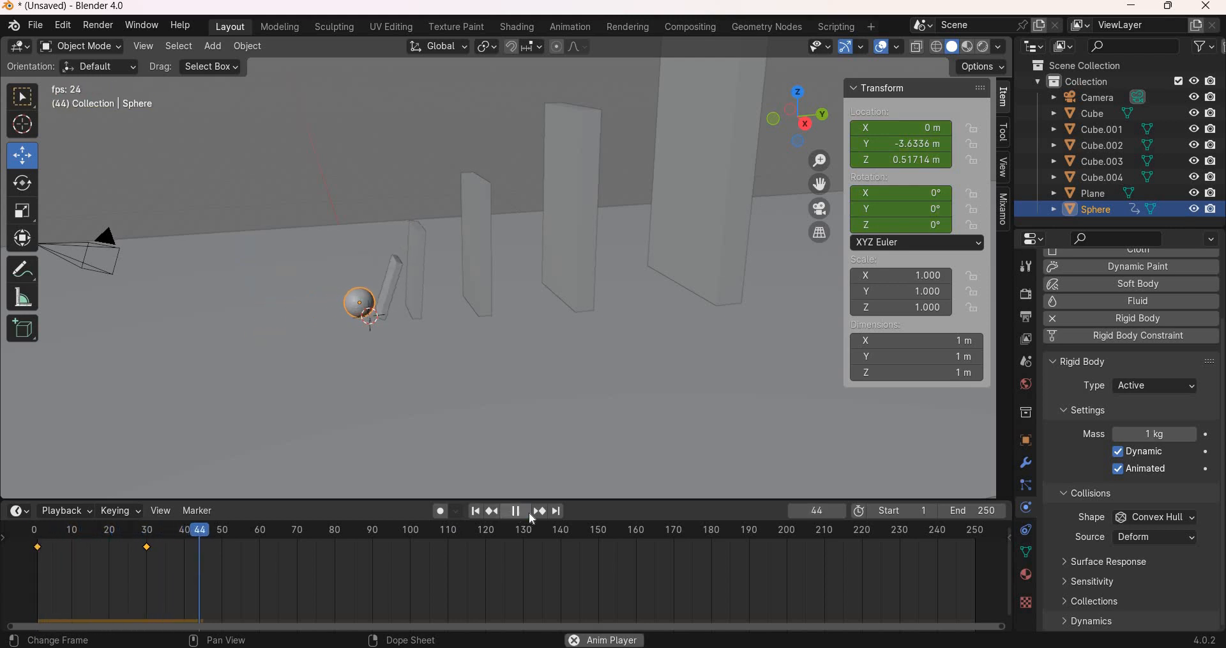
Step: Replay the domino animation from the first frame, stop it and return to frame 1
{"action": "left_click", "coordinate": [517, 511]}
{"action": "left_click", "coordinate": [478, 514]}
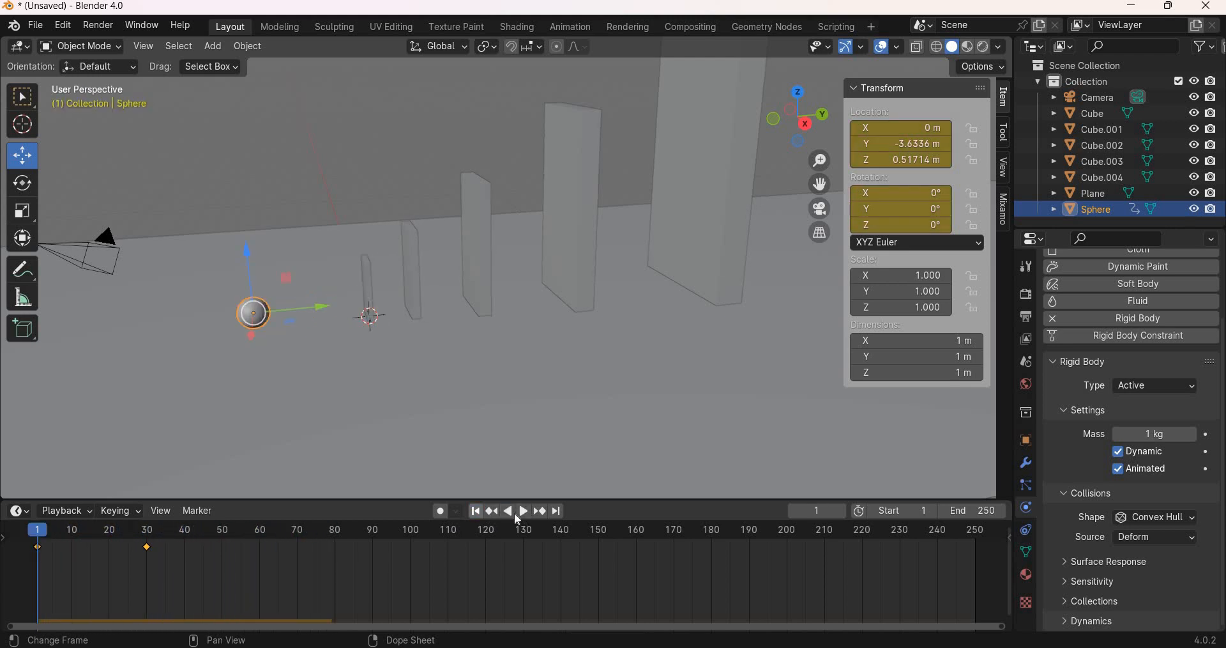
{"action": "left_click", "coordinate": [524, 519]}
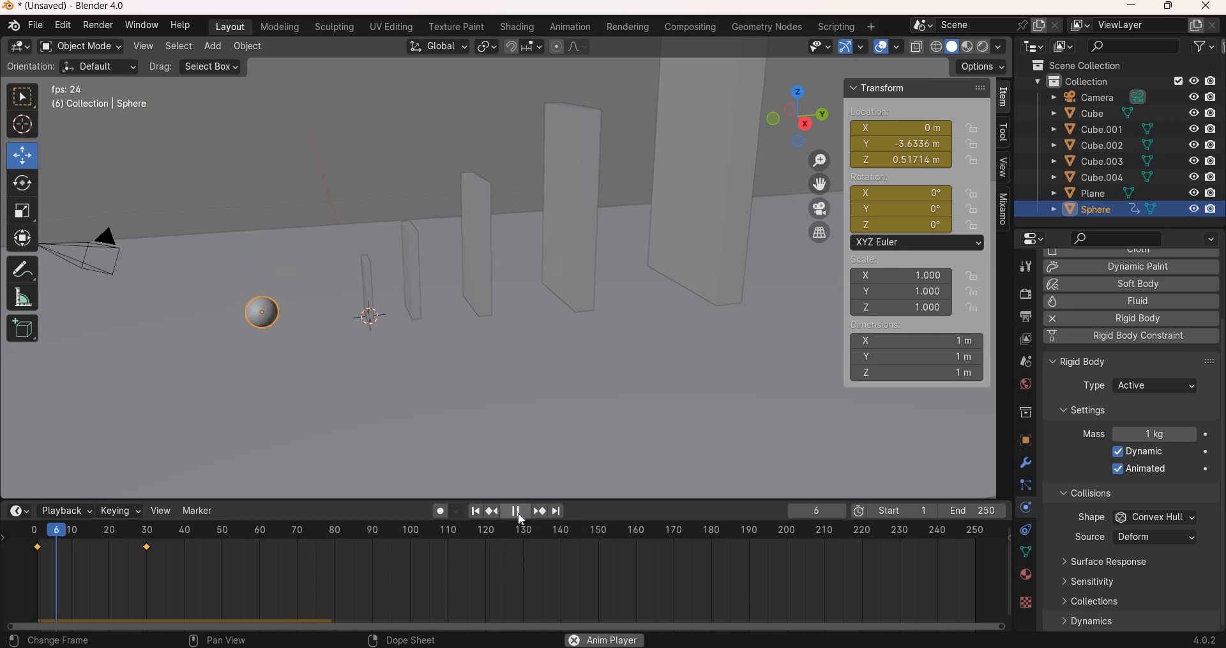
{"action": "left_click", "coordinate": [517, 511]}
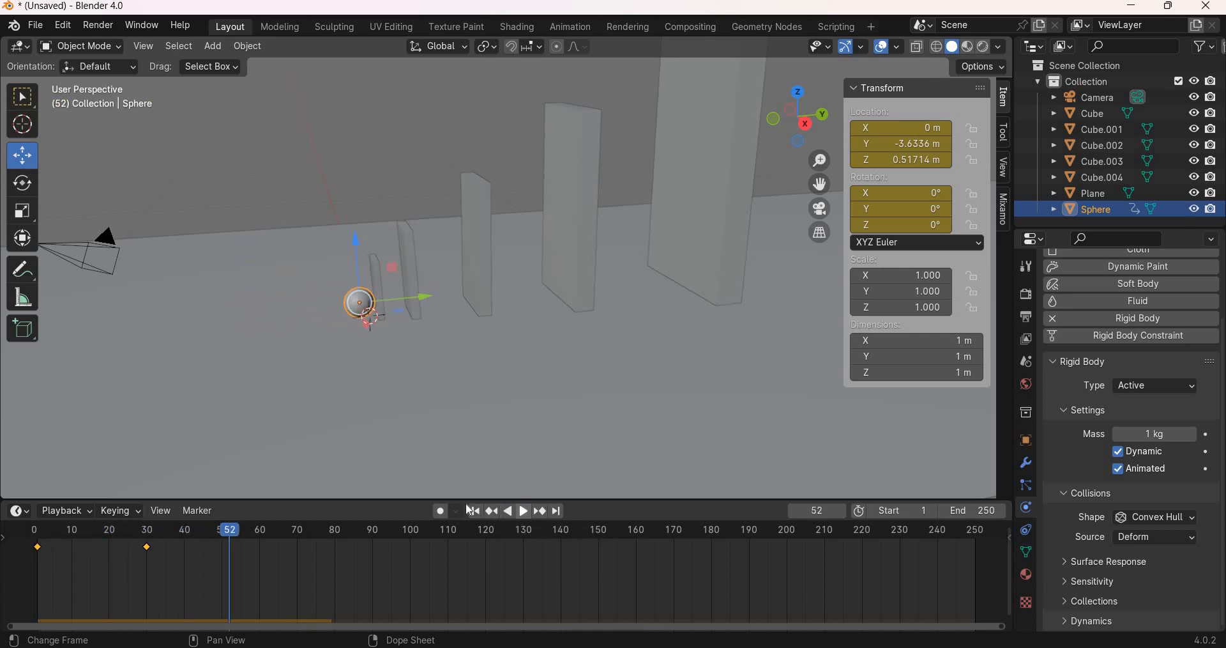
{"action": "key", "text": "shift+Left"}
Step: Using the Affect Only Origins option, raise the smallest domino's origin along Z to about 0.59 m, and turn the option off
{"action": "key", "text": "ctrl+z"}
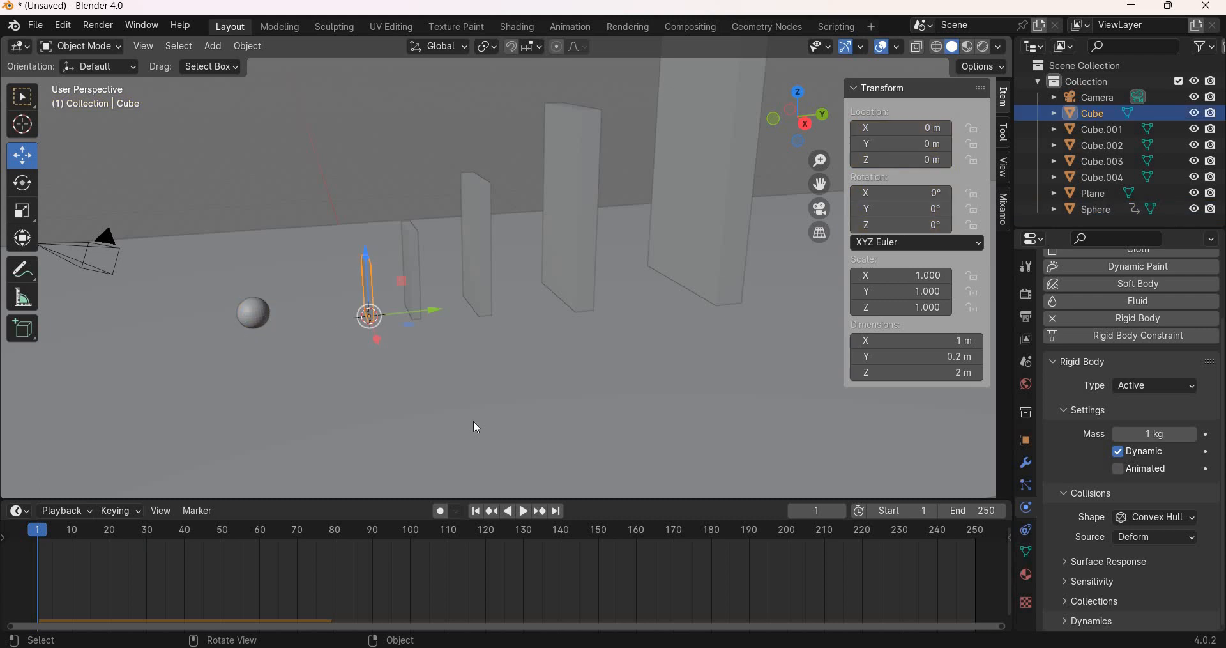
{"action": "left_click", "coordinate": [248, 47]}
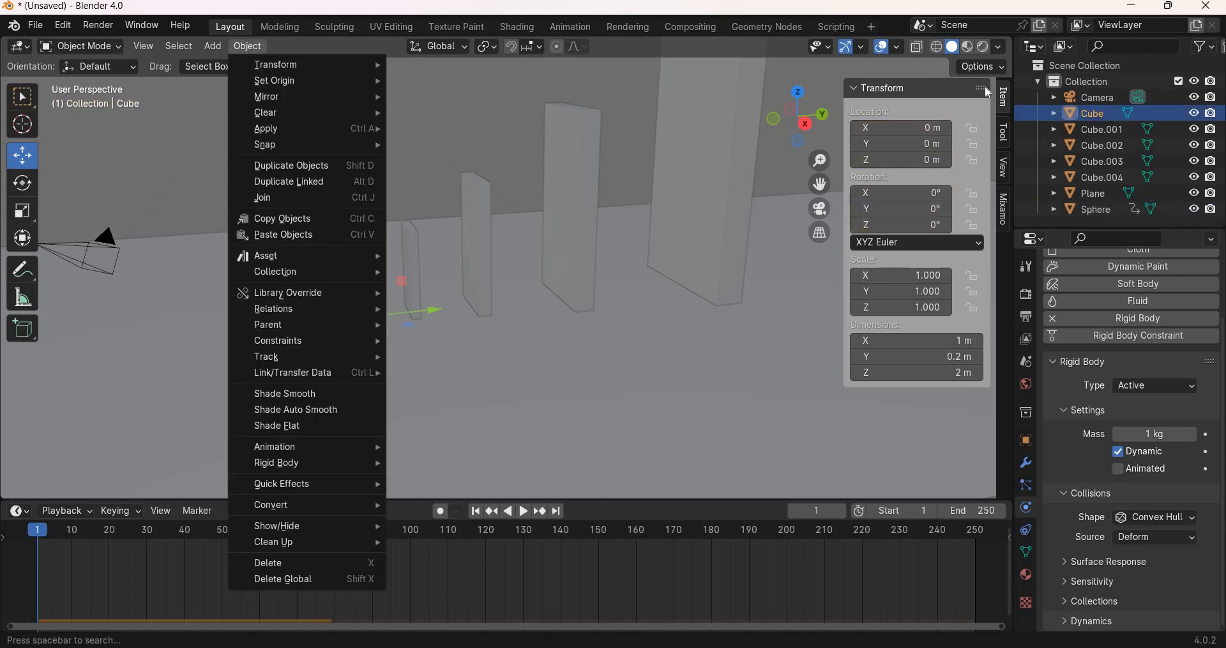
{"action": "left_click", "coordinate": [984, 66]}
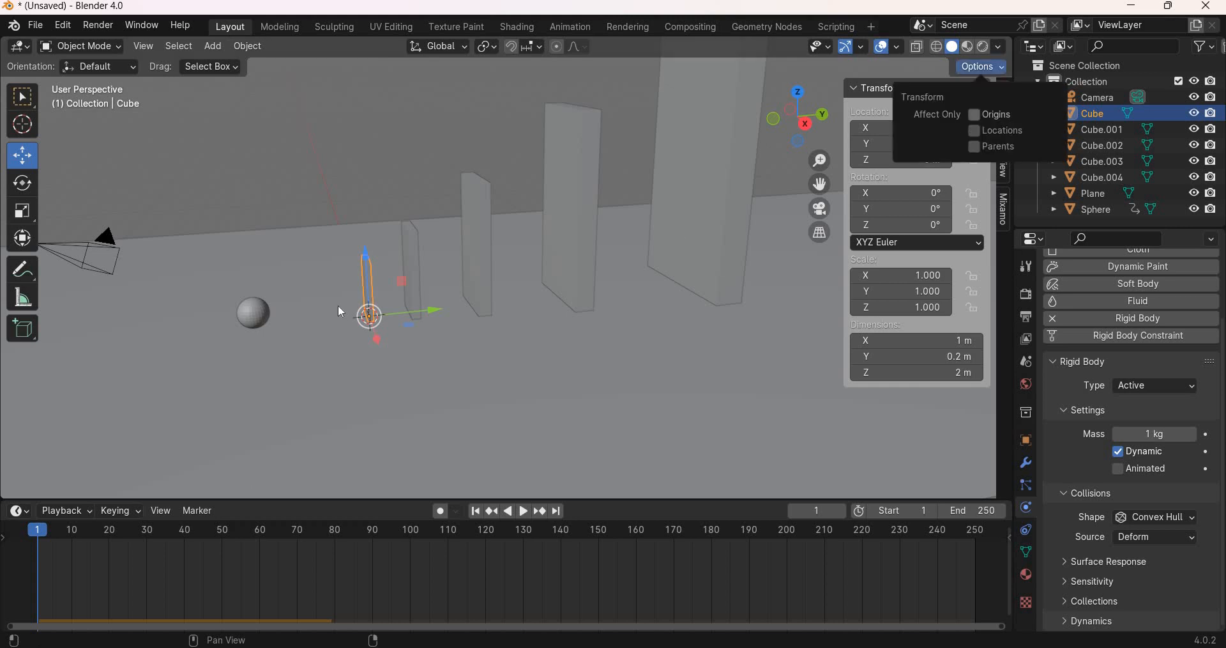
{"action": "left_click_drag", "start_coordinate": [368, 253], "coordinate": [623, 294]}
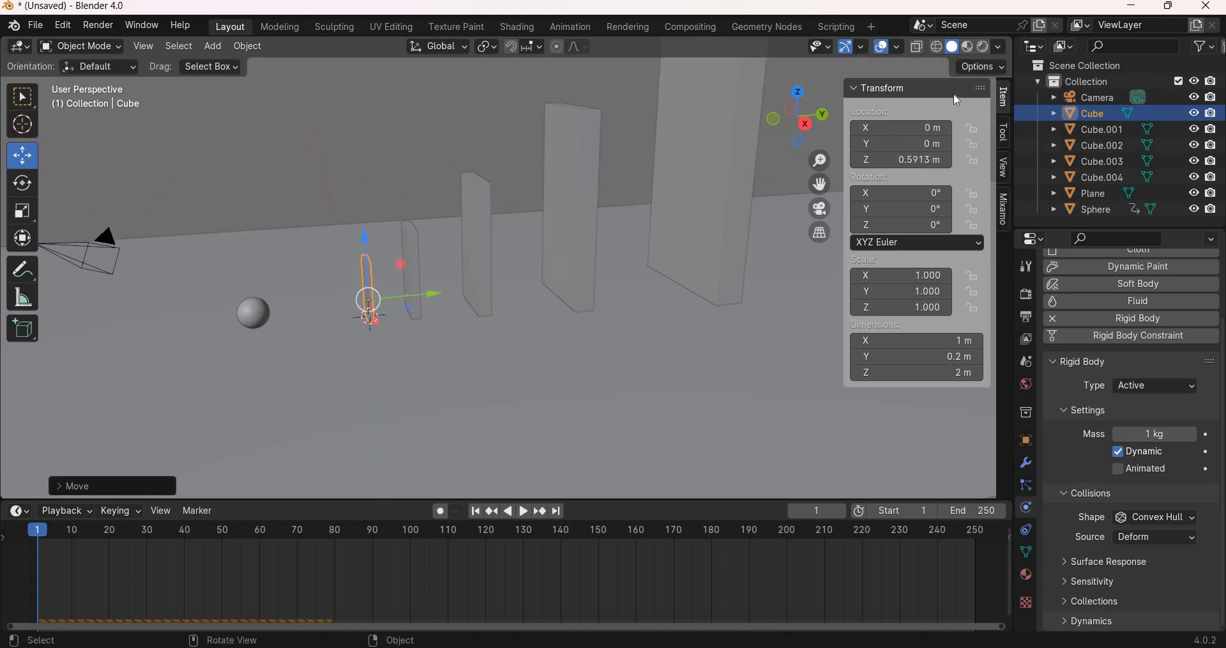
{"action": "left_click", "coordinate": [1000, 66]}
{"action": "left_click", "coordinate": [977, 115]}
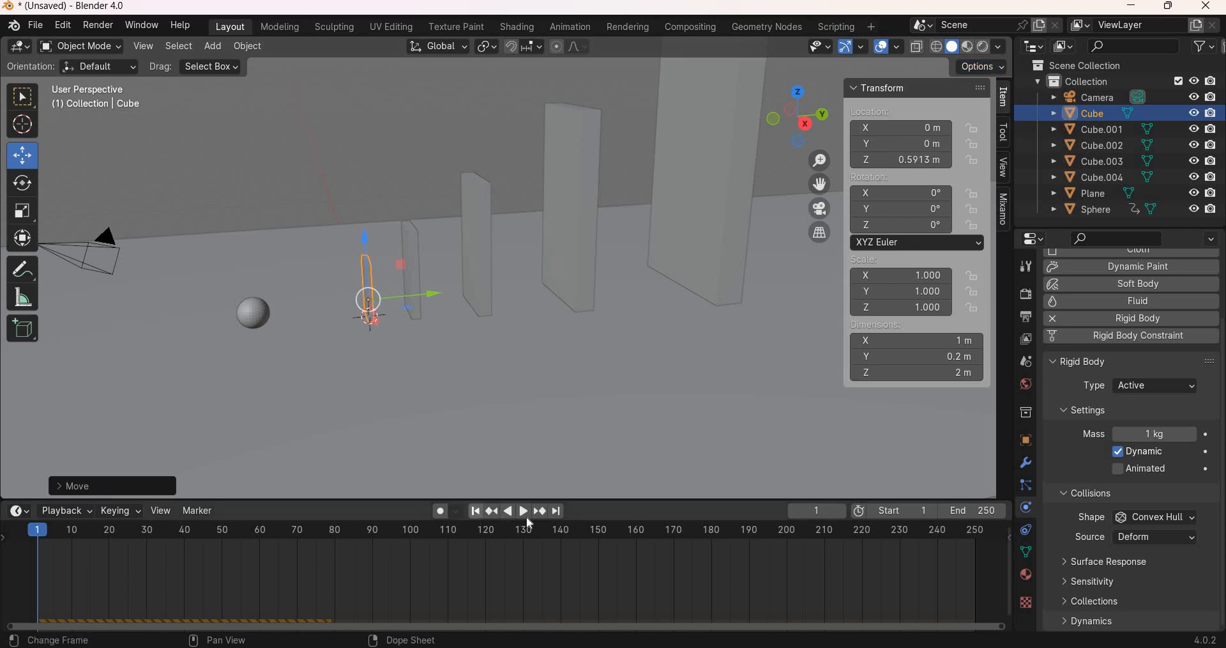
Step: Play the simulation to check how the smallest domino topples, and return to the first frame
{"action": "left_click", "coordinate": [525, 515]}
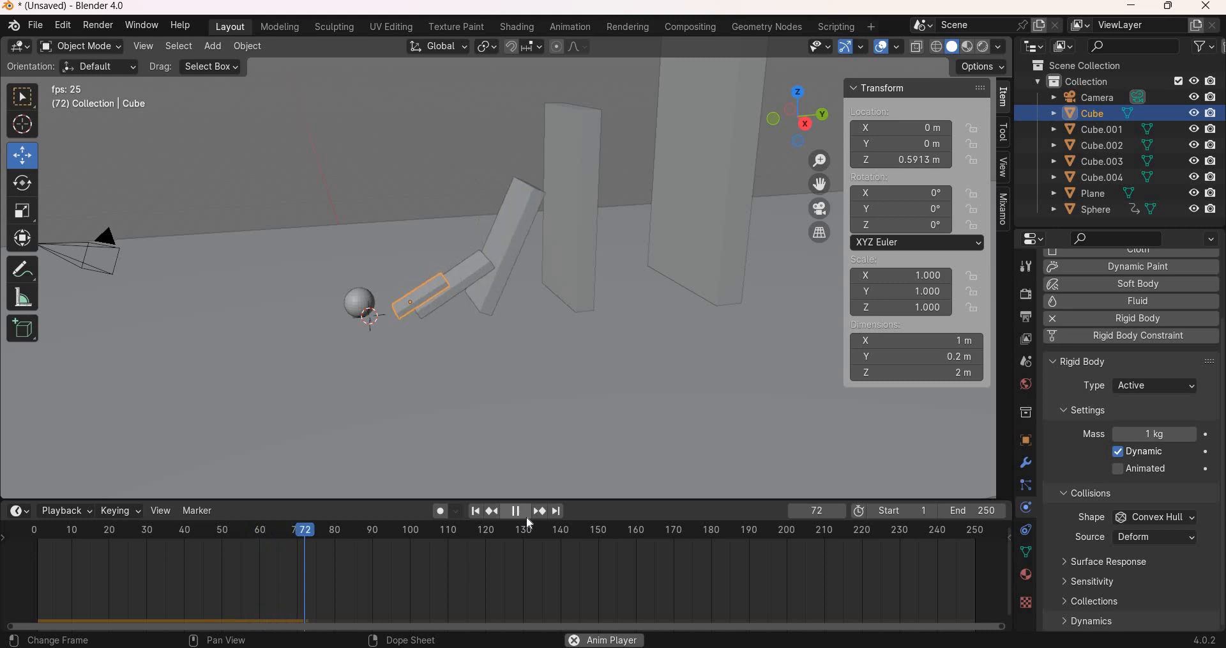
{"action": "left_click", "coordinate": [516, 511]}
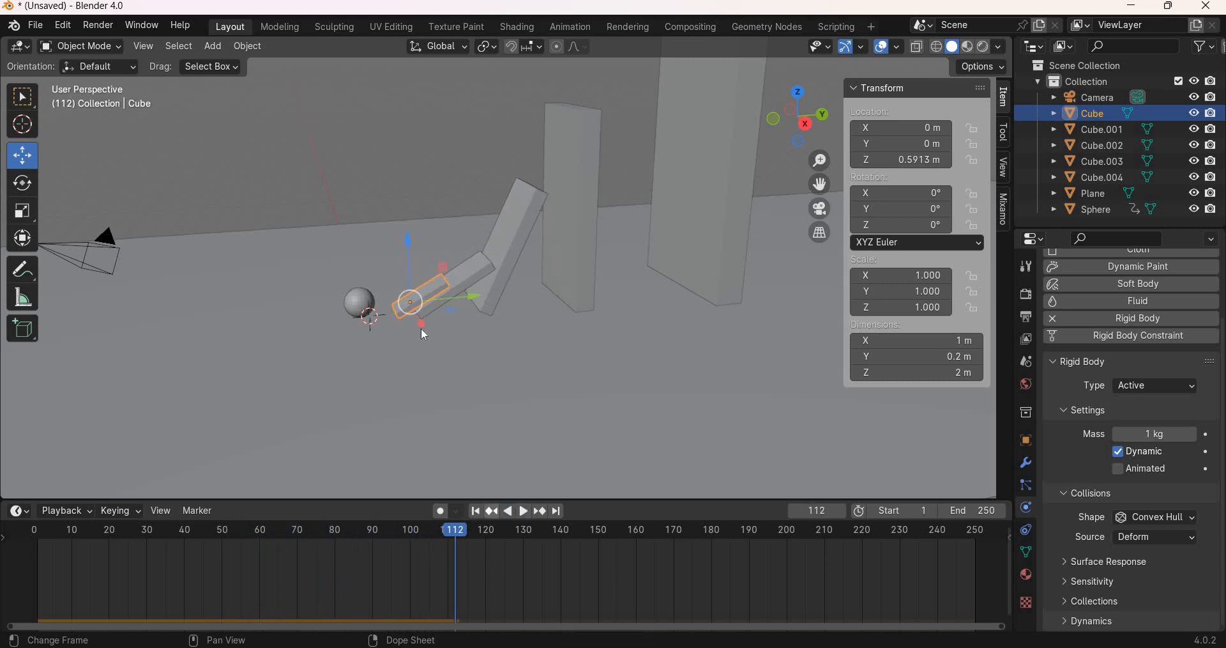
{"action": "left_click", "coordinate": [475, 510]}
Step: Select the four larger dominoes and set their origins to the centre of their geometry
{"action": "left_click", "coordinate": [415, 261]}
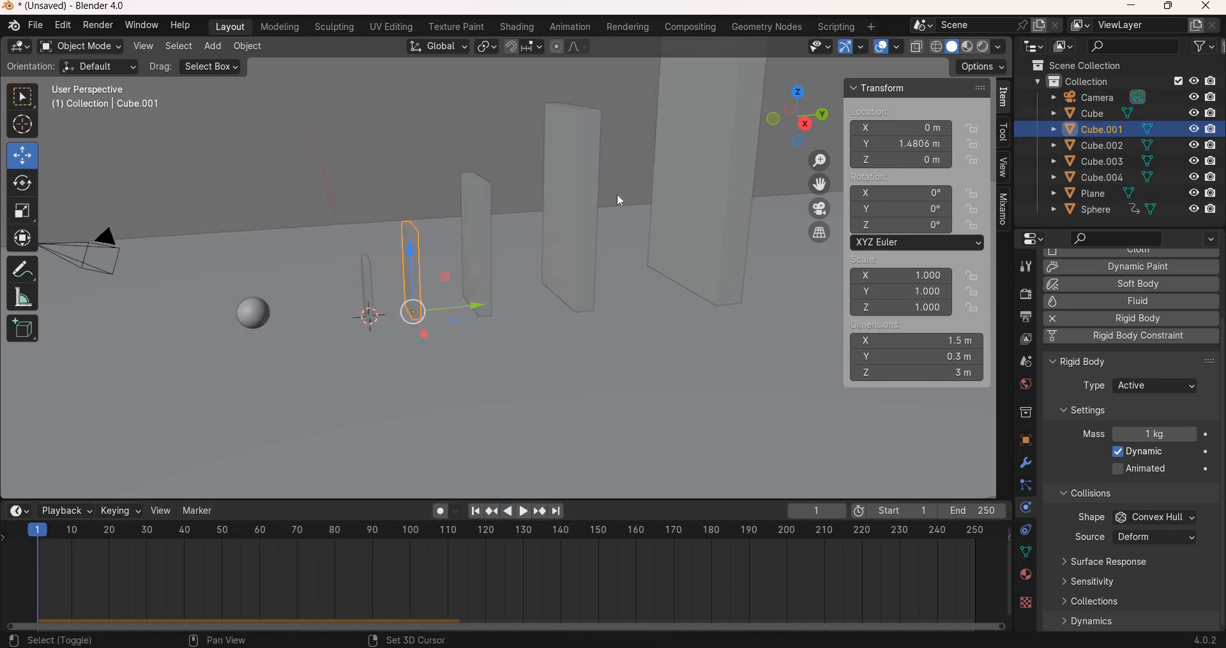
{"action": "left_click", "coordinate": [478, 243], "text": "shift"}
{"action": "left_click", "coordinate": [572, 211], "text": "shift"}
{"action": "left_click", "coordinate": [696, 210], "text": "shift"}
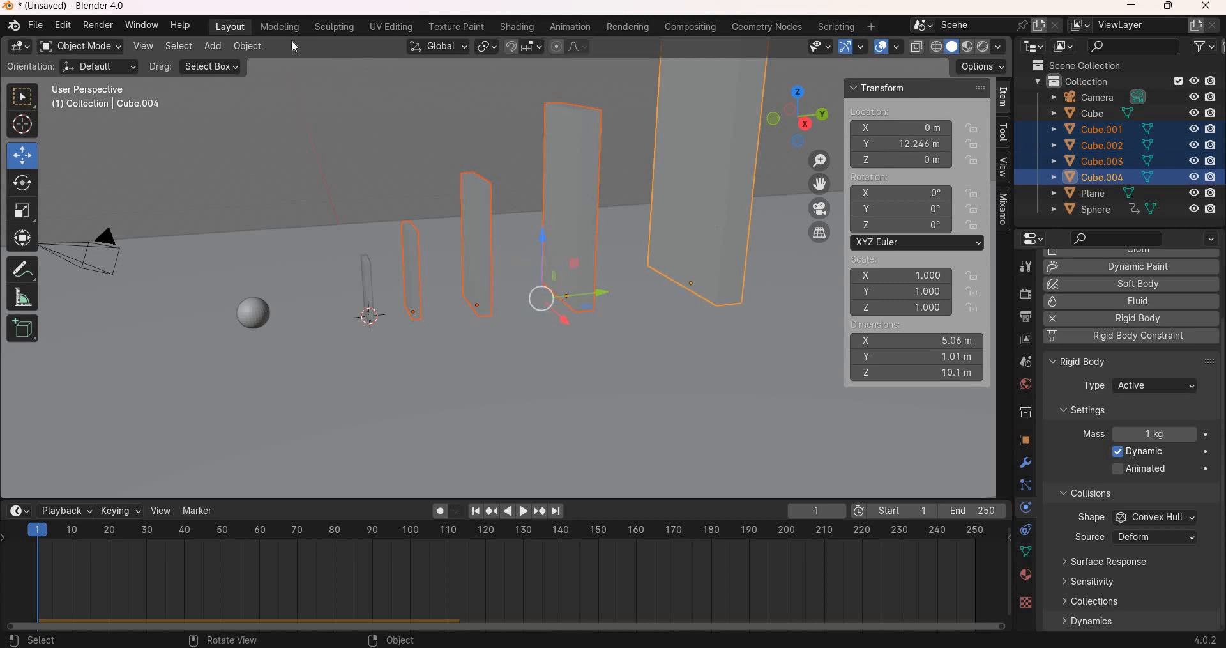
{"action": "left_click", "coordinate": [248, 46]}
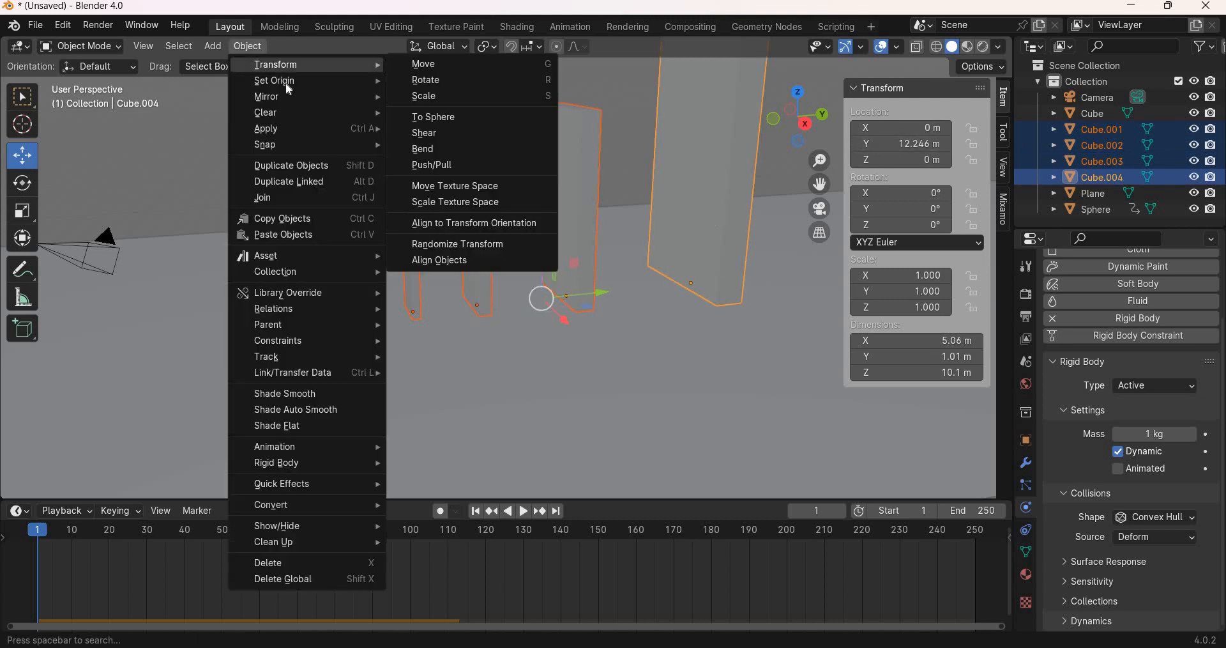
{"action": "mouse_move", "coordinate": [292, 81]}
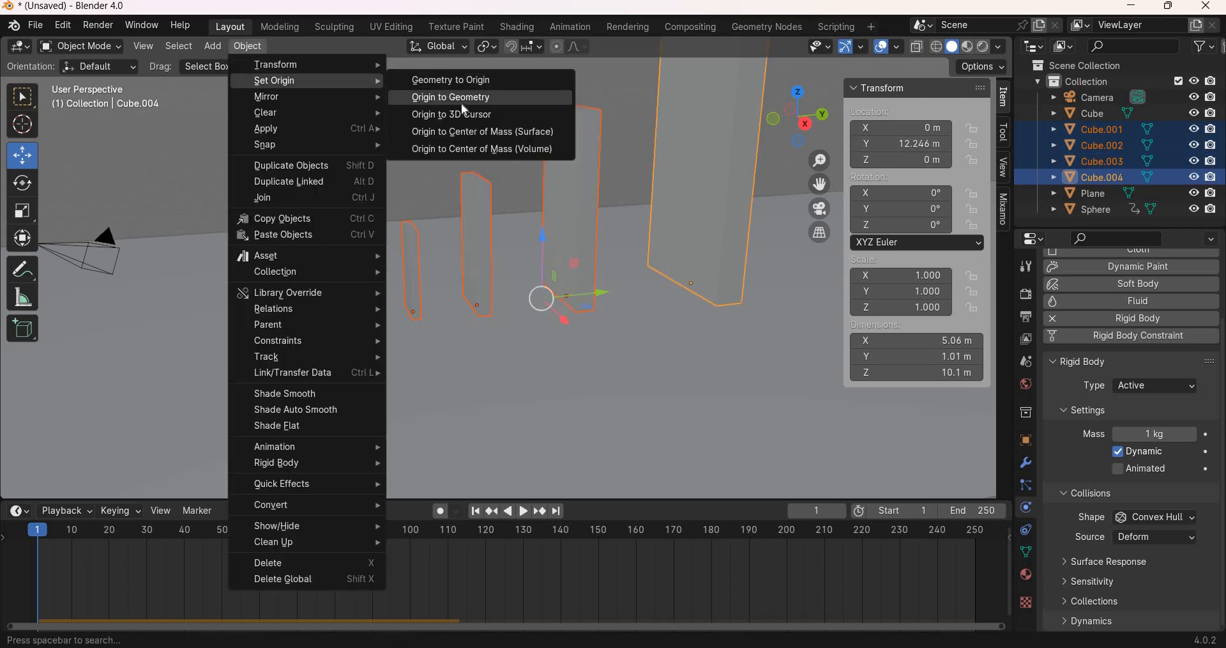
{"action": "key", "text": "Return"}
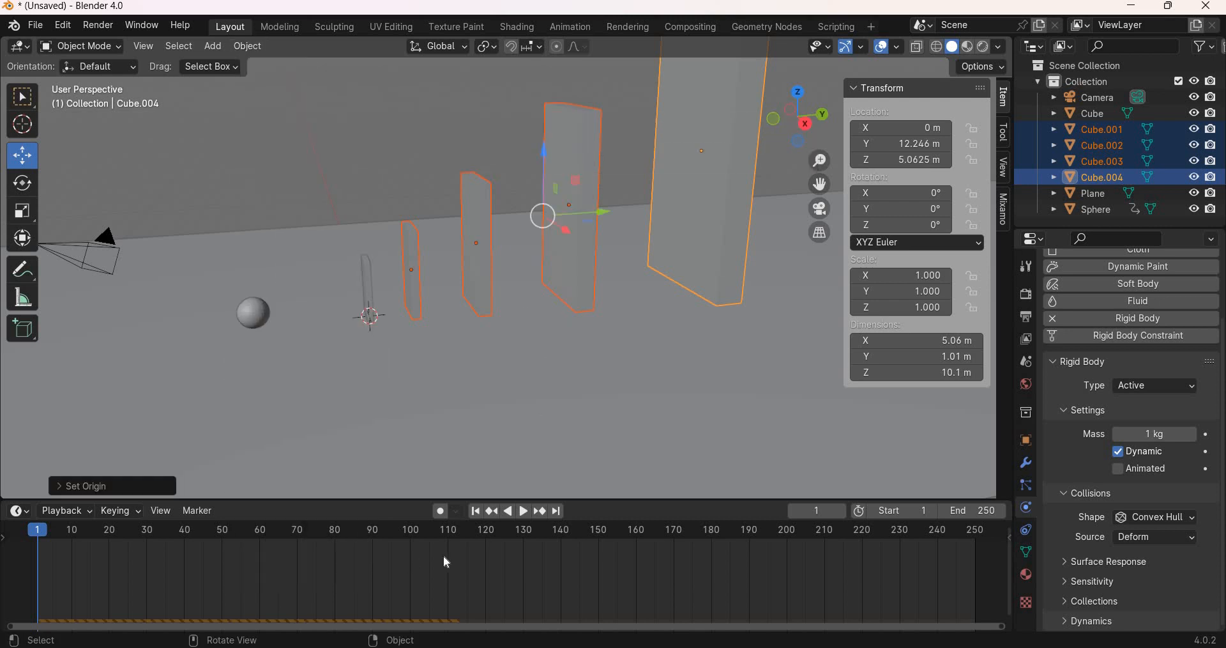
Step: Play the simulation to check the whole domino row falling, and rewind to frame 1
{"action": "left_click", "coordinate": [524, 512]}
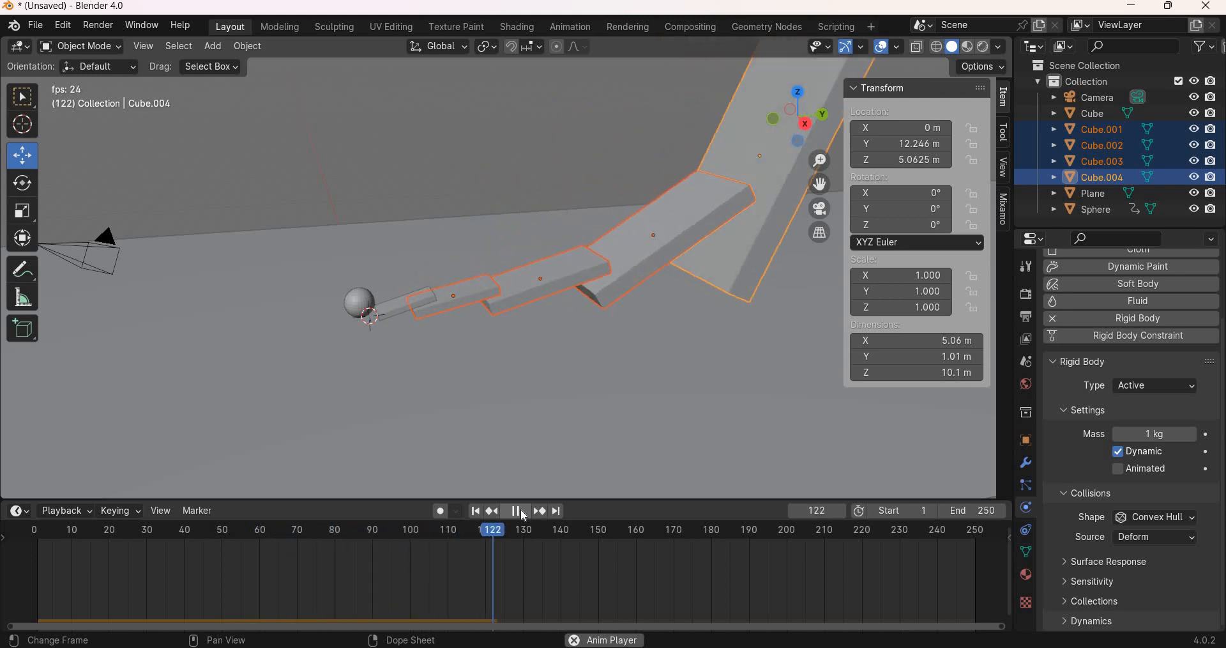
{"action": "key", "text": "space"}
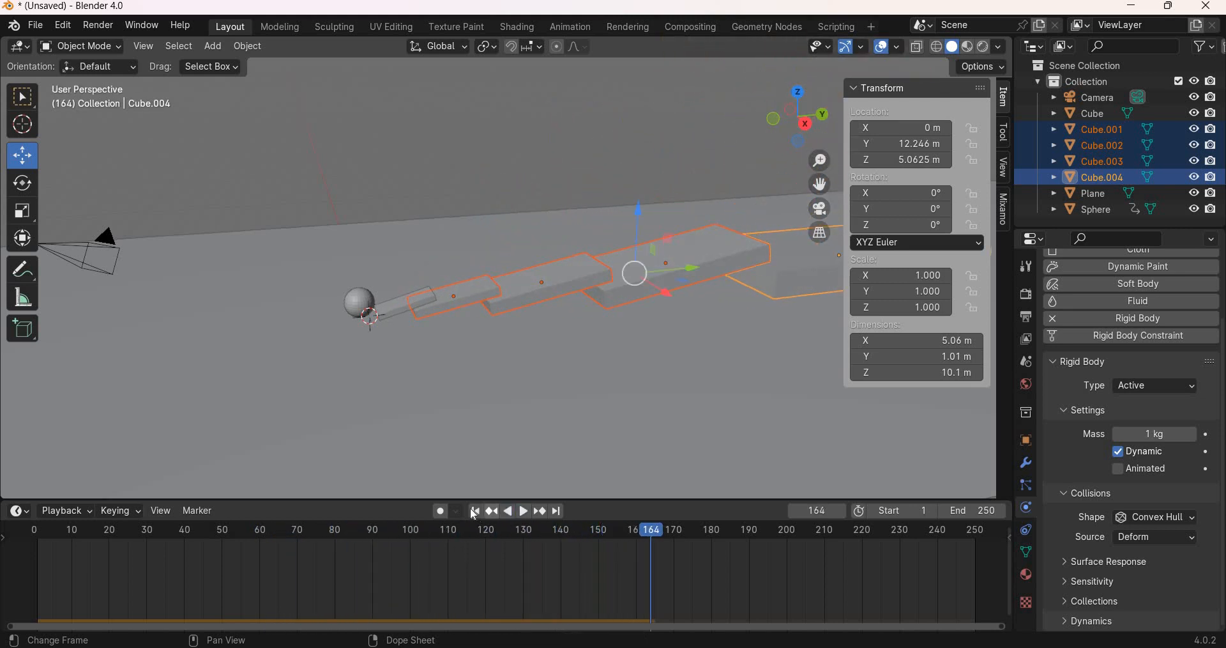
{"action": "left_click", "coordinate": [475, 511]}
Step: Assign an Environment Texture to the World background color
{"action": "scroll", "coordinate": [486, 367], "scroll_direction": "down", "scroll_amount": 6}
{"action": "middle_click_drag", "start_coordinate": [507, 383], "coordinate": [1116, 345]}
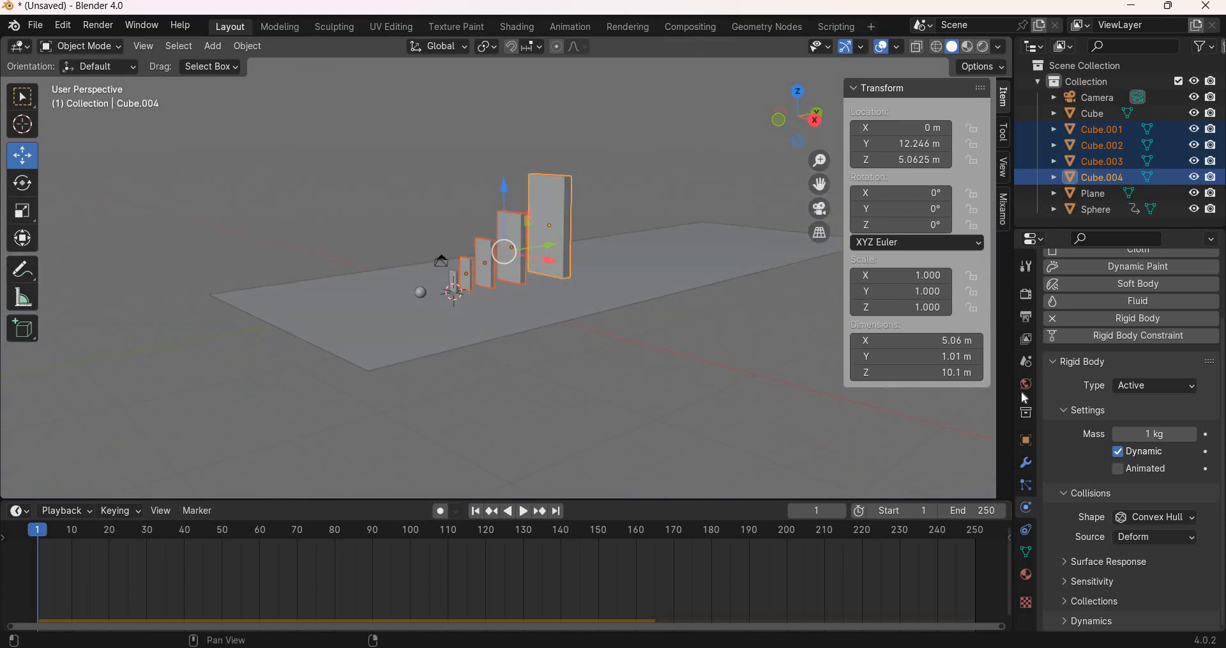
{"action": "scroll", "coordinate": [762, 438], "scroll_direction": "up", "scroll_amount": 2}
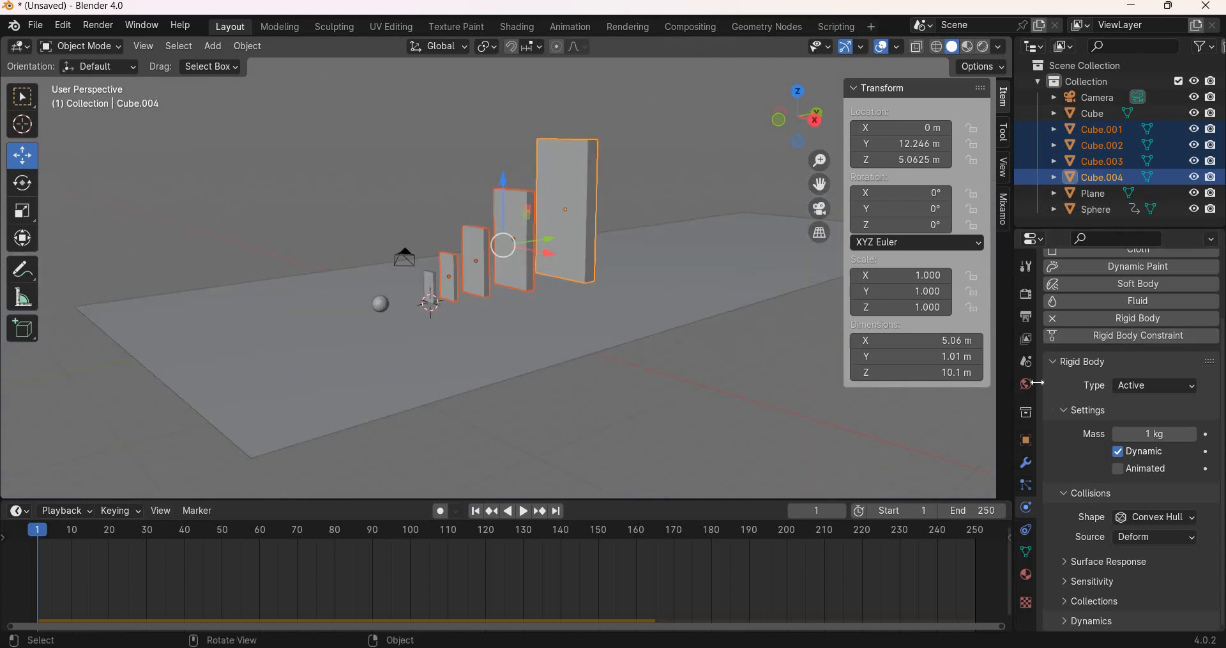
{"action": "left_click", "coordinate": [1025, 386]}
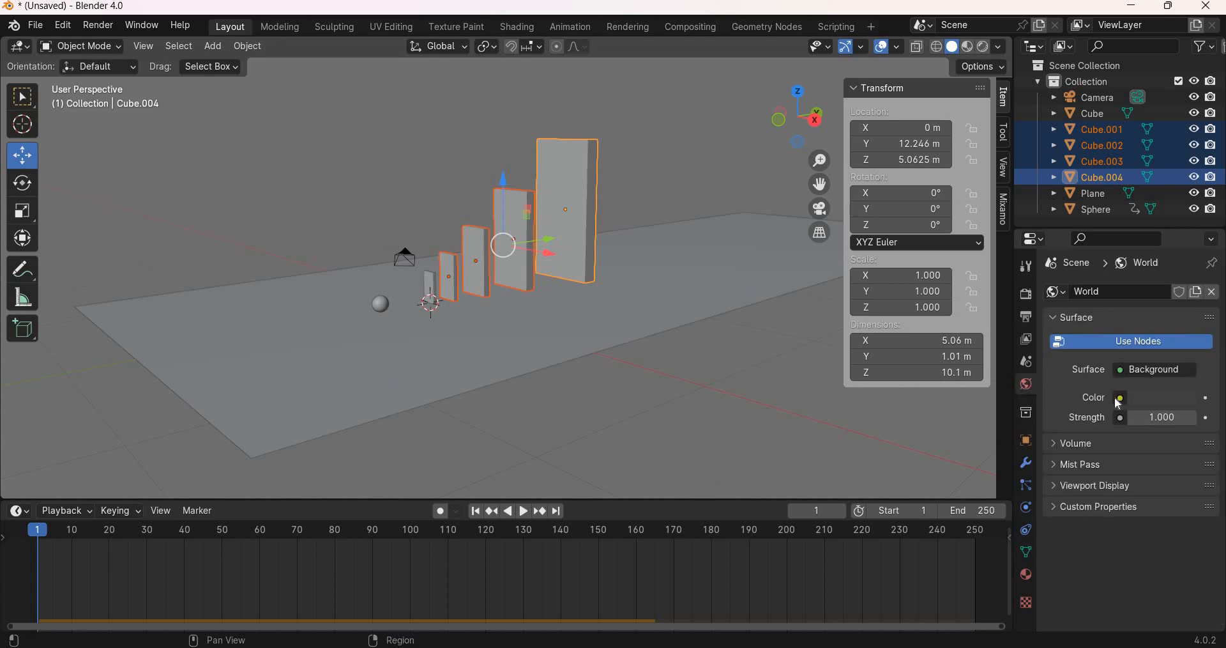
{"action": "left_click", "coordinate": [1121, 397]}
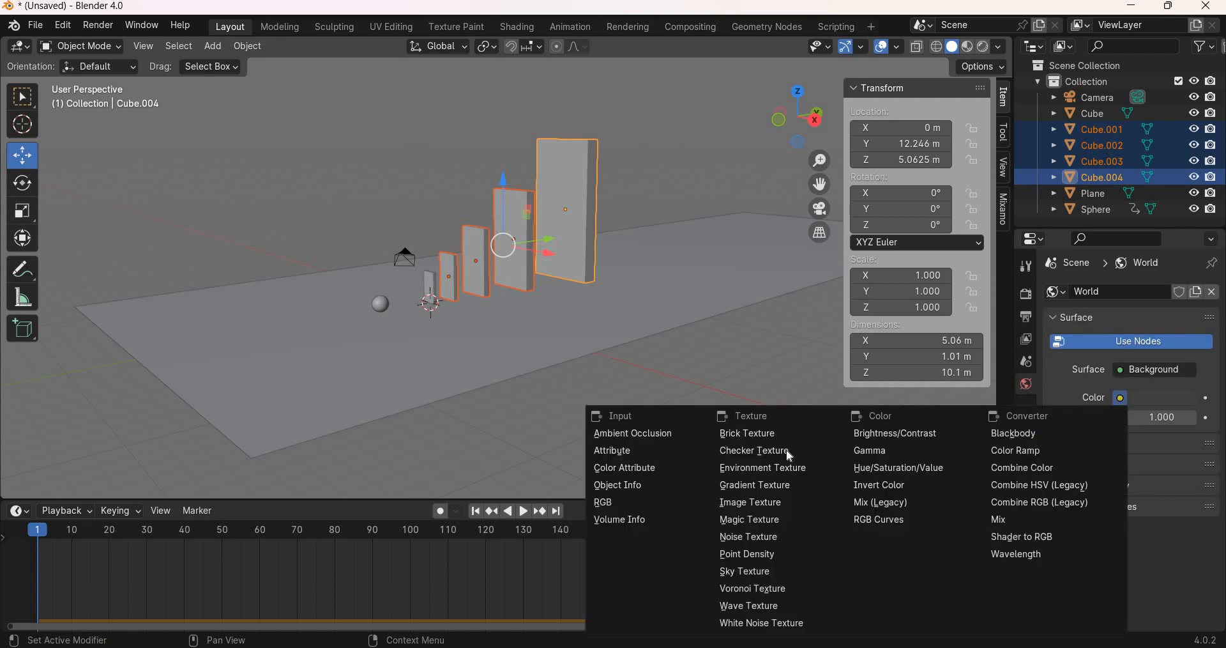
{"action": "left_click", "coordinate": [760, 503]}
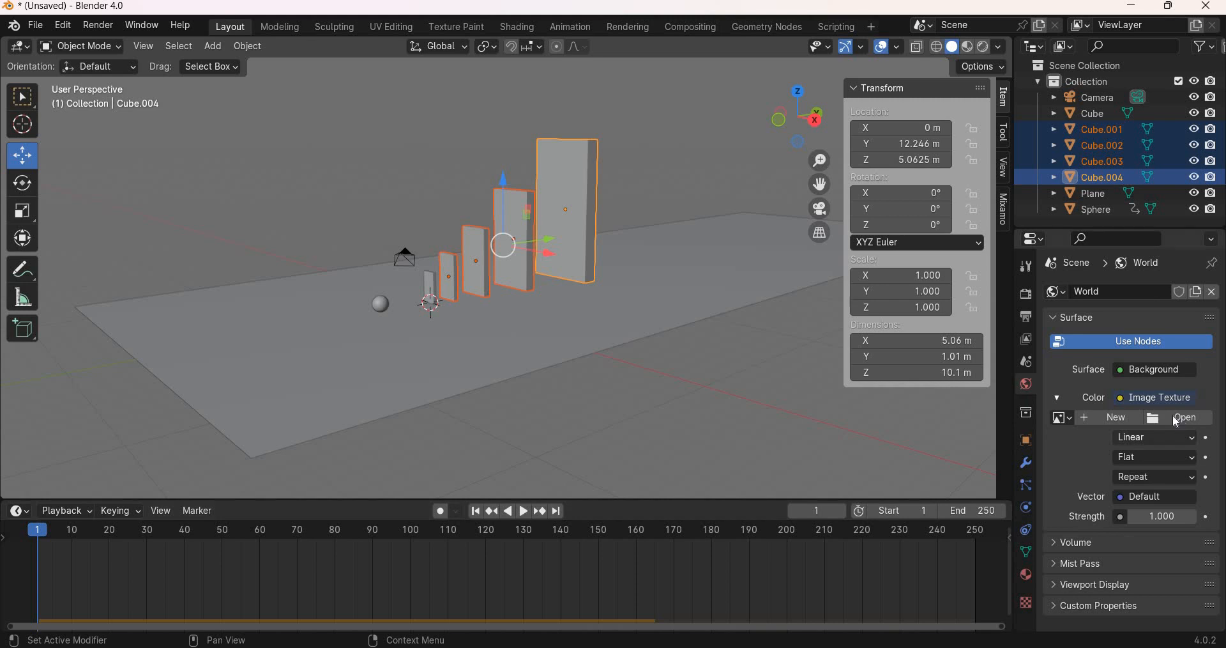
{"action": "left_click", "coordinate": [1121, 397]}
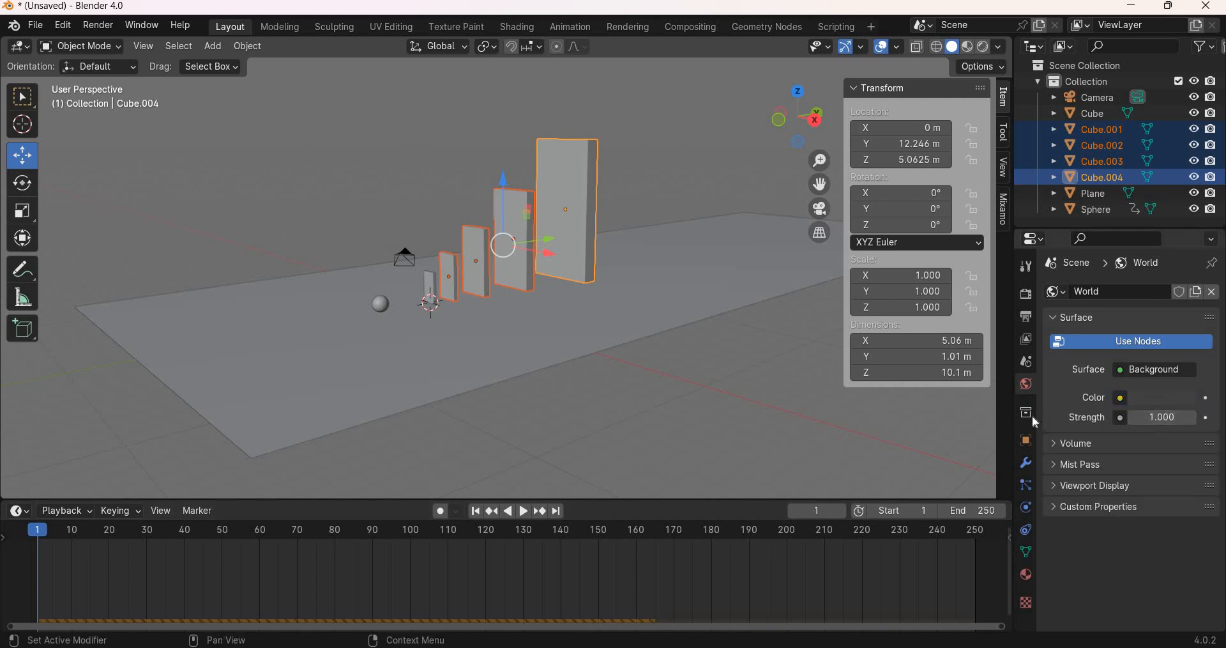
{"action": "left_click", "coordinate": [801, 476]}
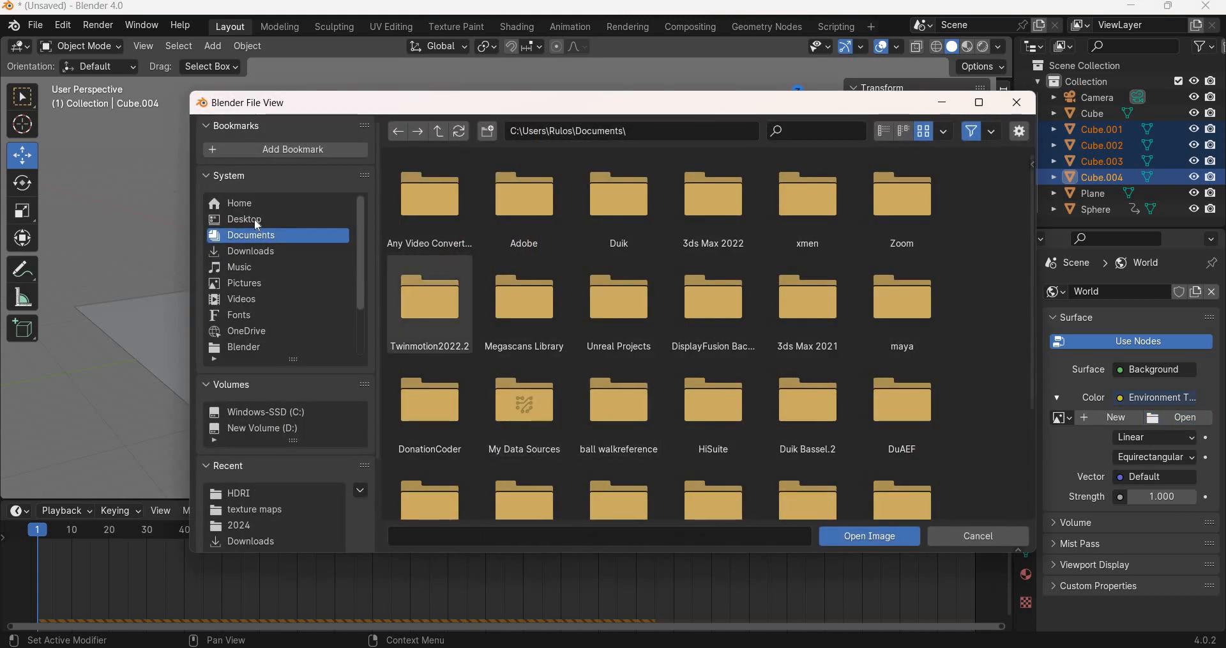
Step: Load the potsdamer_platz HDR image from D:\3D Assets\HDRI as the environment texture and show the viewport in Rendered shading
{"action": "left_click", "coordinate": [254, 219]}
{"action": "left_click", "coordinate": [434, 200]}
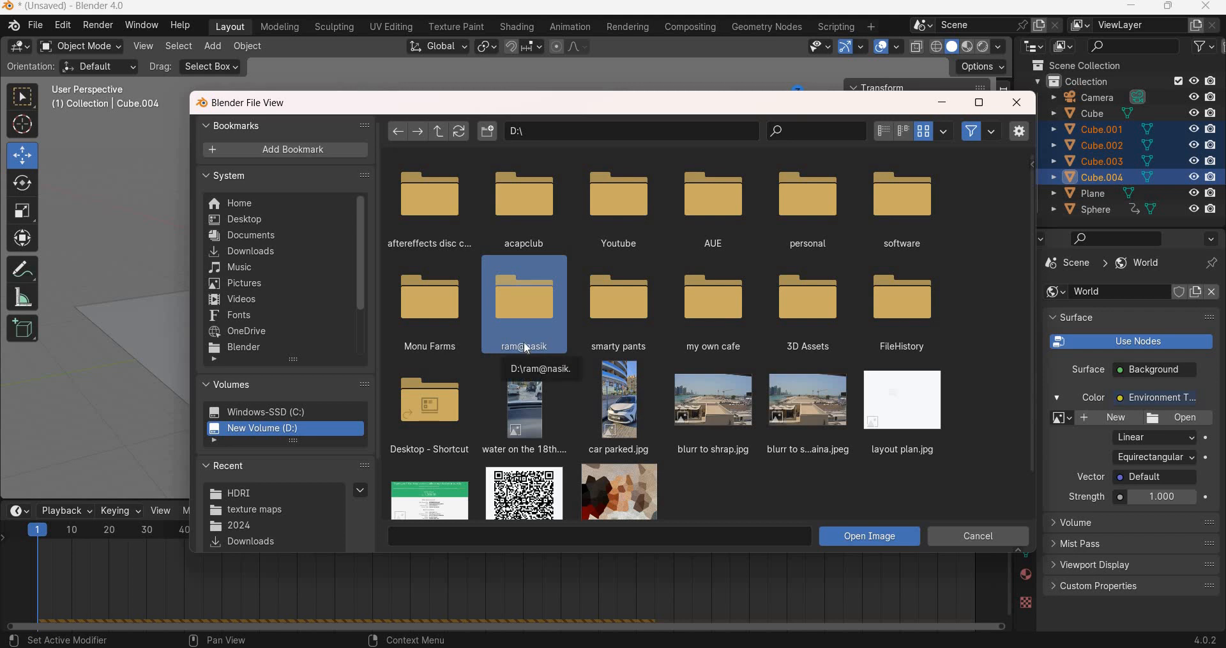
{"action": "double_click", "coordinate": [817, 316]}
{"action": "left_click", "coordinate": [647, 202]}
{"action": "double_click", "coordinate": [647, 201]}
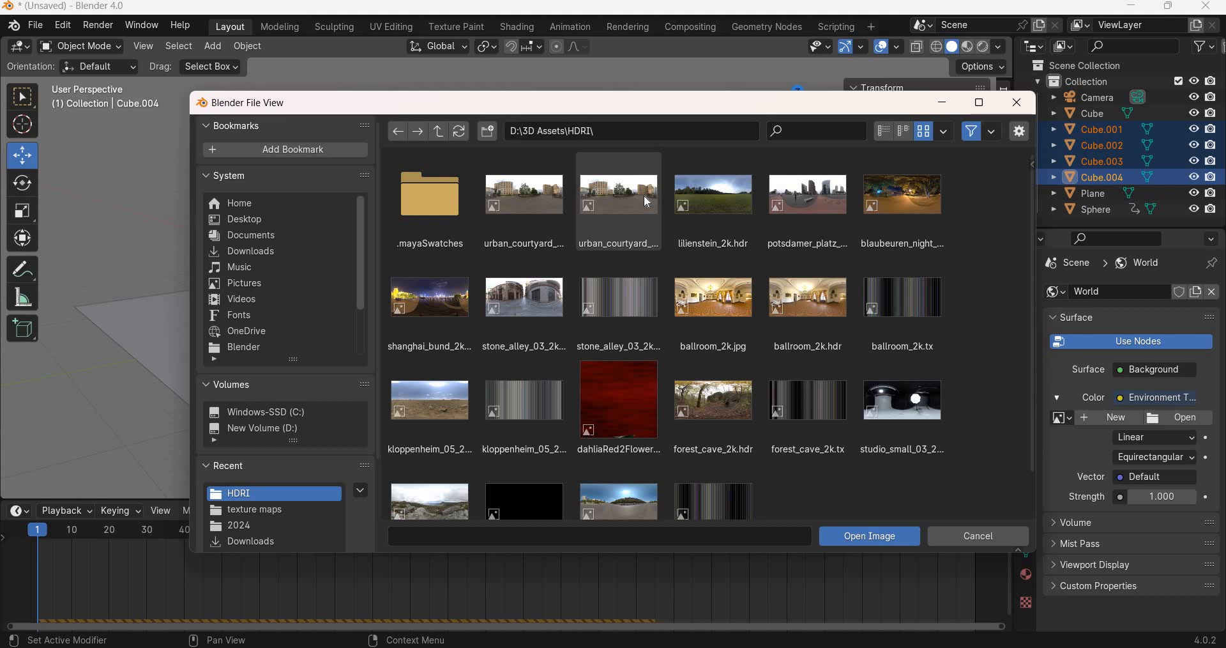
{"action": "scroll", "coordinate": [646, 201], "scroll_direction": "down", "scroll_amount": 1}
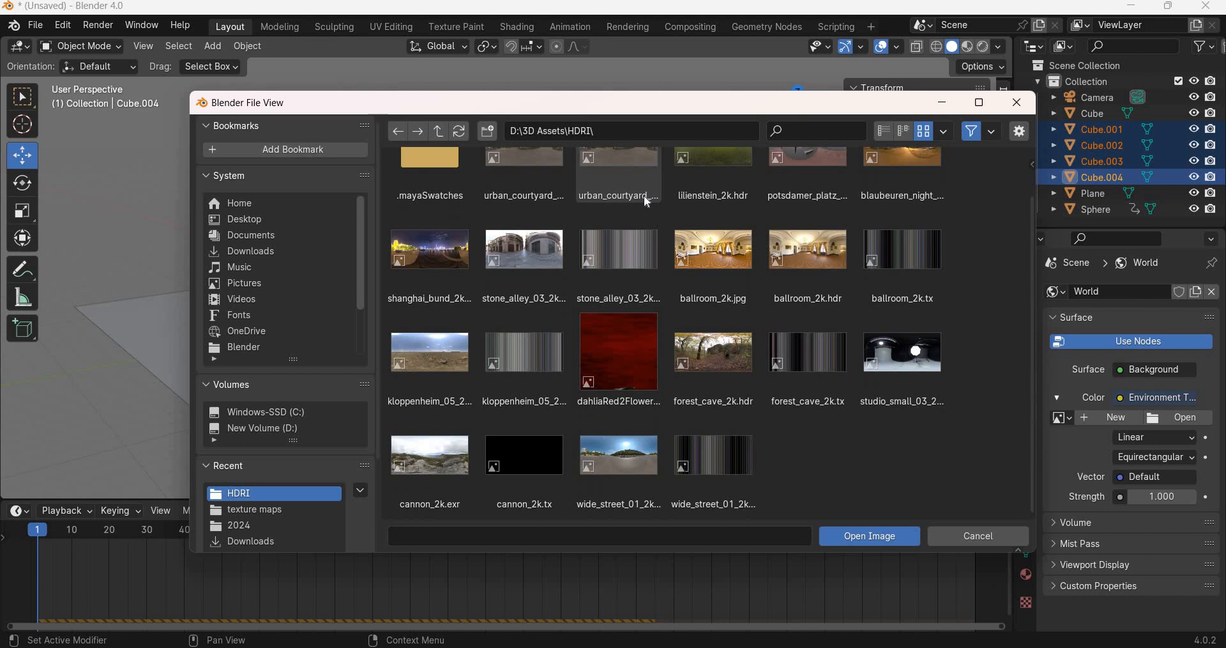
{"action": "scroll", "coordinate": [644, 194], "scroll_direction": "up", "scroll_amount": 1}
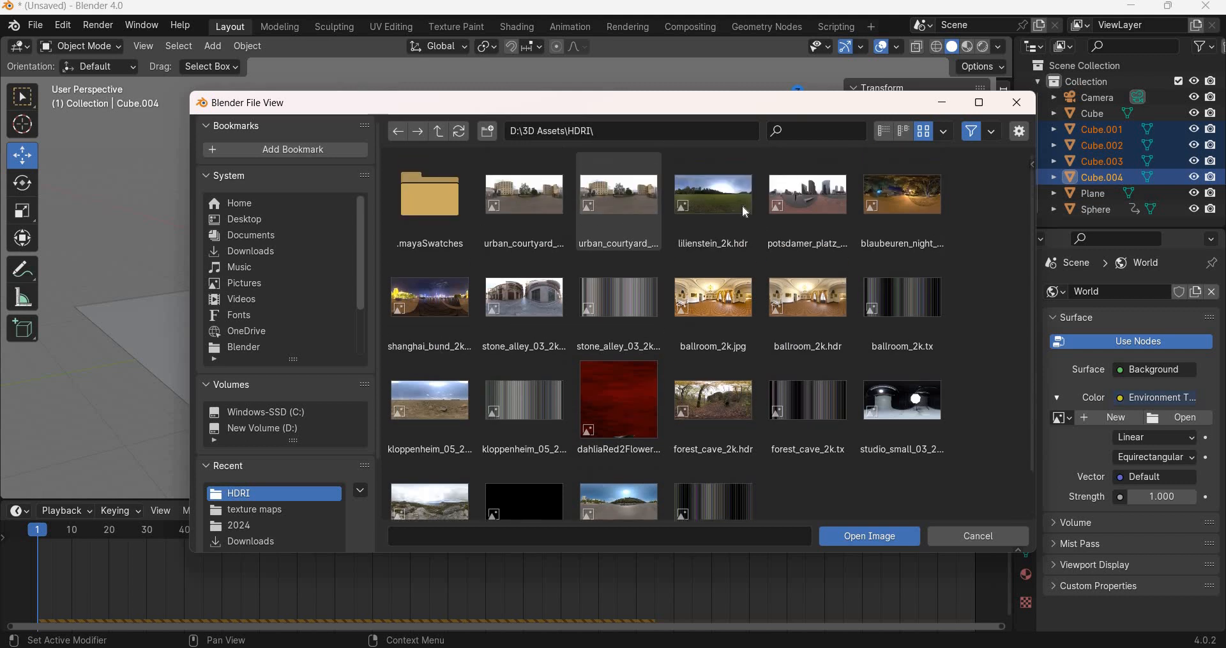
{"action": "double_click", "coordinate": [835, 207]}
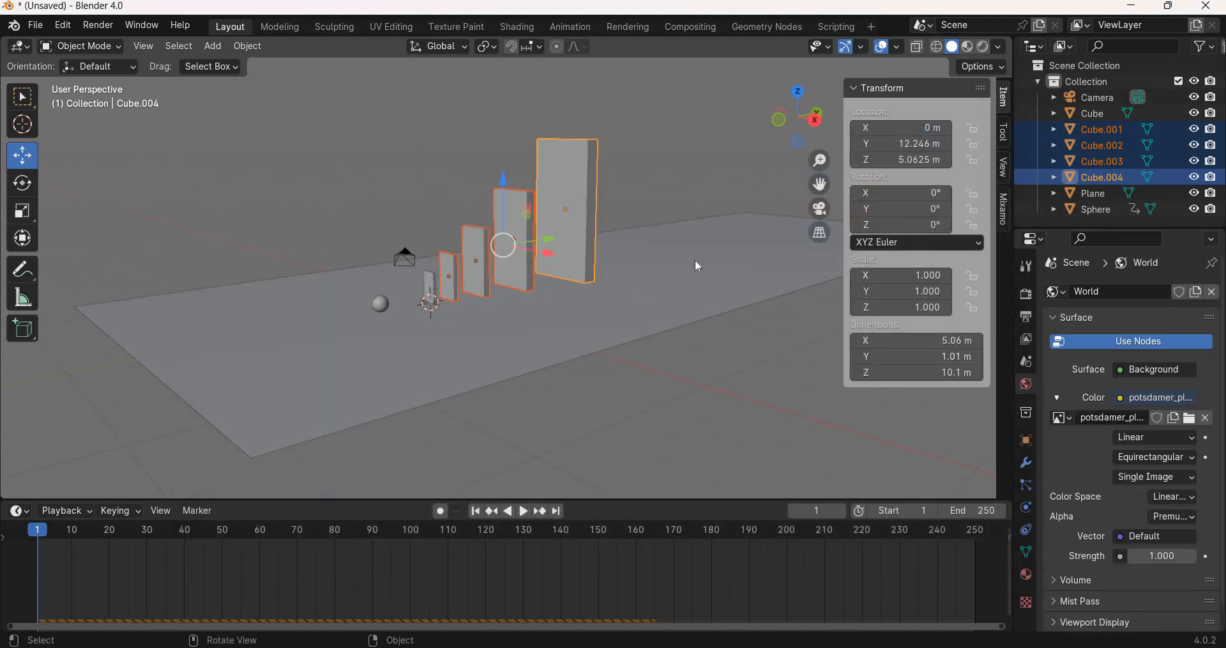
{"action": "left_click", "coordinate": [968, 47]}
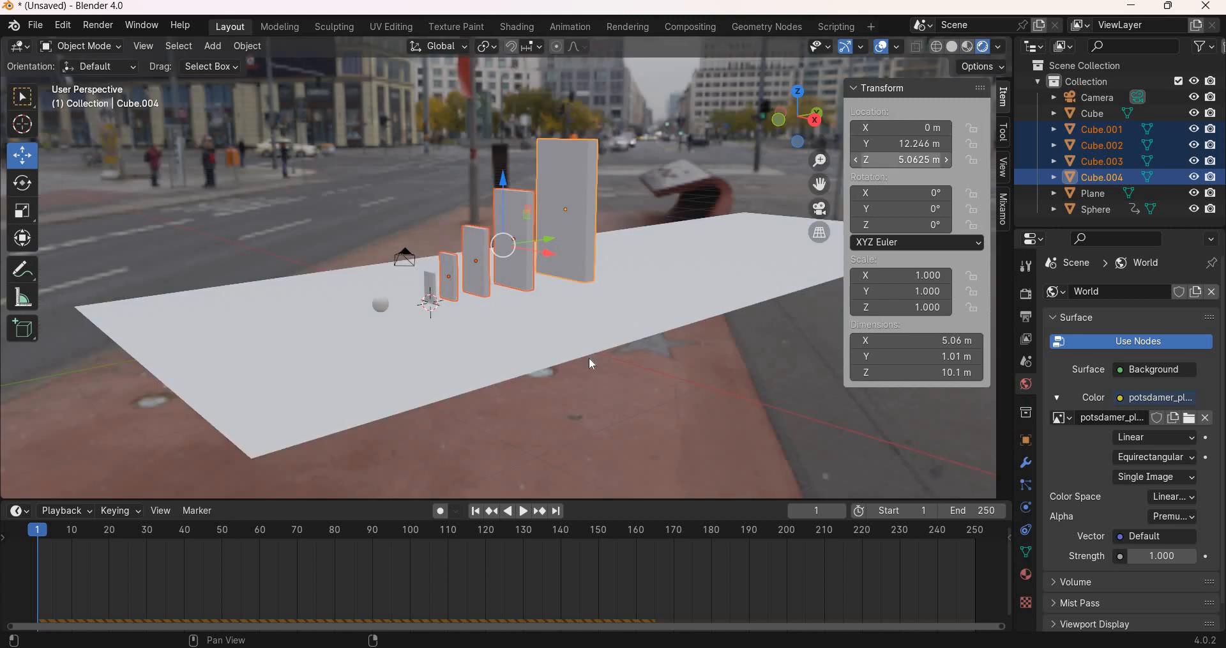
{"action": "middle_click_drag", "start_coordinate": [535, 423], "coordinate": [366, 11]}
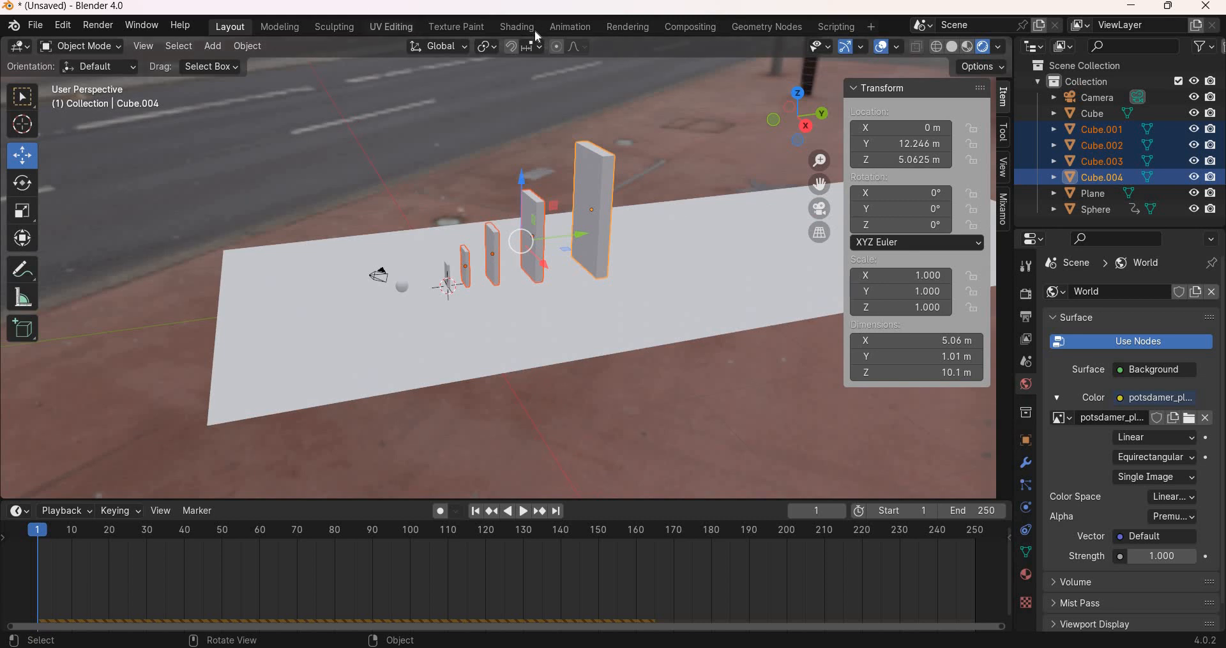
Step: In the Shading workspace's World node tree, add Texture Coordinate and Mapping nodes to the potsdamer_platz_2k.hdr texture
{"action": "left_click", "coordinate": [518, 26]}
{"action": "left_click", "coordinate": [288, 388]}
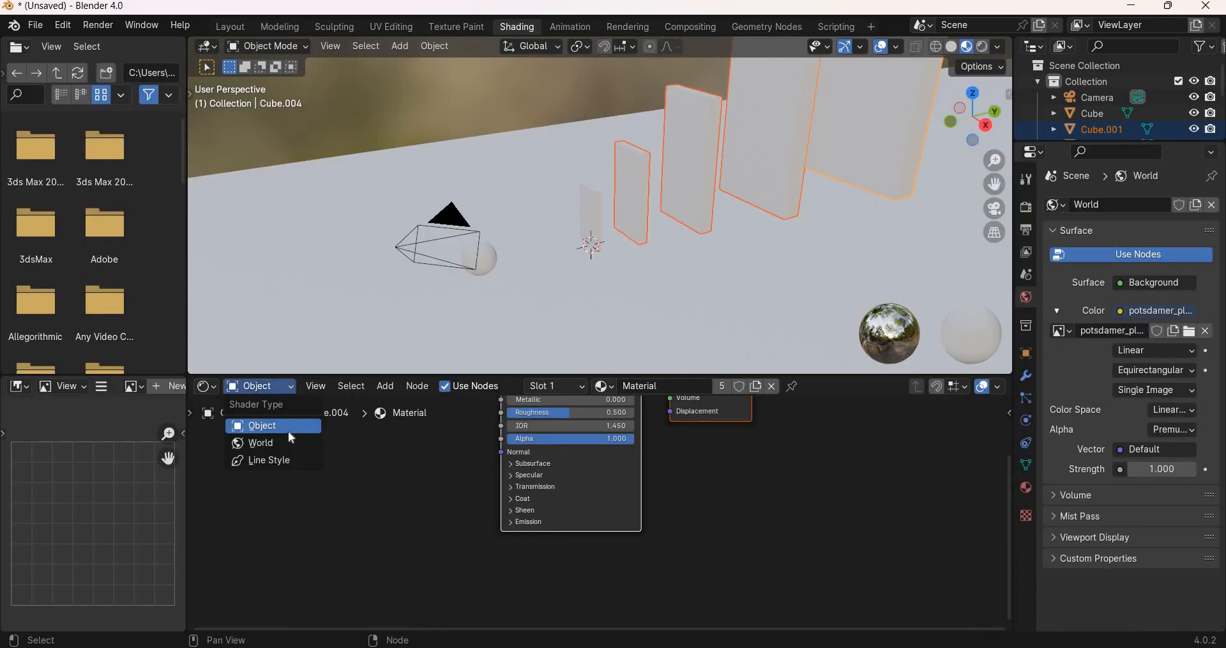
{"action": "middle_click_drag", "start_coordinate": [555, 476], "coordinate": [647, 592], "text": "shift"}
{"action": "left_click", "coordinate": [506, 490]}
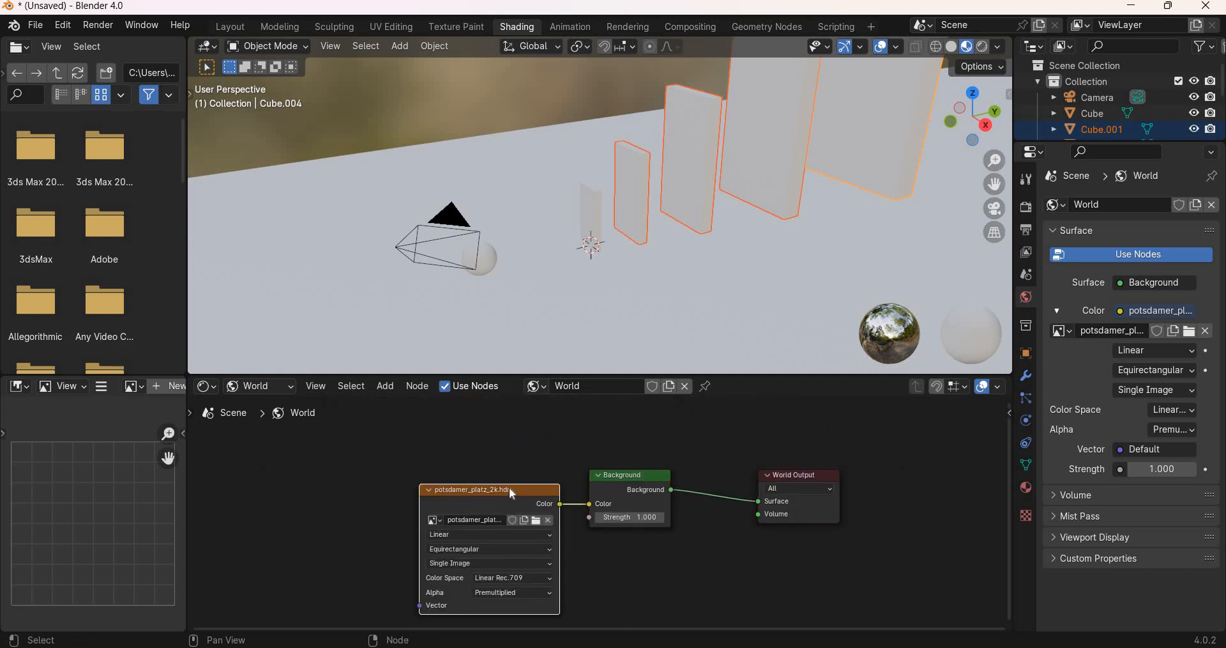
{"action": "key", "text": "ctrl+t"}
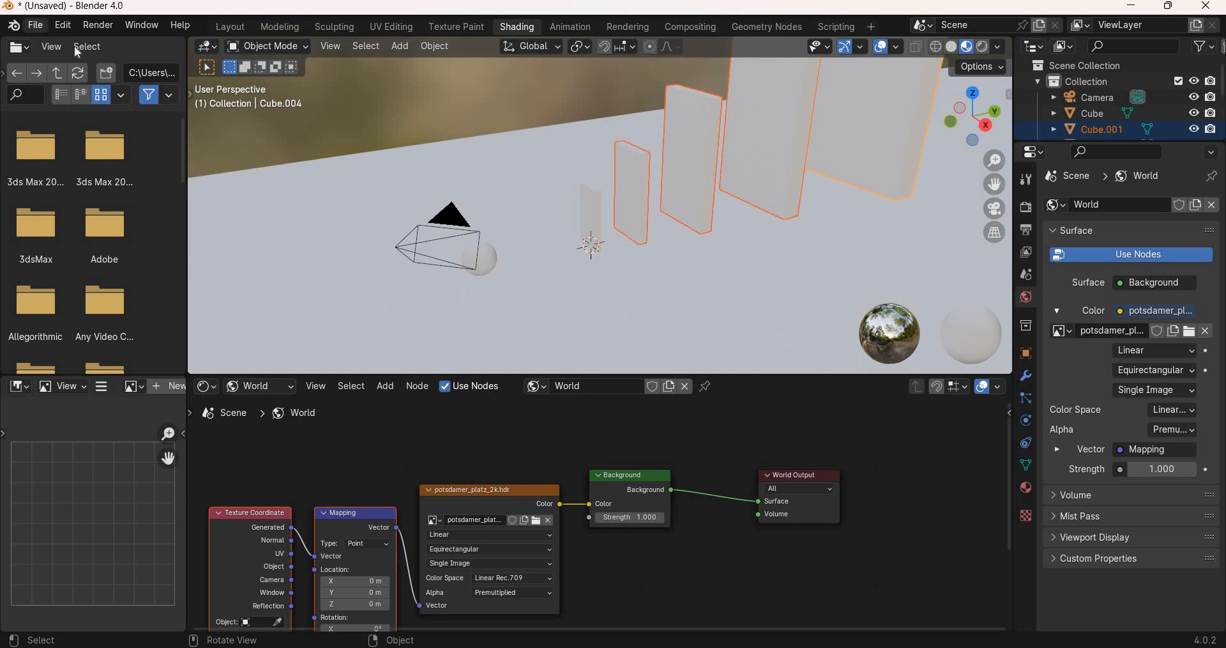
Step: Filter the add-ons in Preferences by "node" and check whether Node Wrangler is enabled
{"action": "left_click", "coordinate": [63, 25]}
{"action": "left_click", "coordinate": [121, 229]}
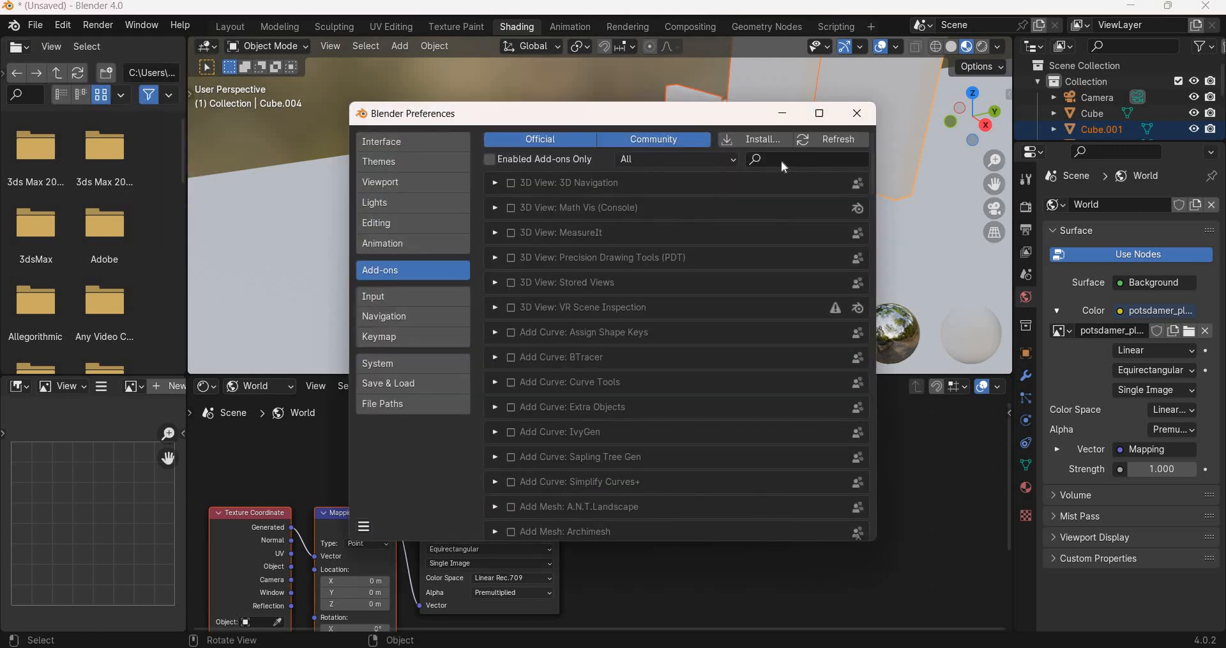
{"action": "left_click", "coordinate": [788, 159]}
{"action": "type", "text": "node"}
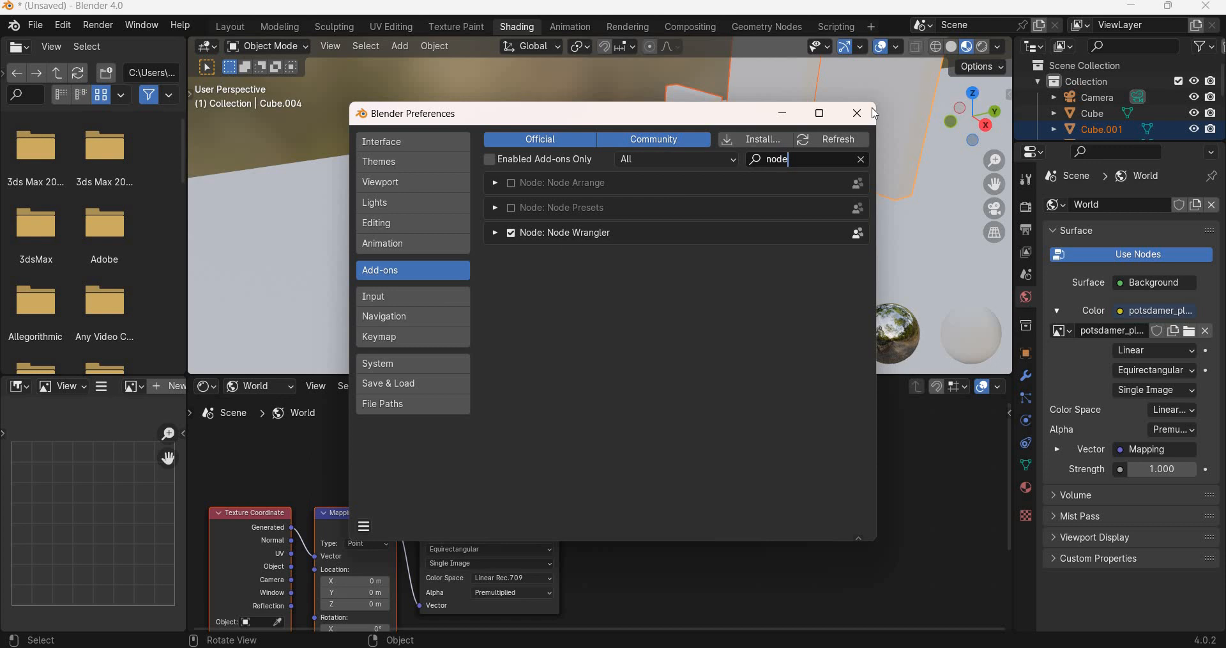
{"action": "left_click", "coordinate": [632, 538]}
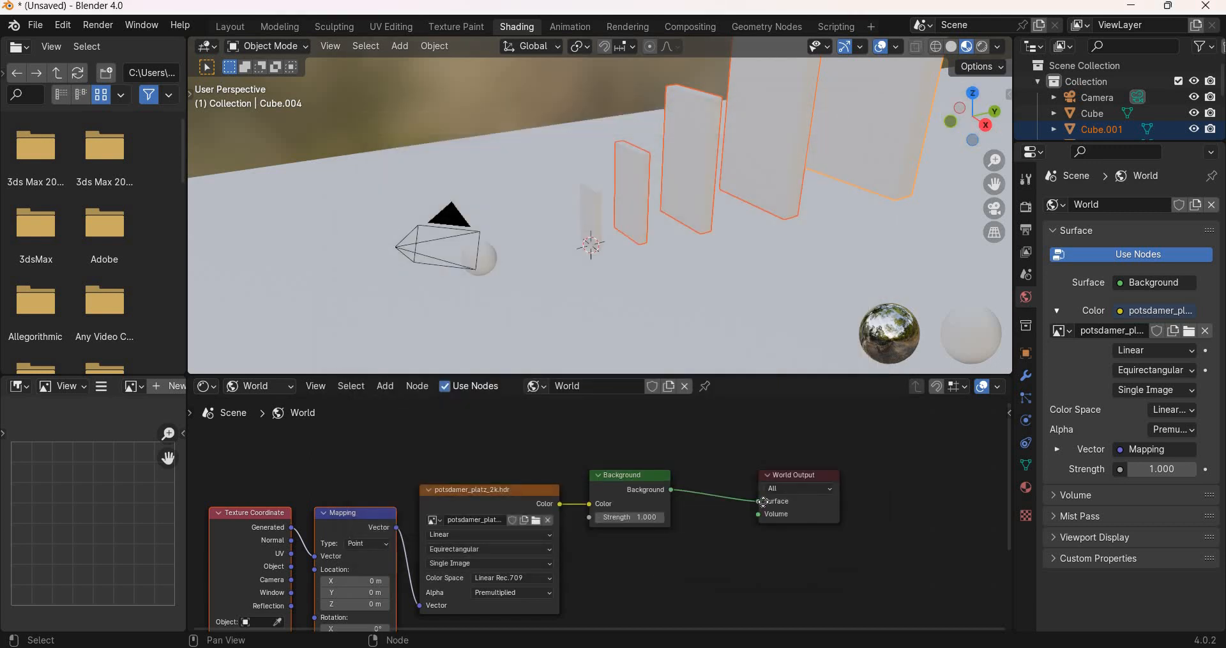
Step: Spread out the World node tree by moving the Texture Coordinate and Mapping nodes away from the environment texture
{"action": "middle_click_drag", "start_coordinate": [361, 520], "coordinate": [541, 456]}
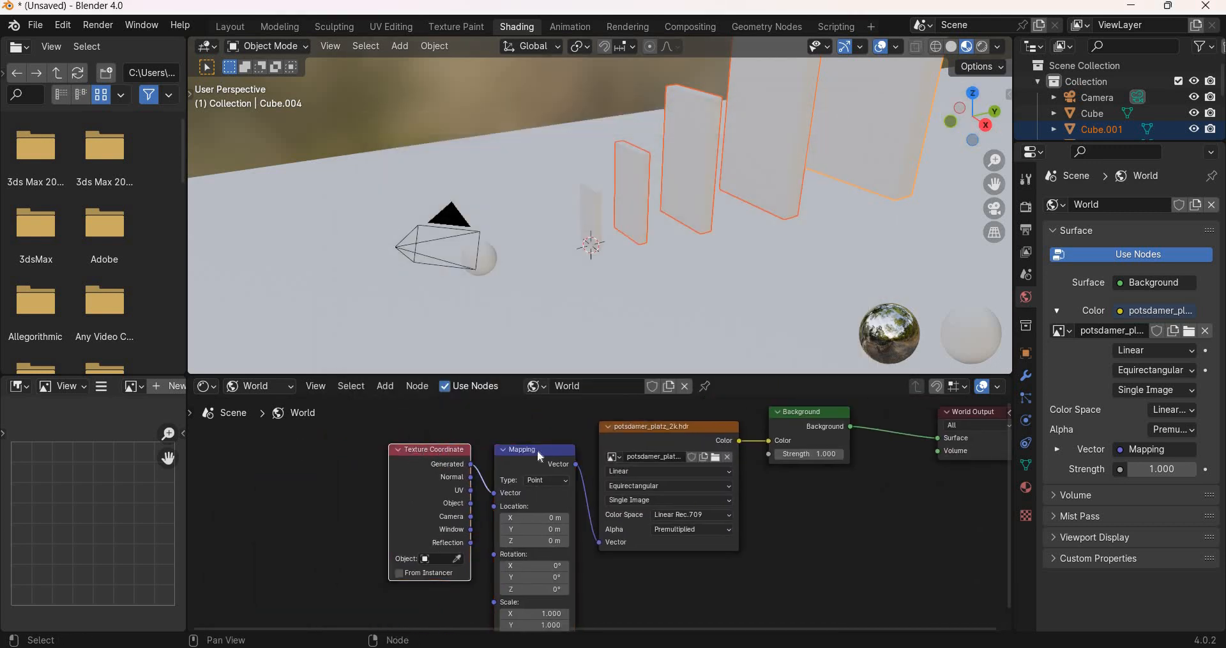
{"action": "left_click_drag", "start_coordinate": [434, 449], "coordinate": [296, 444]}
{"action": "left_click_drag", "start_coordinate": [536, 450], "coordinate": [461, 440]}
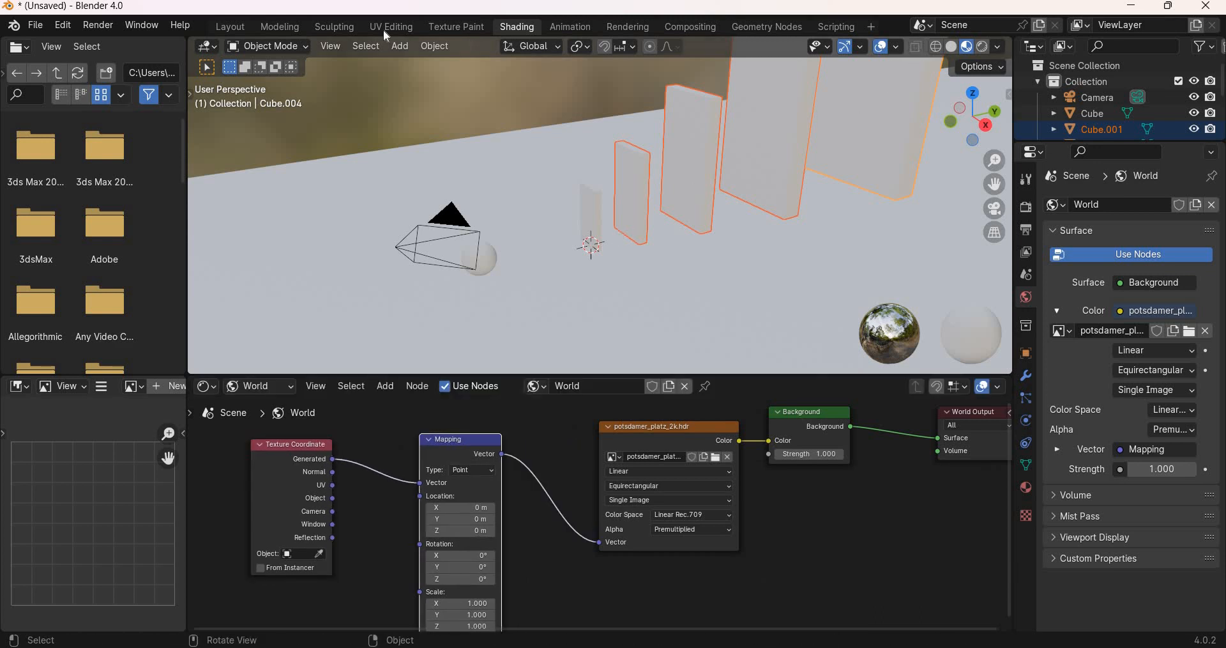
Step: Show the Shading workspace viewport in Rendered shading and rotate the HDRI by setting the Mapping node's Z rotation to about 37.6°
{"action": "left_click", "coordinate": [230, 27]}
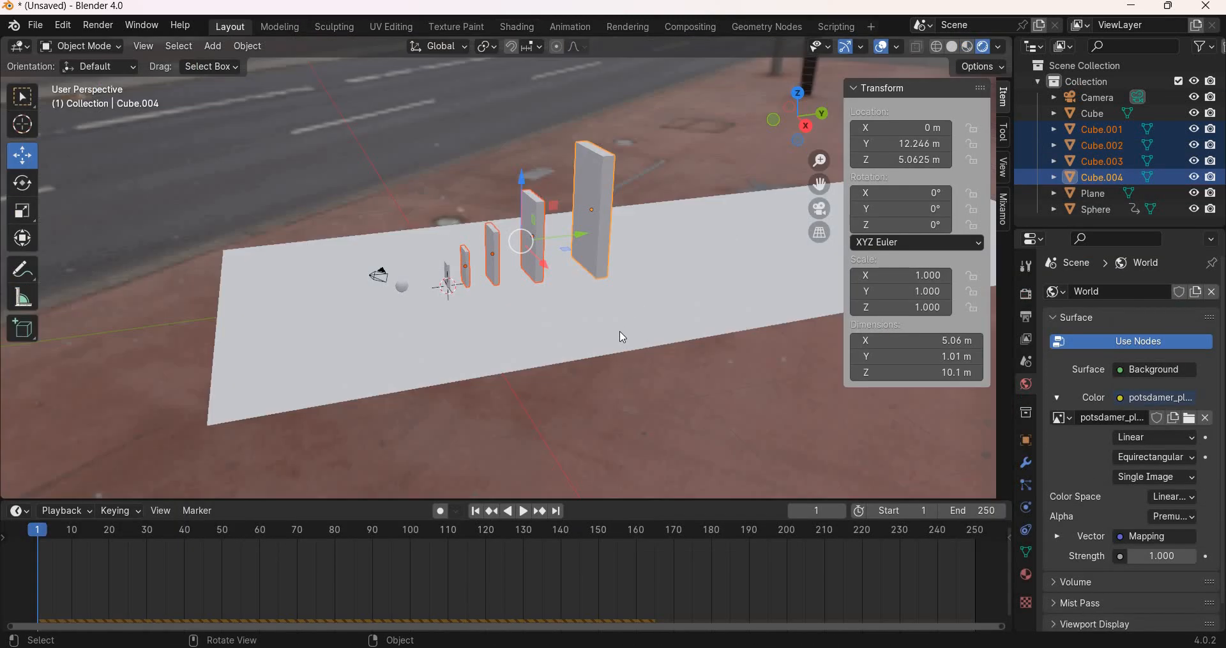
{"action": "left_click", "coordinate": [519, 27]}
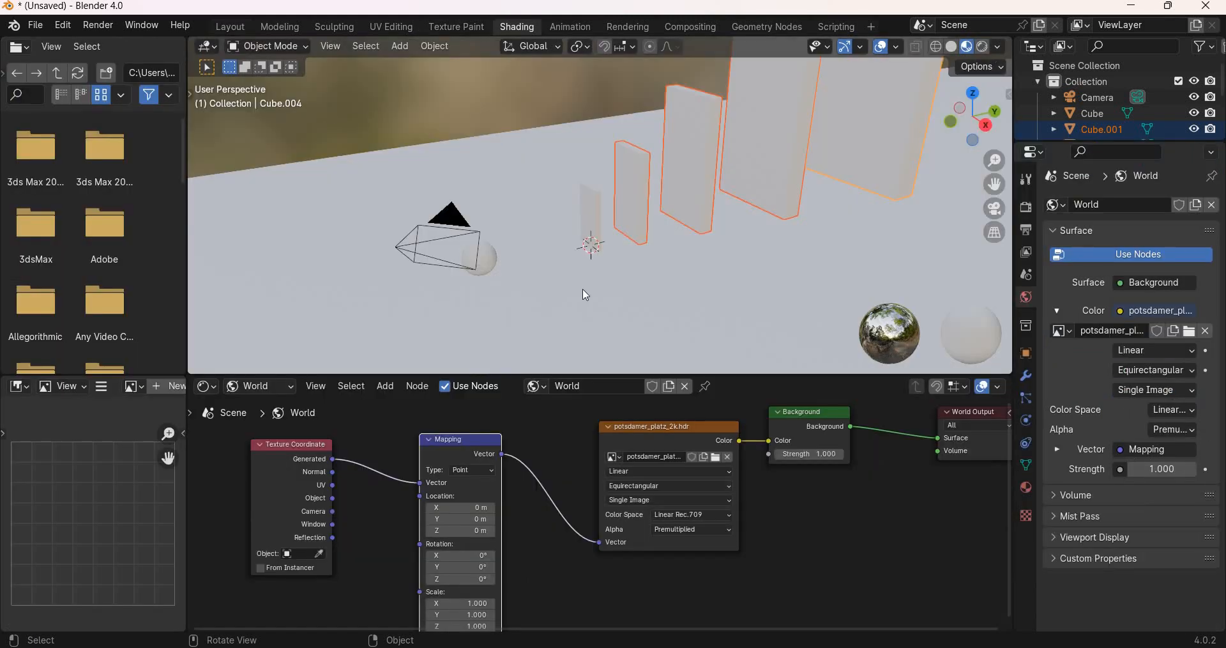
{"action": "key", "text": "z"}
{"action": "key", "text": "8"}
{"action": "scroll", "coordinate": [638, 321], "scroll_direction": "down", "scroll_amount": 5}
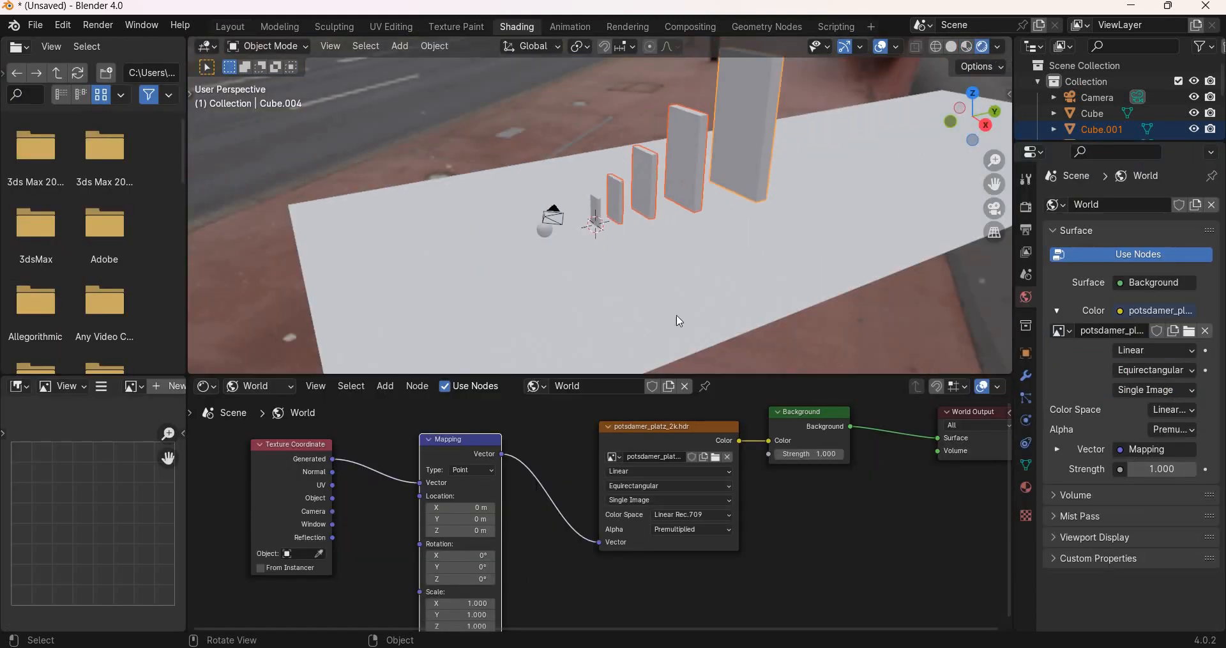
{"action": "middle_click_drag", "start_coordinate": [759, 305], "coordinate": [665, 542]}
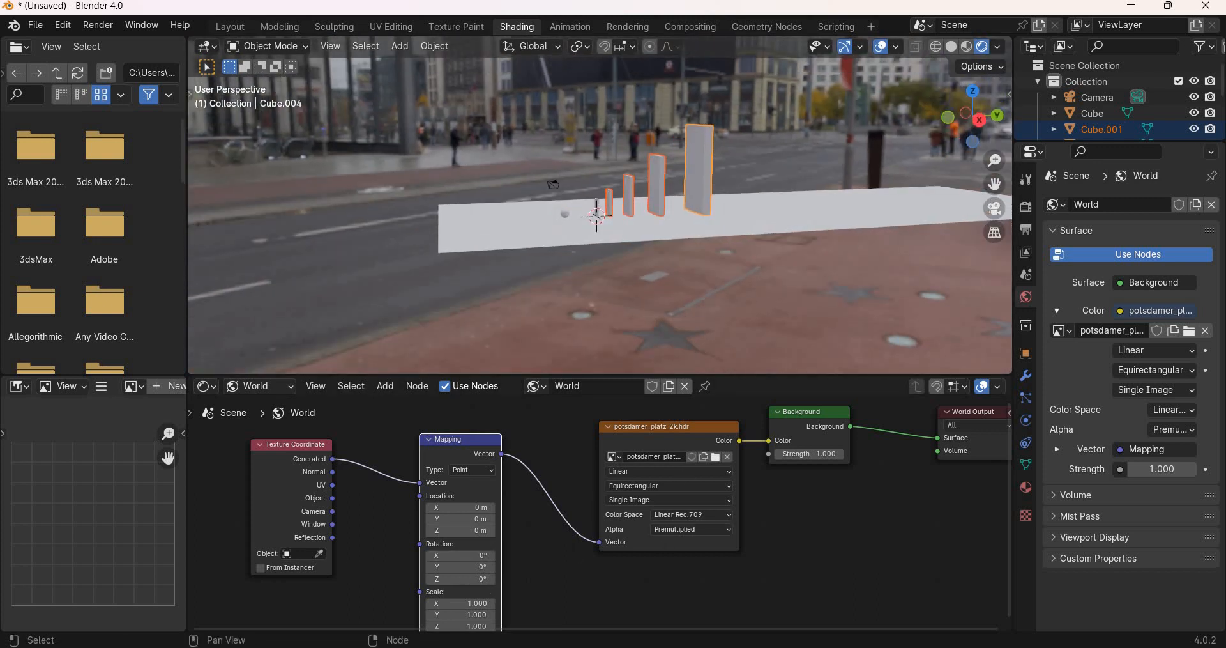
{"action": "left_click_drag", "start_coordinate": [472, 579], "coordinate": [604, 579]}
{"action": "middle_click_drag", "start_coordinate": [693, 285], "coordinate": [610, 256], "text": "shift"}
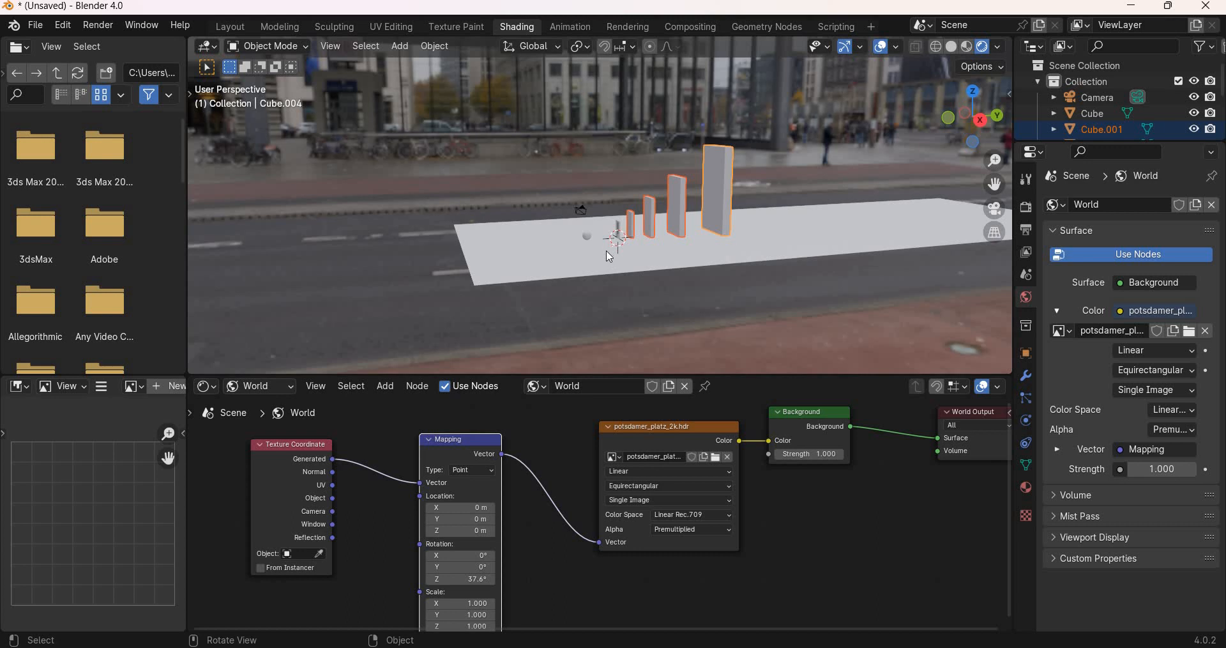
Step: Look through the camera, lock the camera to the view, and reframe it so the sphere and domino row are in shot
{"action": "key", "text": "KP_0"}
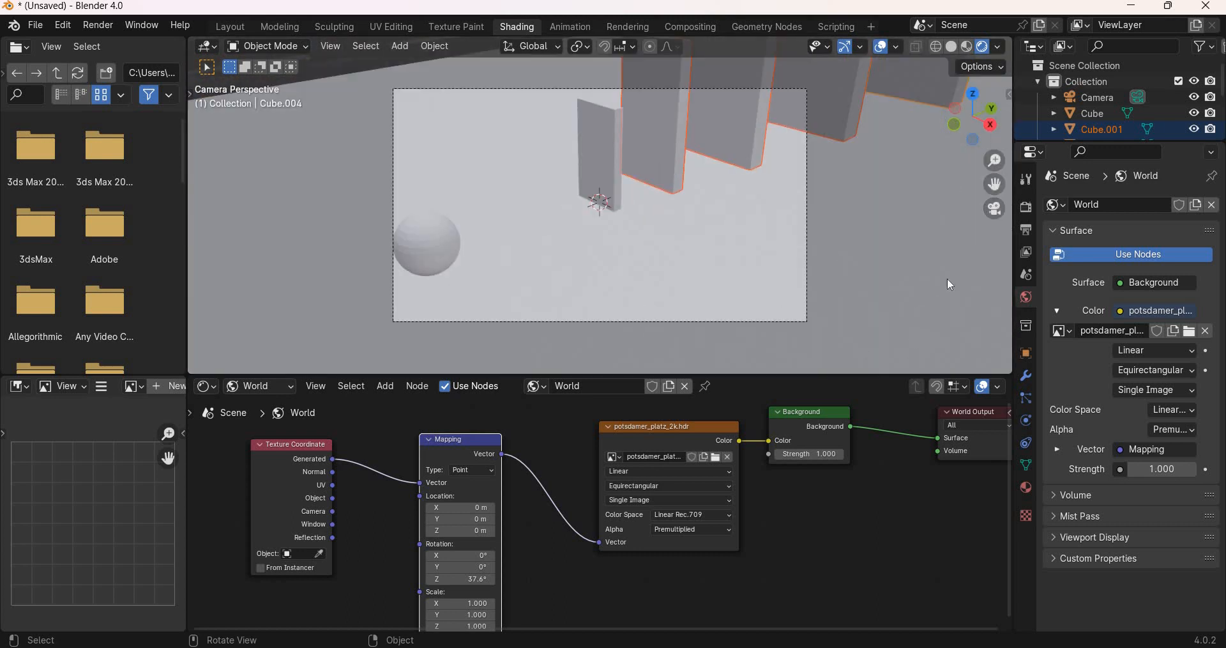
{"action": "key", "text": "n"}
{"action": "left_click", "coordinate": [1004, 170]}
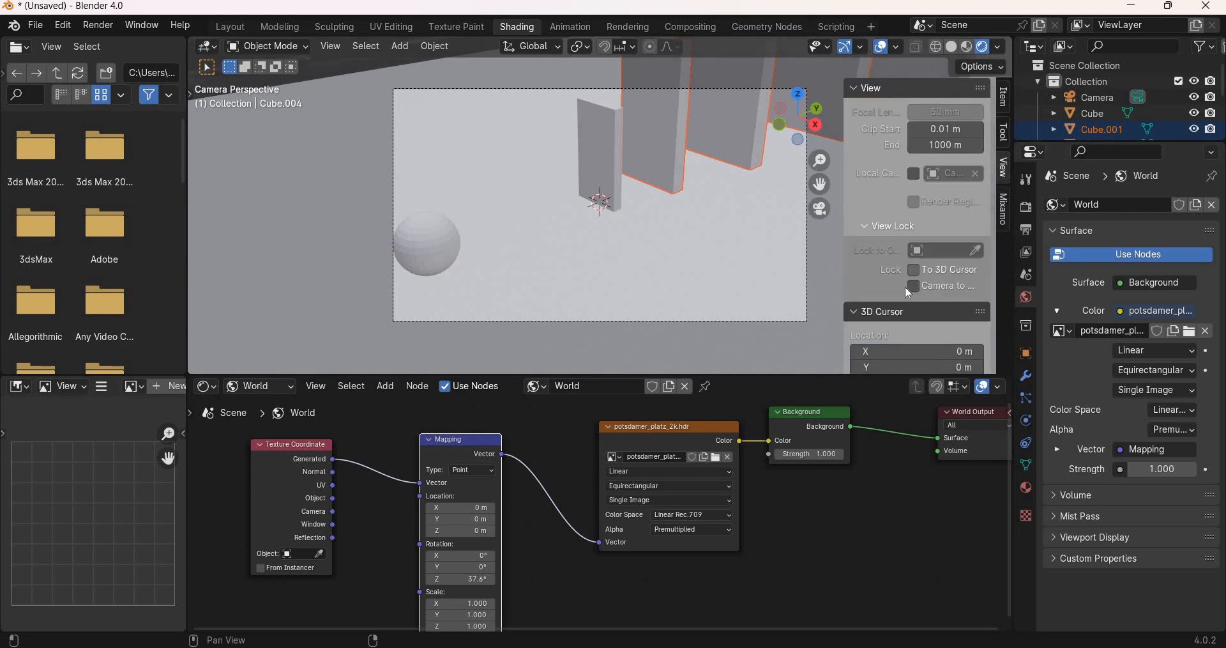
{"action": "left_click", "coordinate": [907, 287]}
{"action": "middle_click_drag", "start_coordinate": [649, 266], "coordinate": [656, 256]}
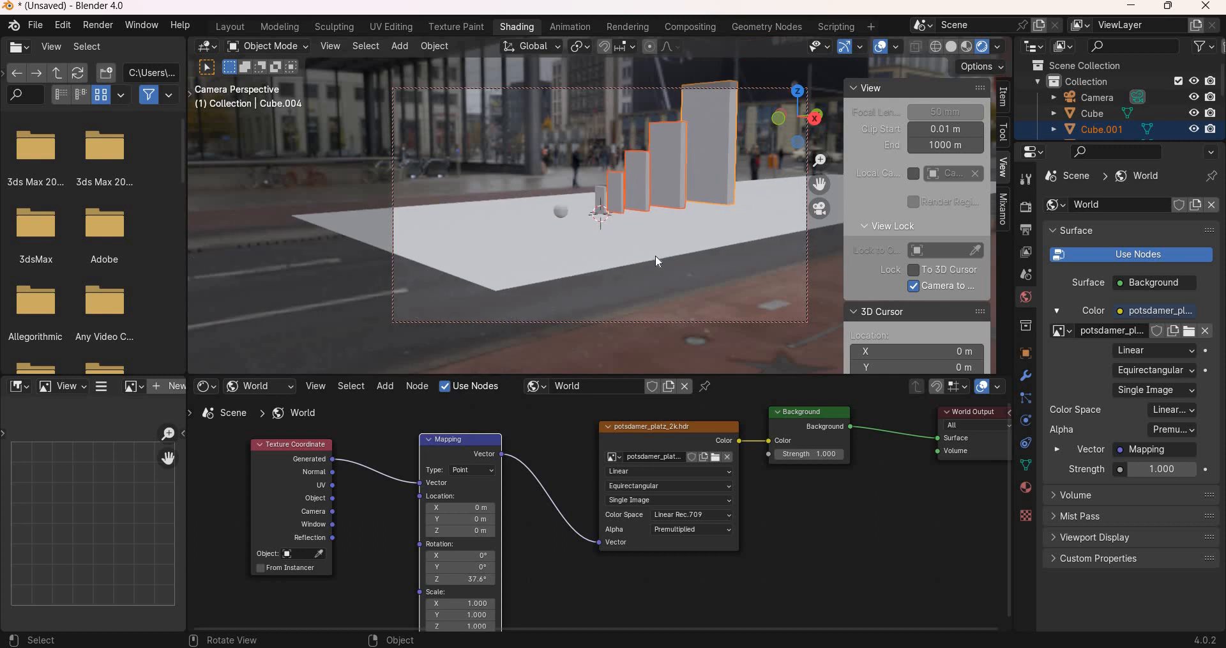
{"action": "scroll", "coordinate": [658, 261], "scroll_direction": "up", "scroll_amount": 3}
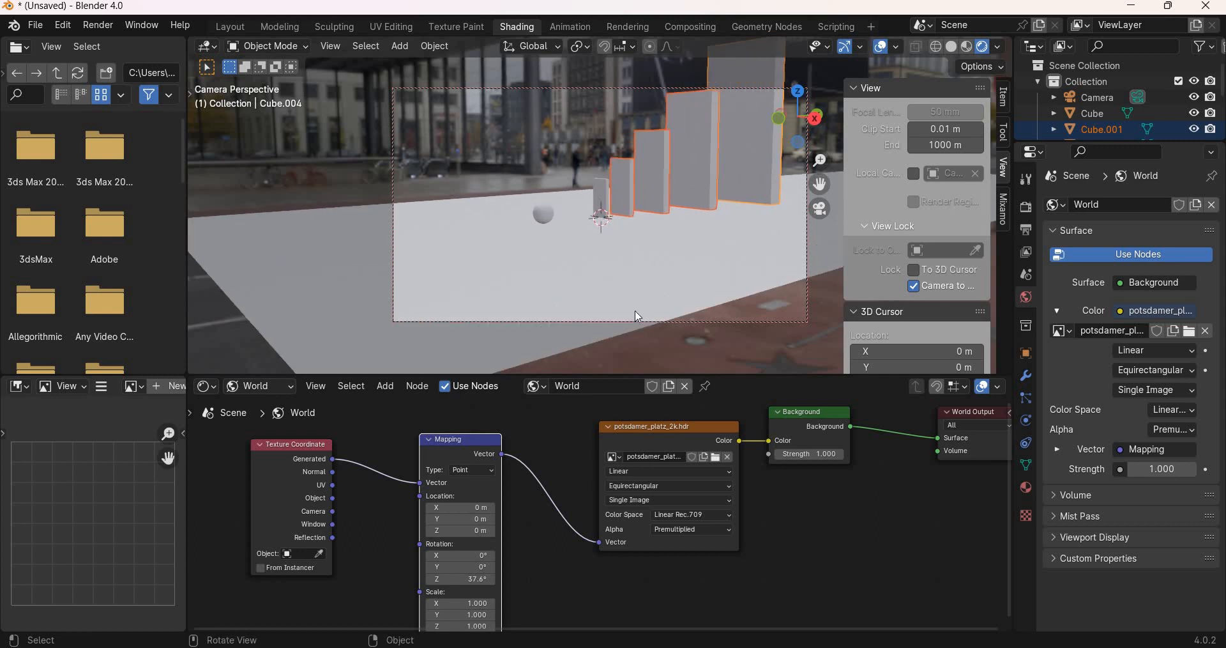
{"action": "middle_click_drag", "start_coordinate": [638, 316], "coordinate": [570, 324]}
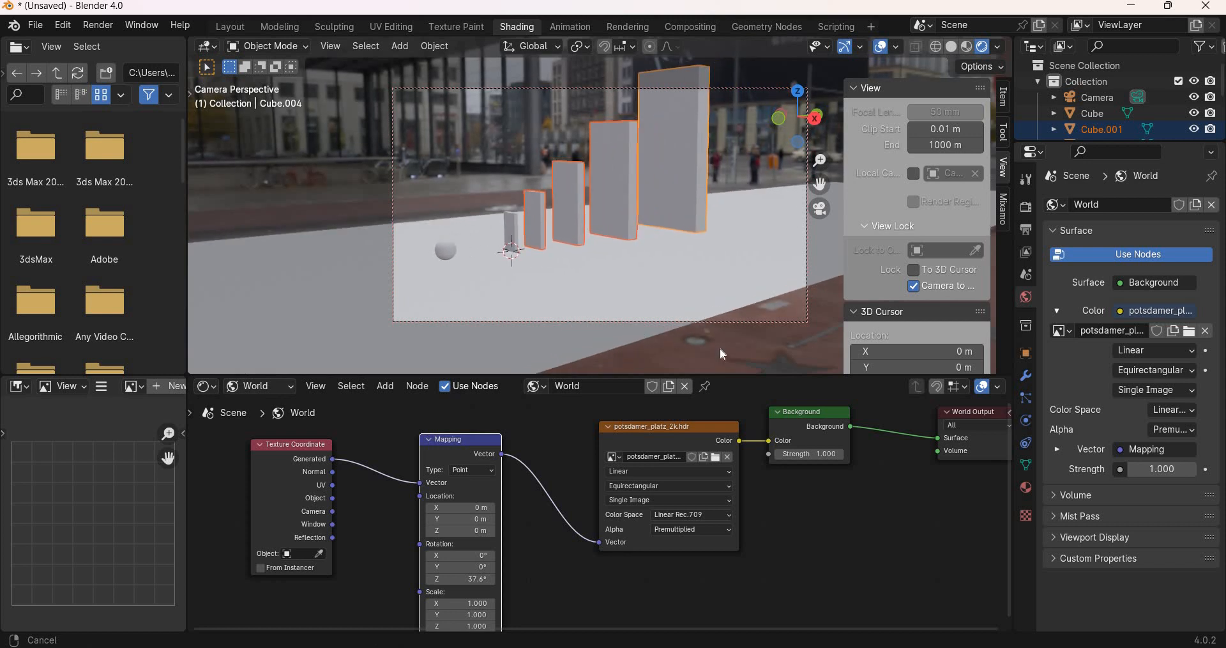
Step: Add a new material to the ground plane
{"action": "left_click", "coordinate": [653, 298]}
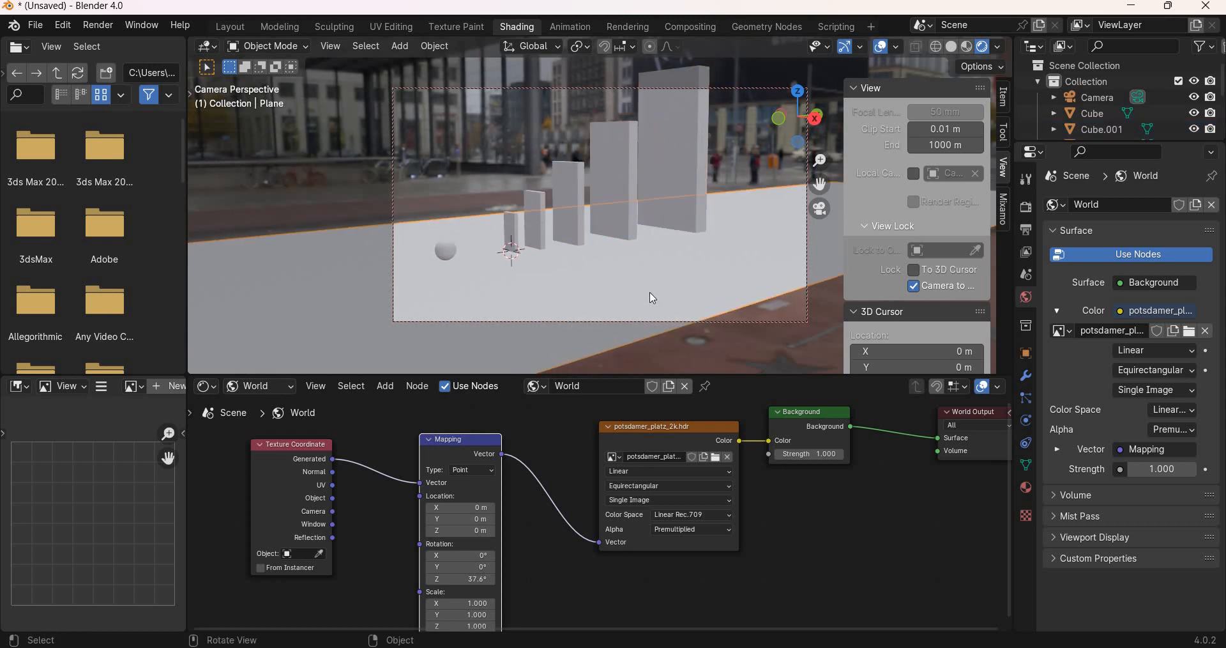
{"action": "left_click", "coordinate": [1026, 487]}
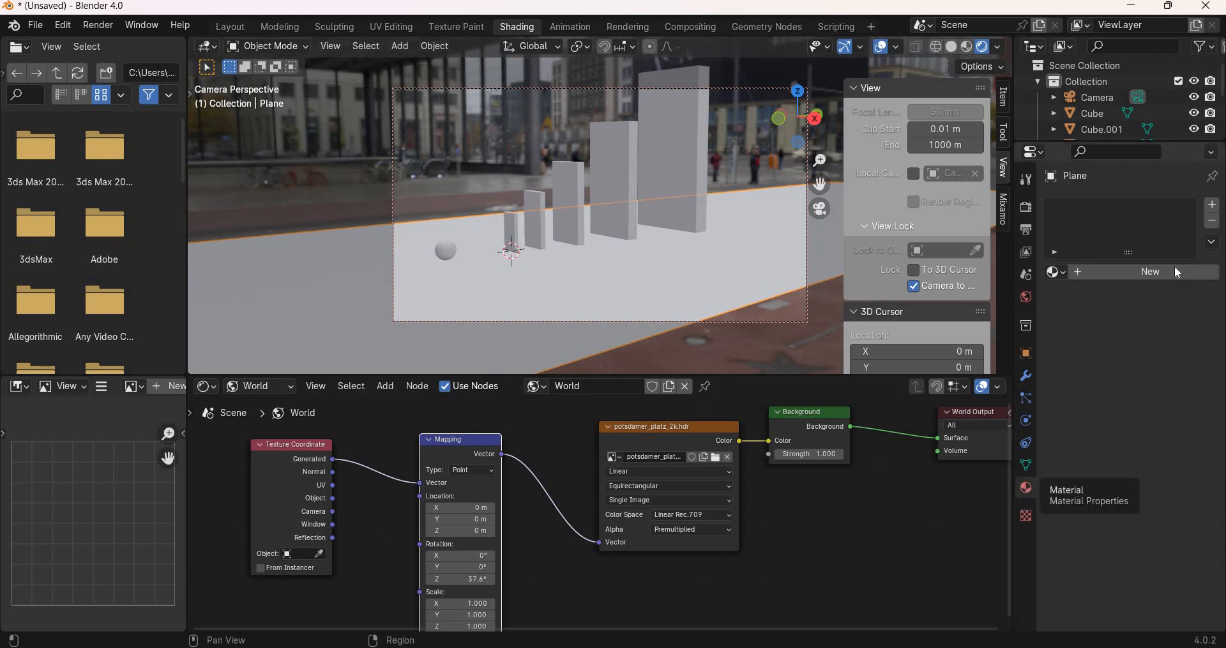
{"action": "left_click", "coordinate": [1178, 272]}
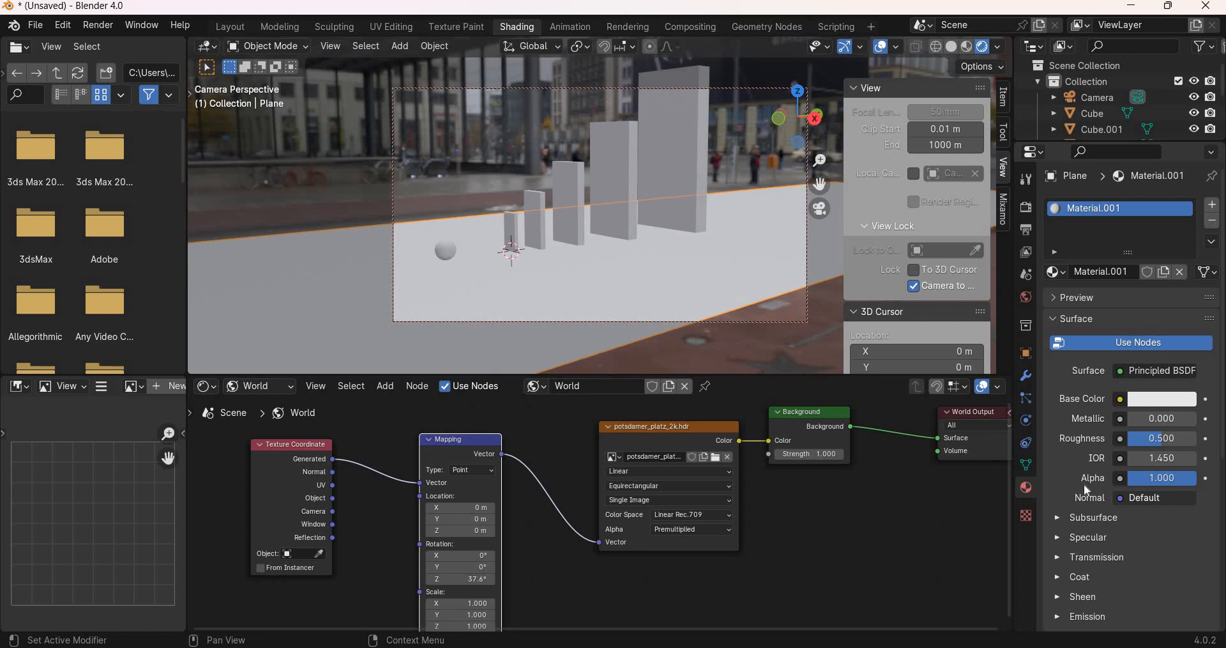
Step: Switch the render engine to Cycles and set Max Samples to 32 for both viewport and render
{"action": "left_click", "coordinate": [1027, 206]}
{"action": "left_click", "coordinate": [1165, 205]}
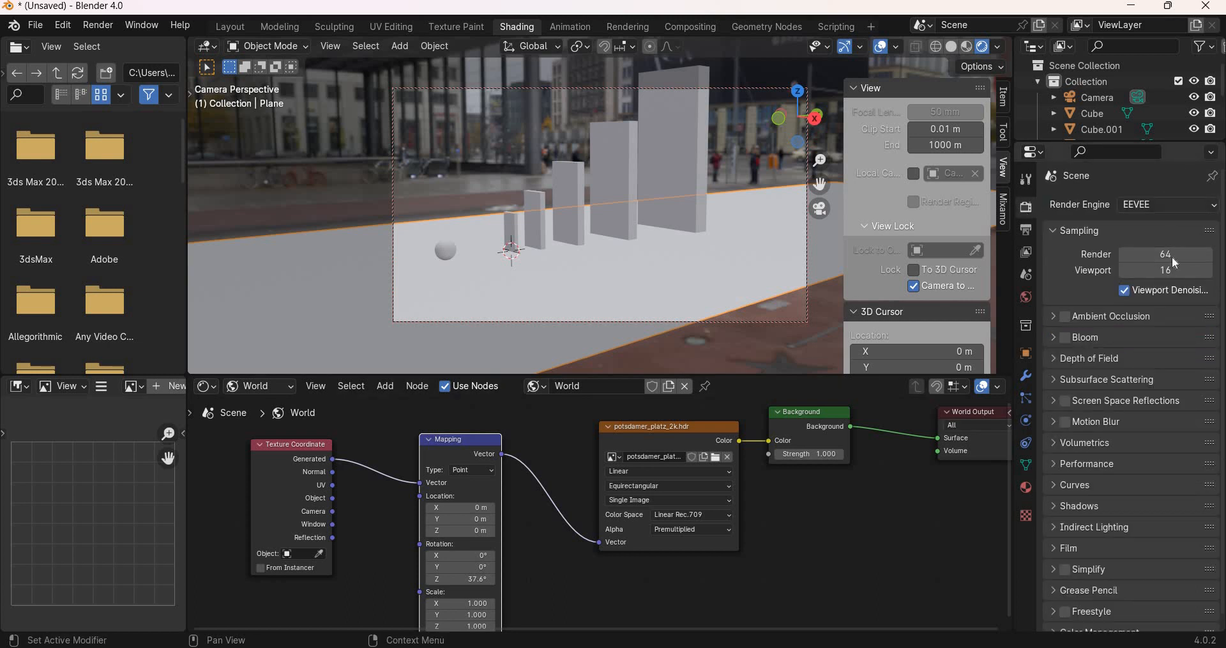
{"action": "left_click", "coordinate": [1150, 243]}
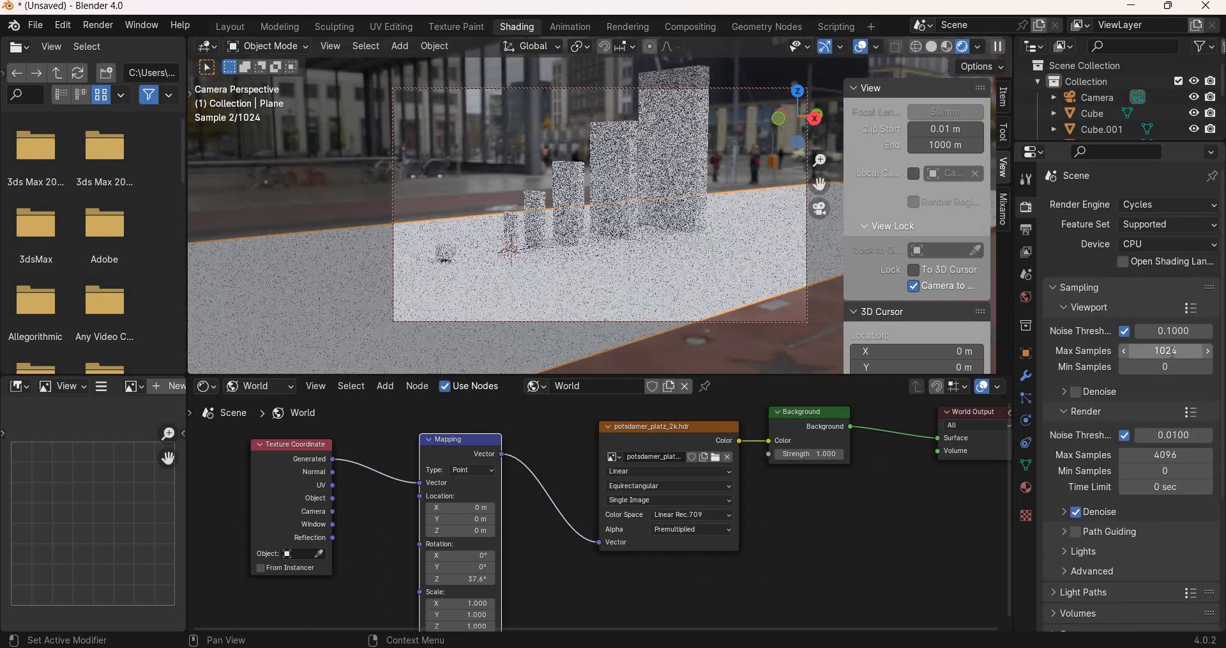
{"action": "left_click", "coordinate": [1170, 351]}
{"action": "type", "text": "32"}
{"action": "key", "text": "Return"}
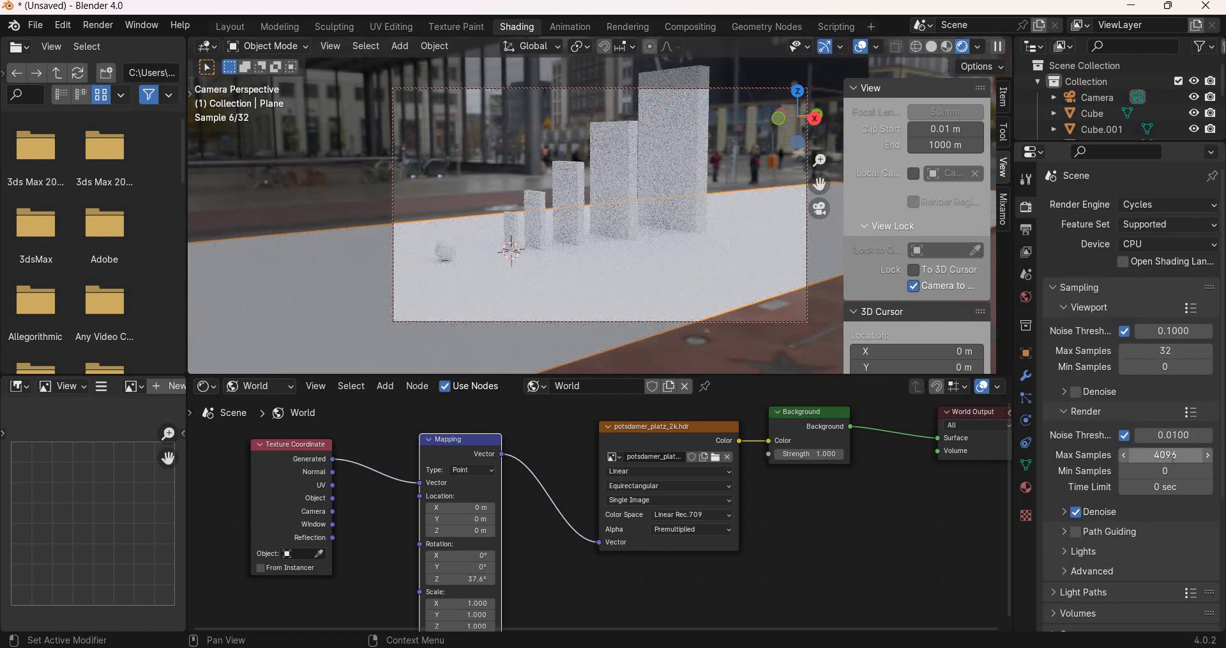
{"action": "left_click", "coordinate": [1172, 459]}
{"action": "type", "text": "32"}
{"action": "key", "text": "Return"}
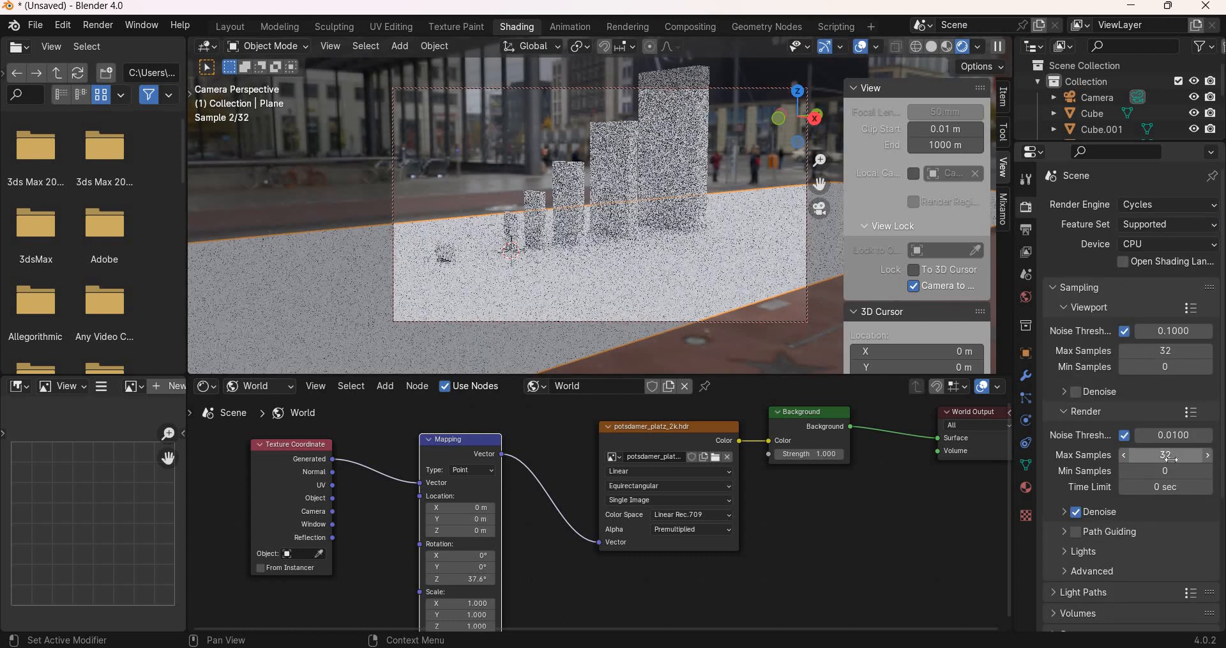
Step: Try the Receive Shadow Caustics option in the ground plane's object shading settings
{"action": "left_click", "coordinate": [1028, 299]}
{"action": "left_click", "coordinate": [1027, 353]}
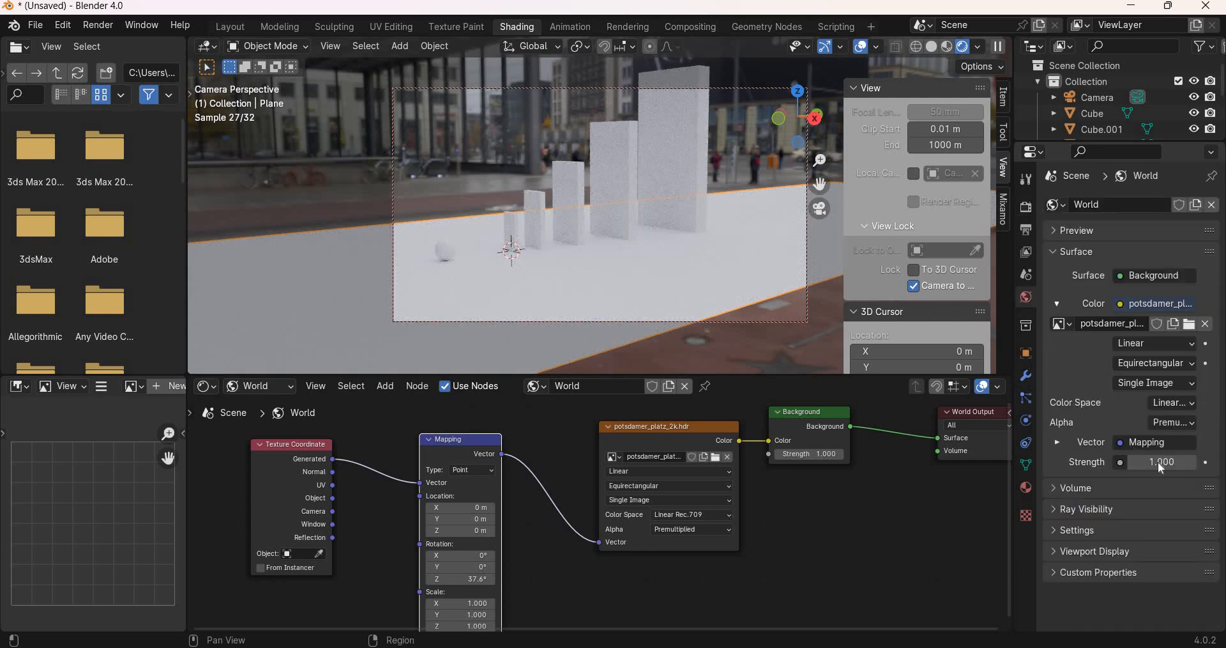
{"action": "scroll", "coordinate": [1124, 594], "scroll_direction": "down", "scroll_amount": 1}
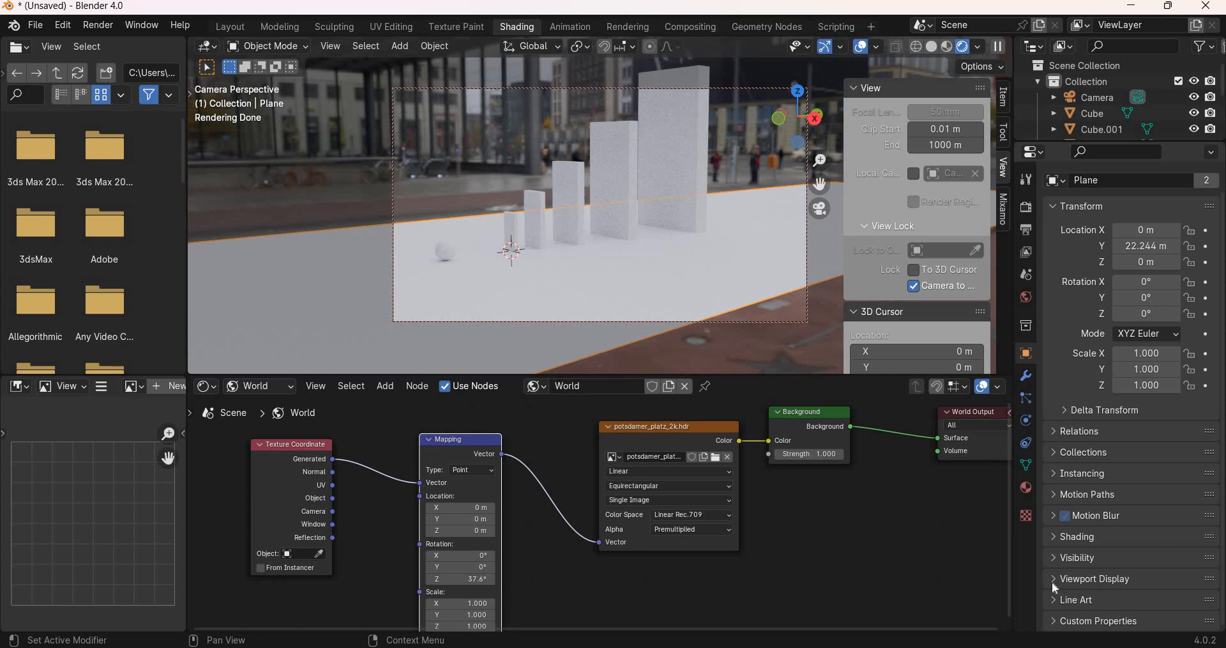
{"action": "left_click", "coordinate": [1055, 535]}
{"action": "scroll", "coordinate": [1055, 535], "scroll_direction": "down", "scroll_amount": 5}
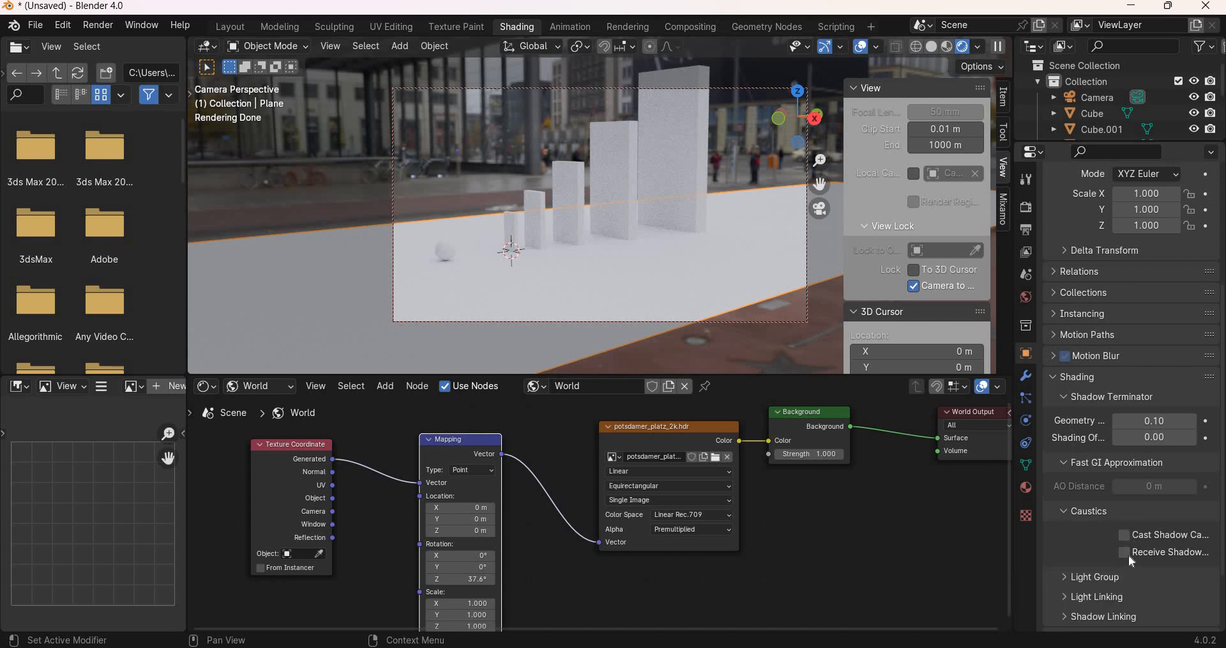
{"action": "left_click", "coordinate": [1124, 553]}
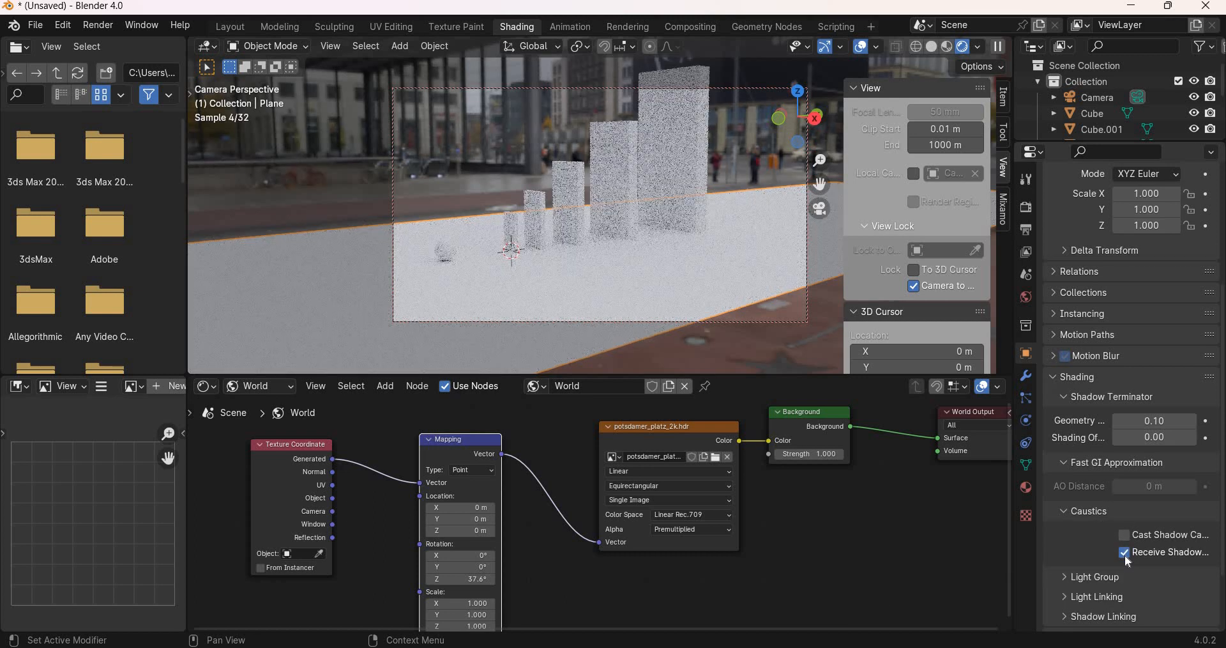
{"action": "left_click", "coordinate": [1125, 553]}
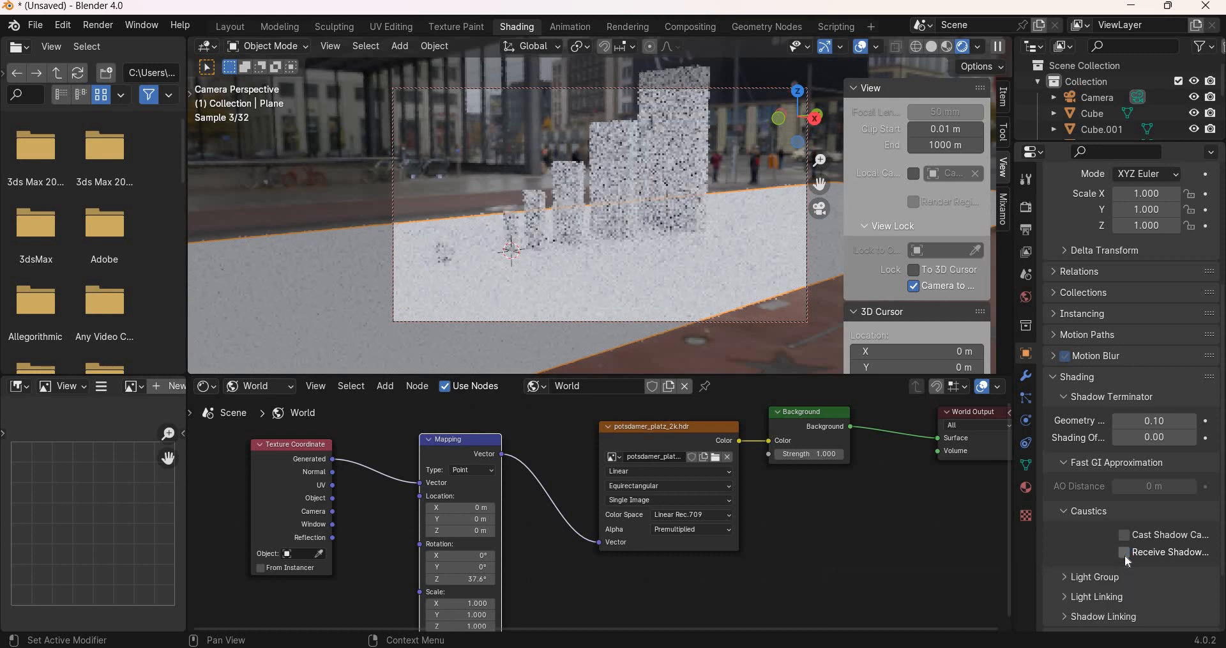
{"action": "scroll", "coordinate": [1125, 554], "scroll_direction": "down", "scroll_amount": 3}
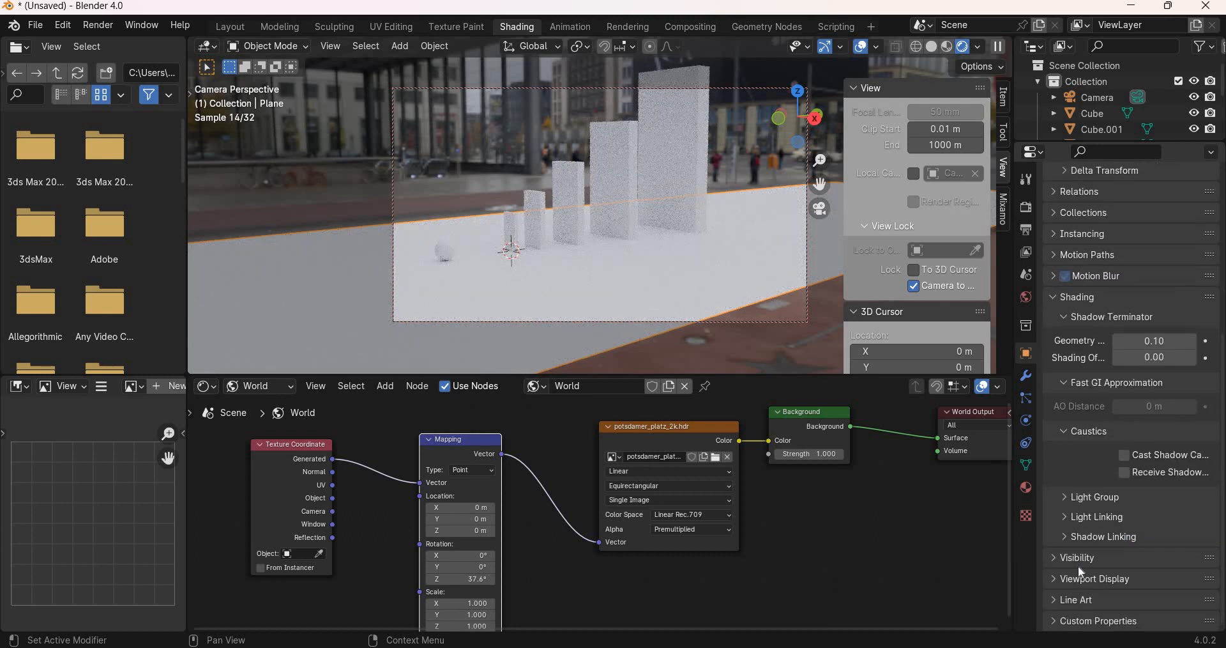
Step: Make the ground plane a Shadow Catcher in its object visibility settings
{"action": "left_click", "coordinate": [1053, 559]}
{"action": "scroll", "coordinate": [1075, 545], "scroll_direction": "down", "scroll_amount": 6}
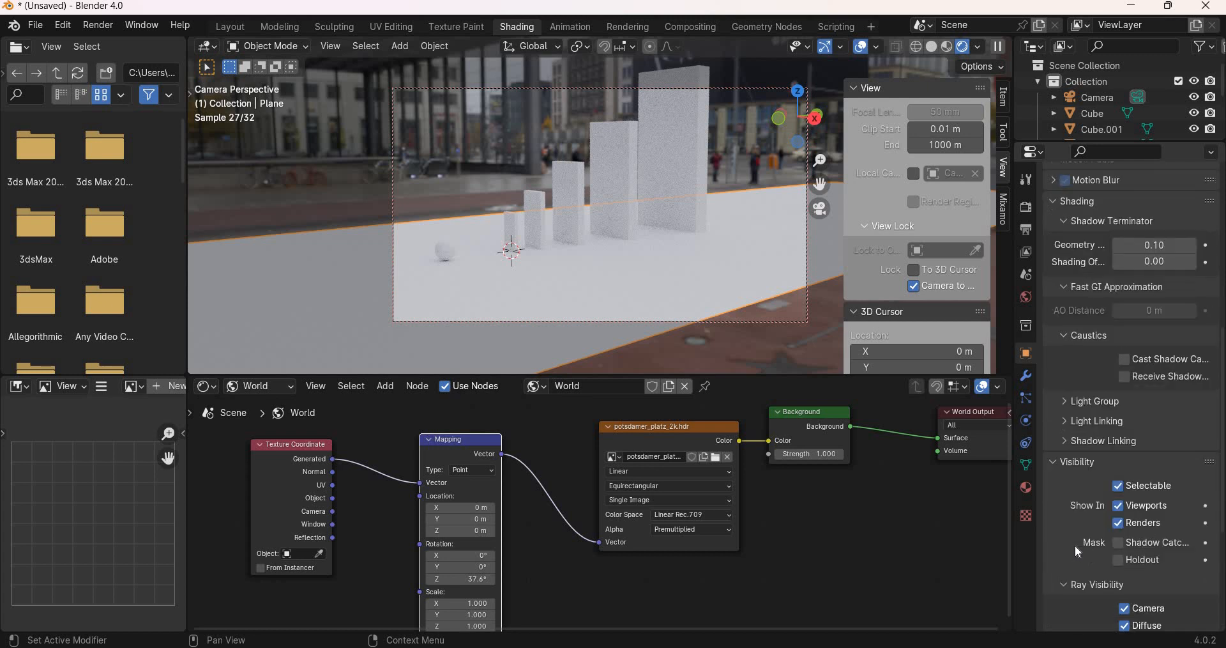
{"action": "left_click", "coordinate": [1118, 479]}
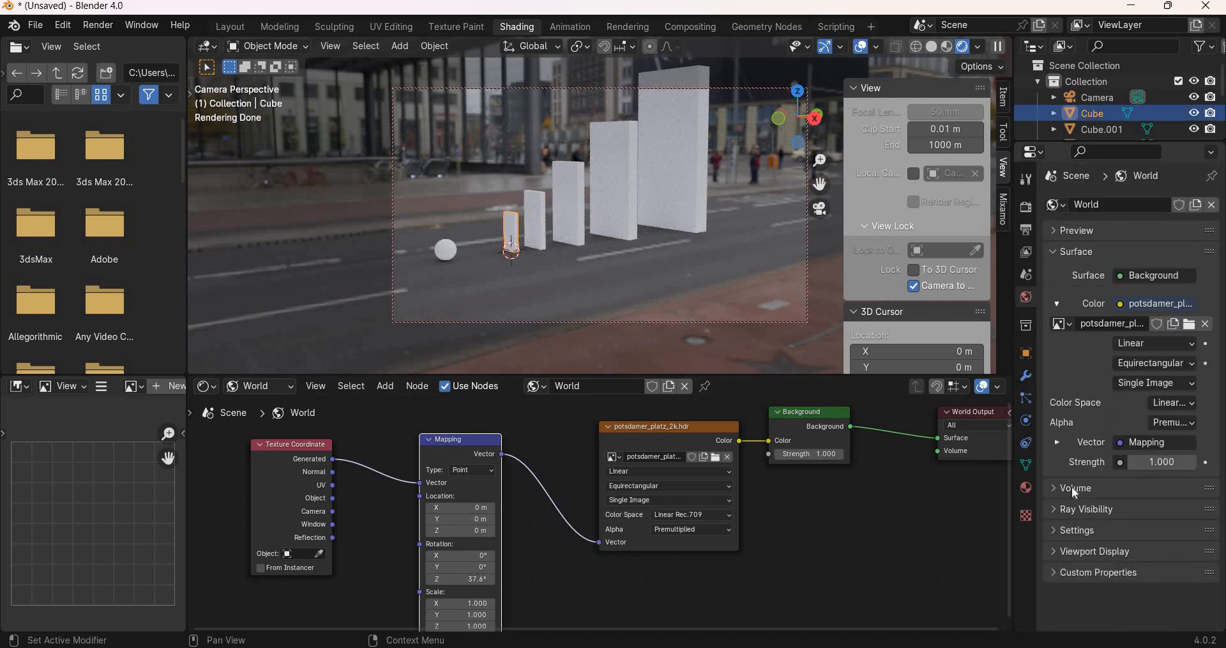
Step: Assign an Image Texture to the Base Color of the smallest domino's material
{"action": "left_click", "coordinate": [1026, 487]}
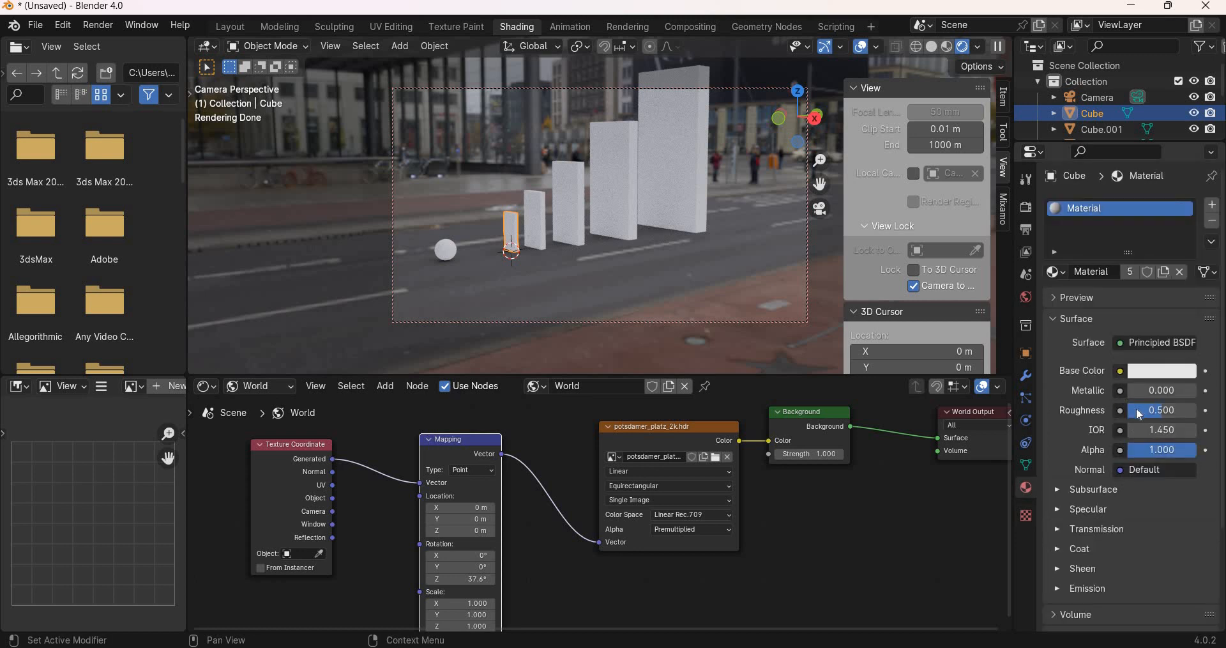
{"action": "left_click", "coordinate": [1121, 371]}
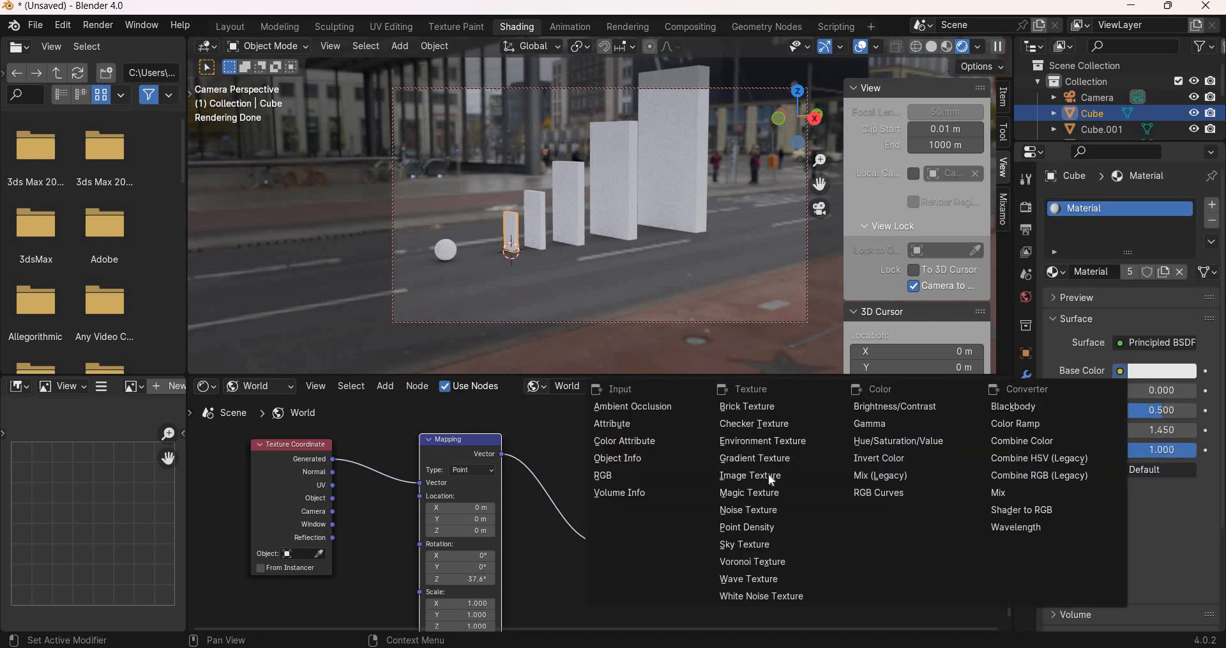
{"action": "left_click", "coordinate": [773, 476]}
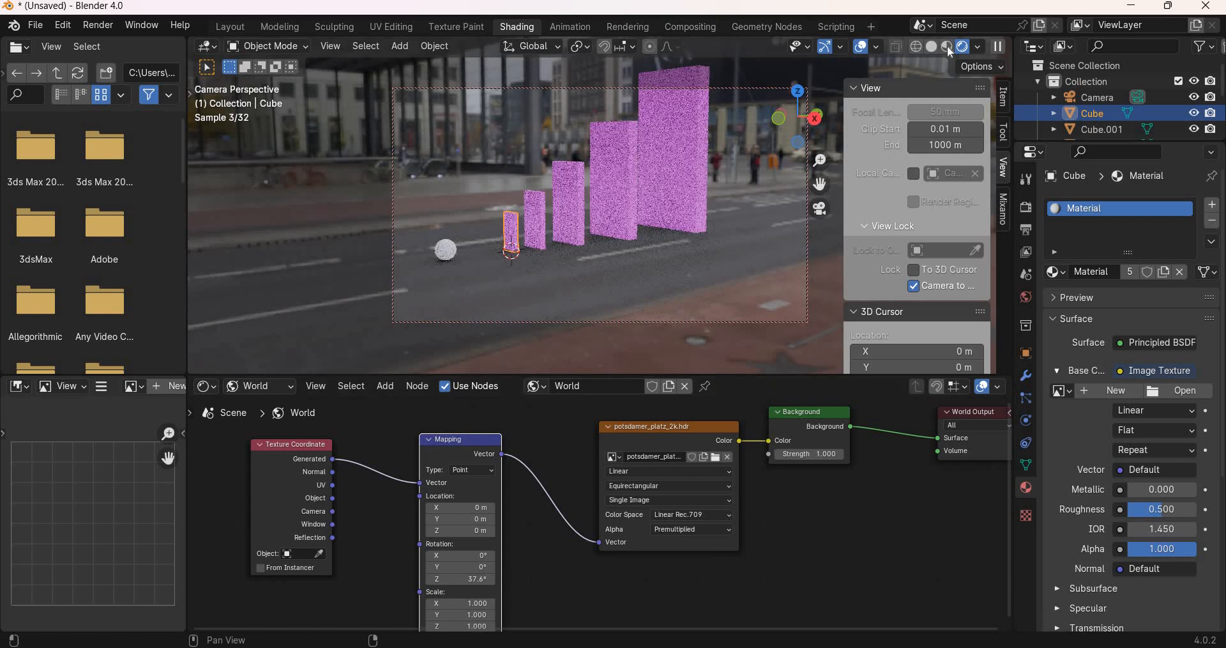
Step: Open an image for the domino material's texture and look through D:\3D Assets\texture maps for a domino image
{"action": "left_click", "coordinate": [1182, 391]}
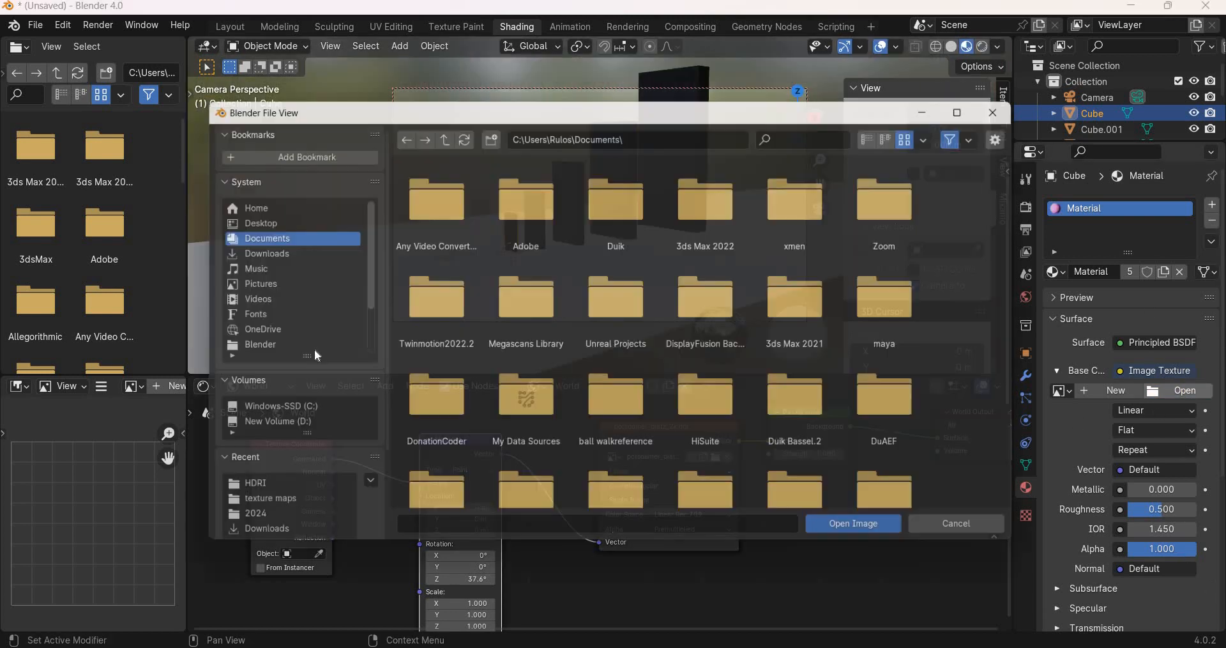
{"action": "left_click", "coordinate": [238, 219]}
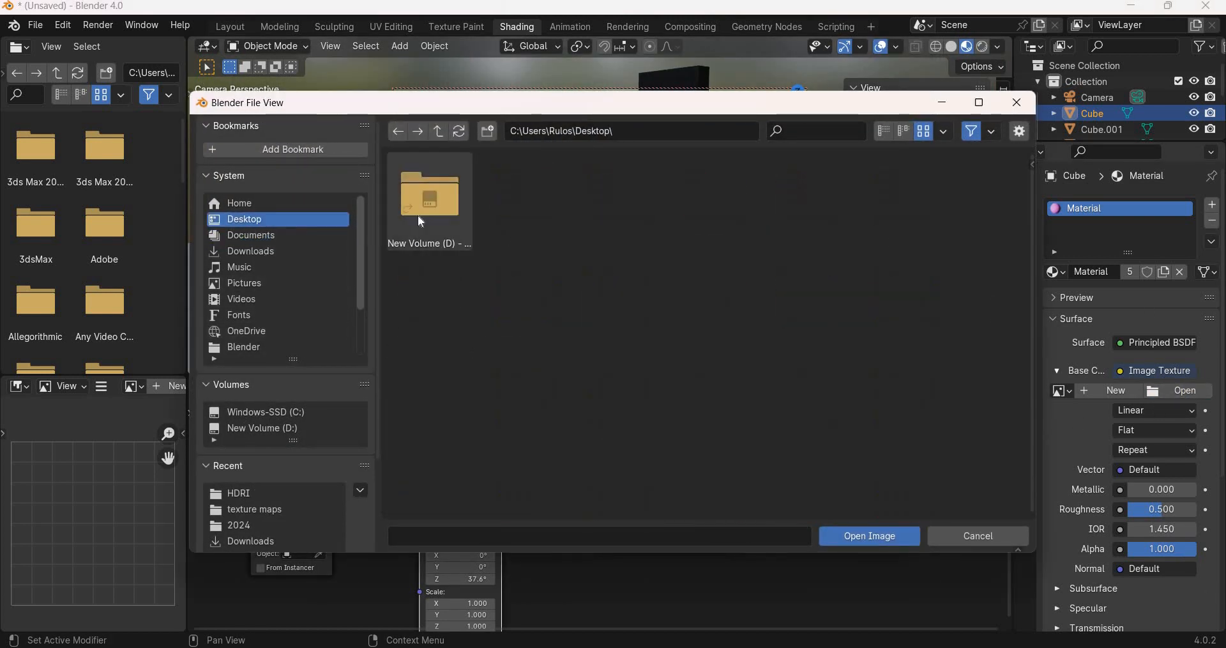
{"action": "double_click", "coordinate": [421, 204]}
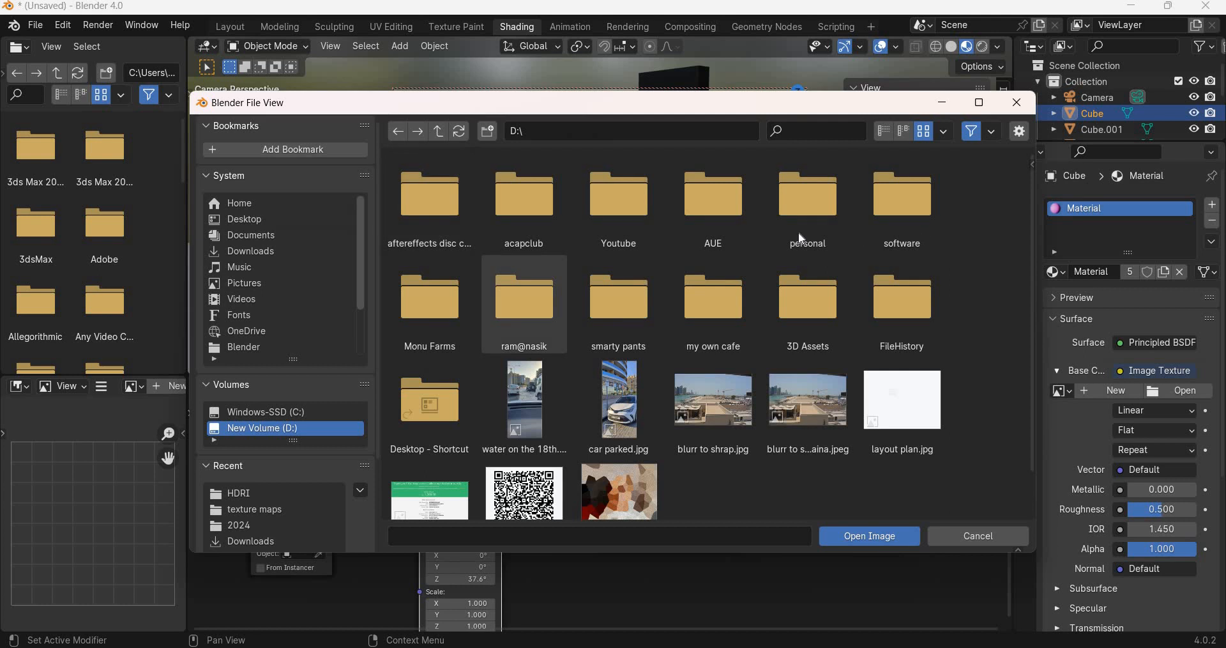
{"action": "left_click", "coordinate": [808, 300]}
{"action": "left_click", "coordinate": [446, 208]}
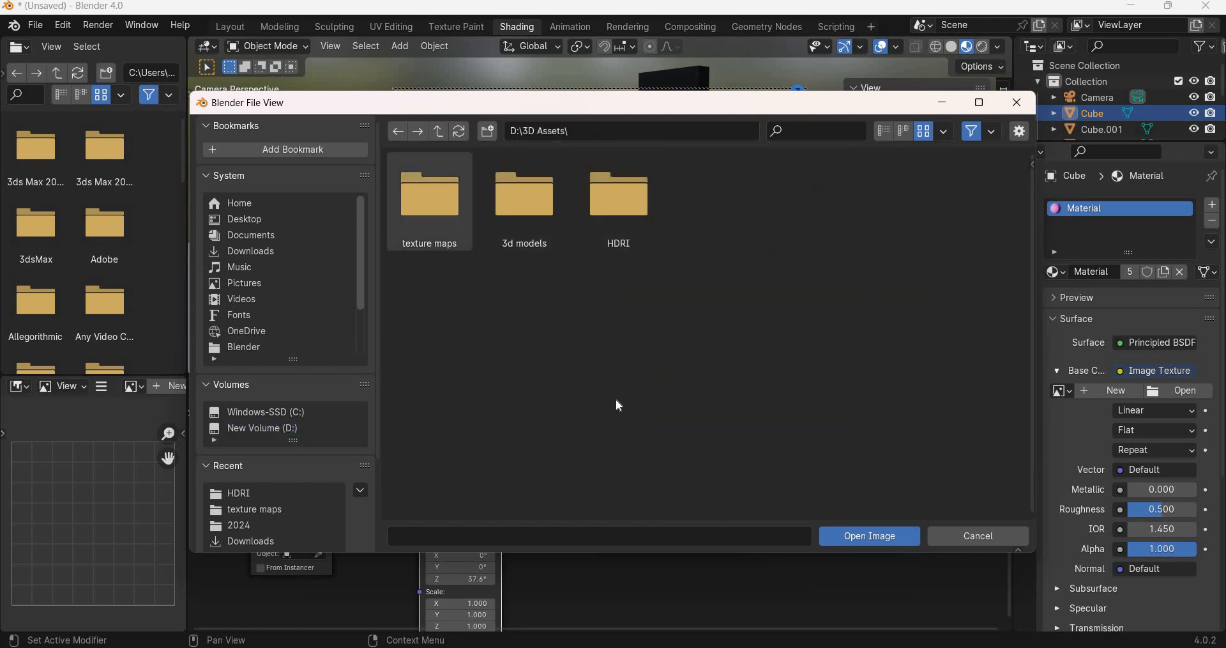
{"action": "double_click", "coordinate": [448, 203]}
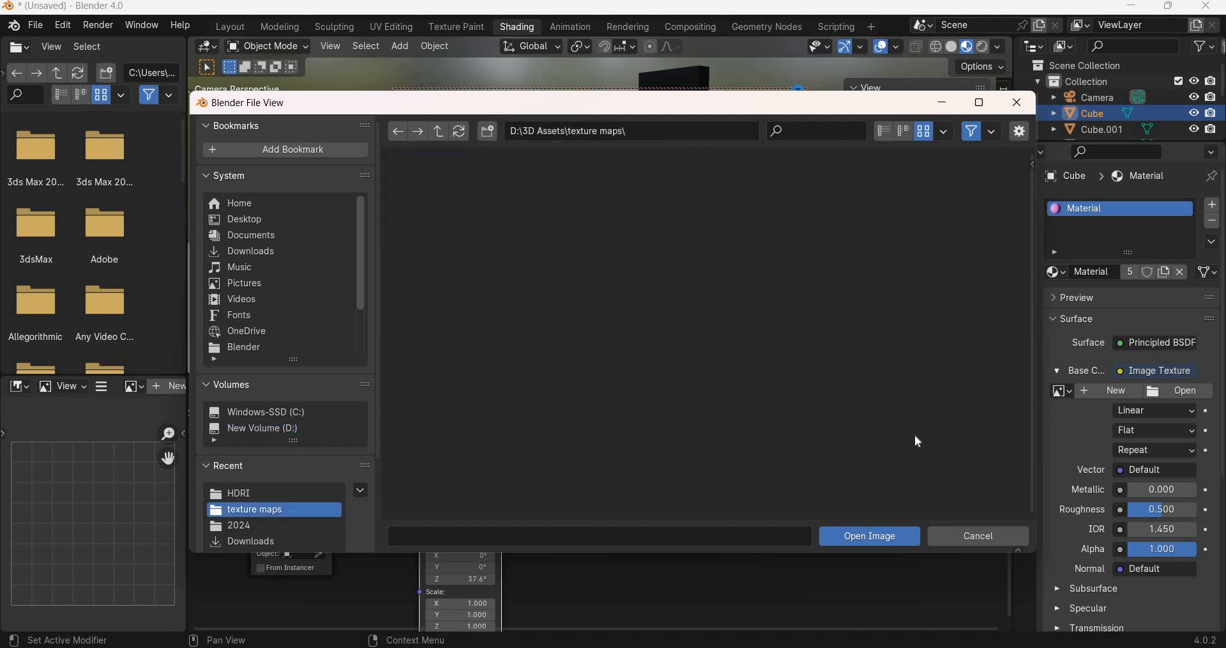
{"action": "scroll", "coordinate": [912, 434], "scroll_direction": "down", "scroll_amount": 1}
{"action": "scroll", "coordinate": [910, 439], "scroll_direction": "down", "scroll_amount": 5}
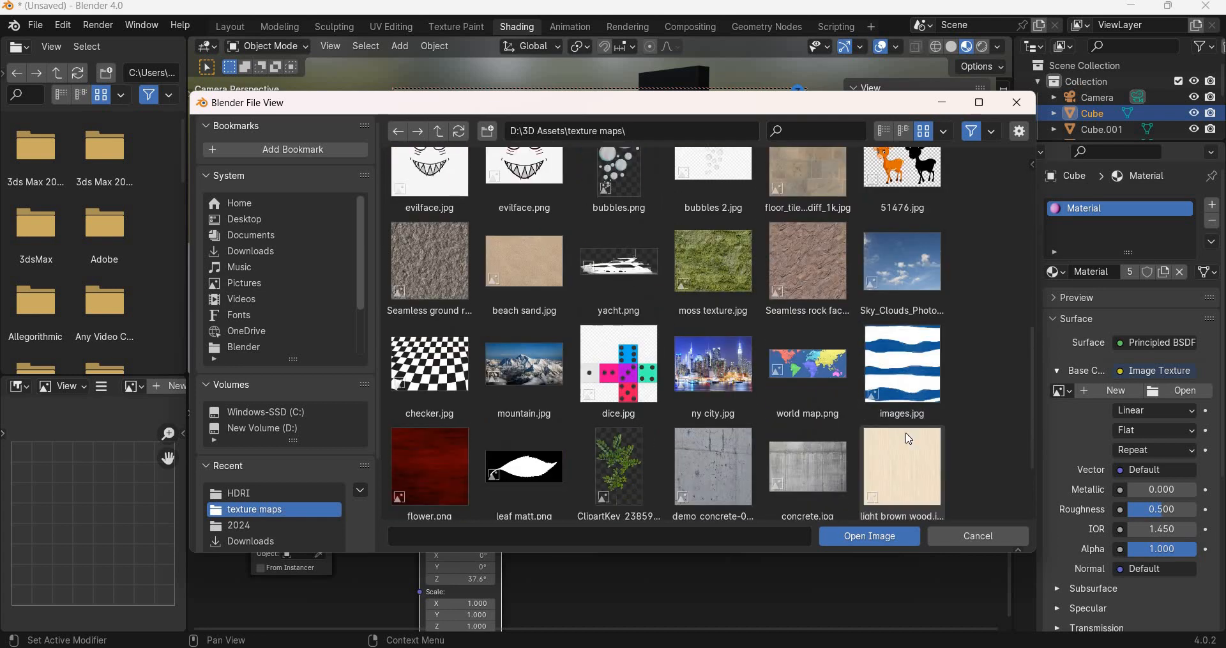
{"action": "scroll", "coordinate": [907, 431], "scroll_direction": "down", "scroll_amount": 2}
{"action": "scroll", "coordinate": [907, 431], "scroll_direction": "up", "scroll_amount": 10}
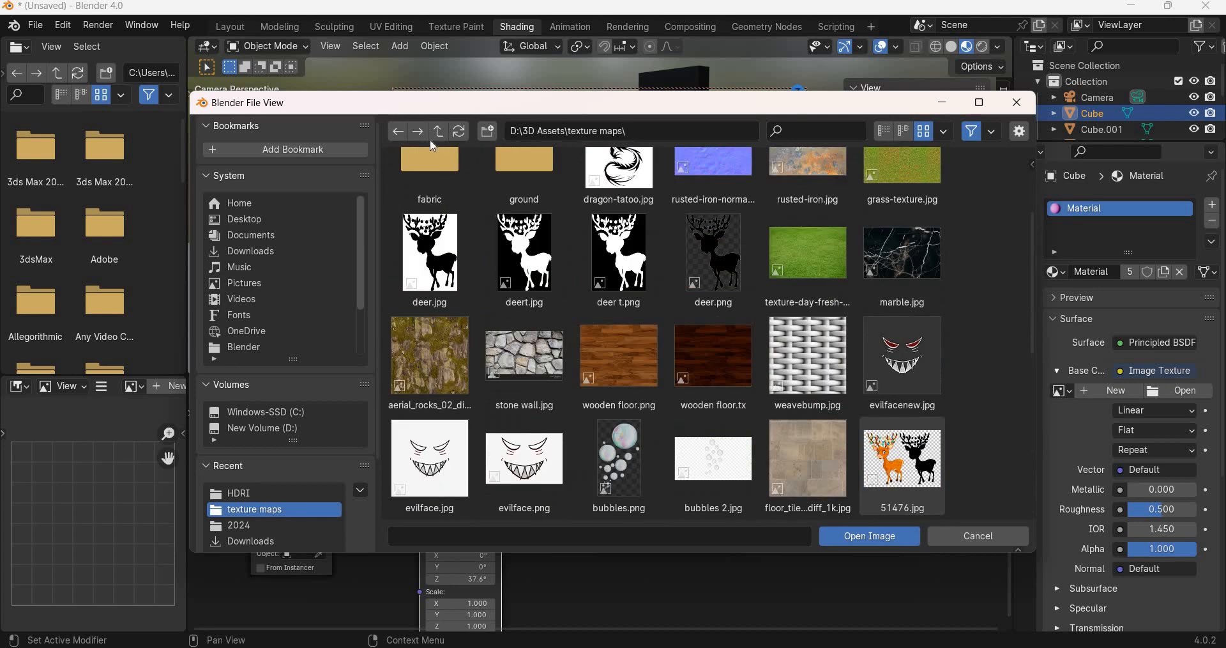
Step: Load domino_white_2.jpg from D:\Youtube\Blender\2024 as the domino material's Base Color image
{"action": "left_click", "coordinate": [440, 132]}
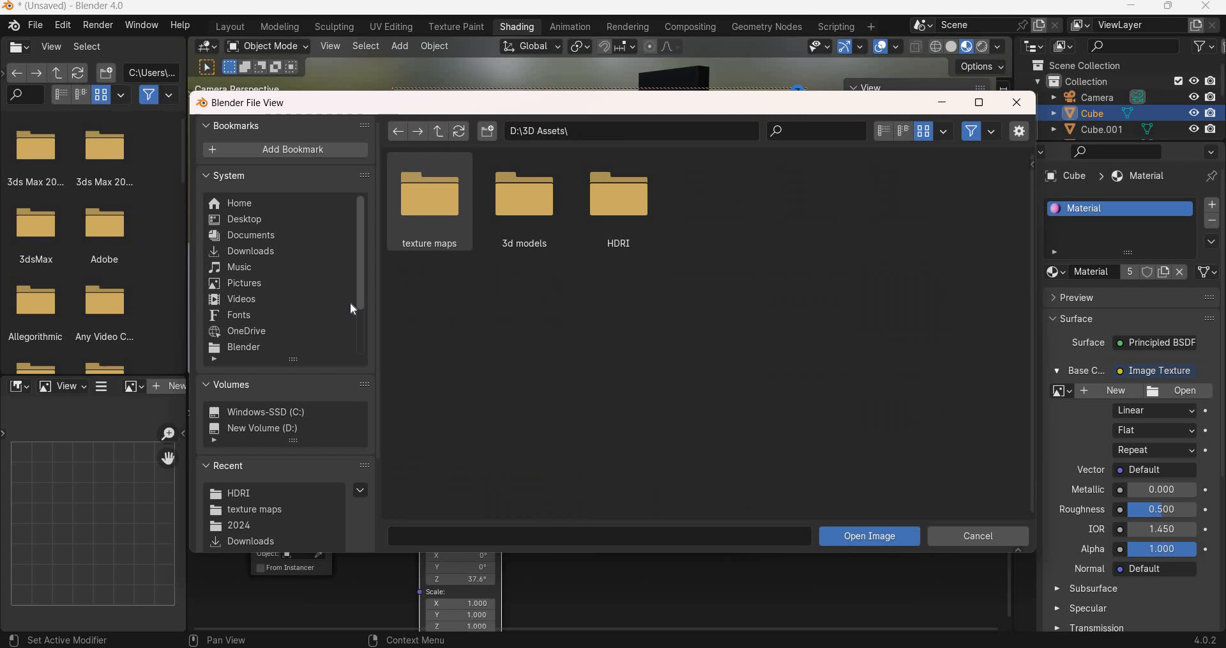
{"action": "left_click", "coordinate": [258, 219]}
{"action": "left_click", "coordinate": [268, 428]}
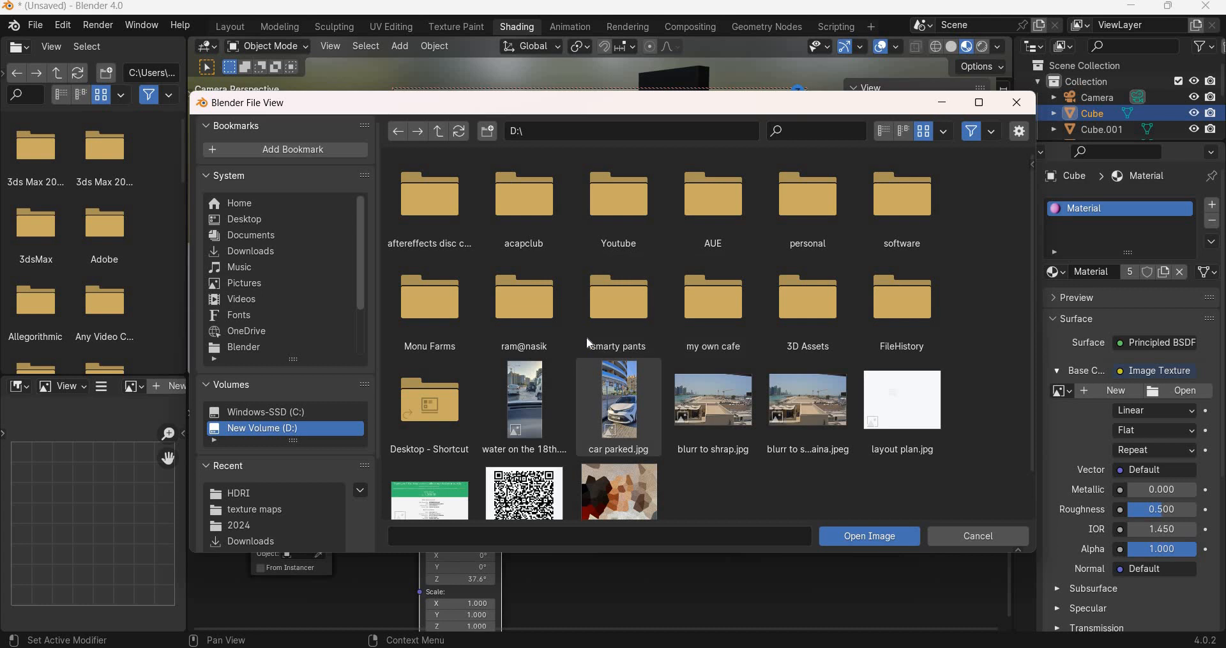
{"action": "left_click", "coordinate": [616, 221]}
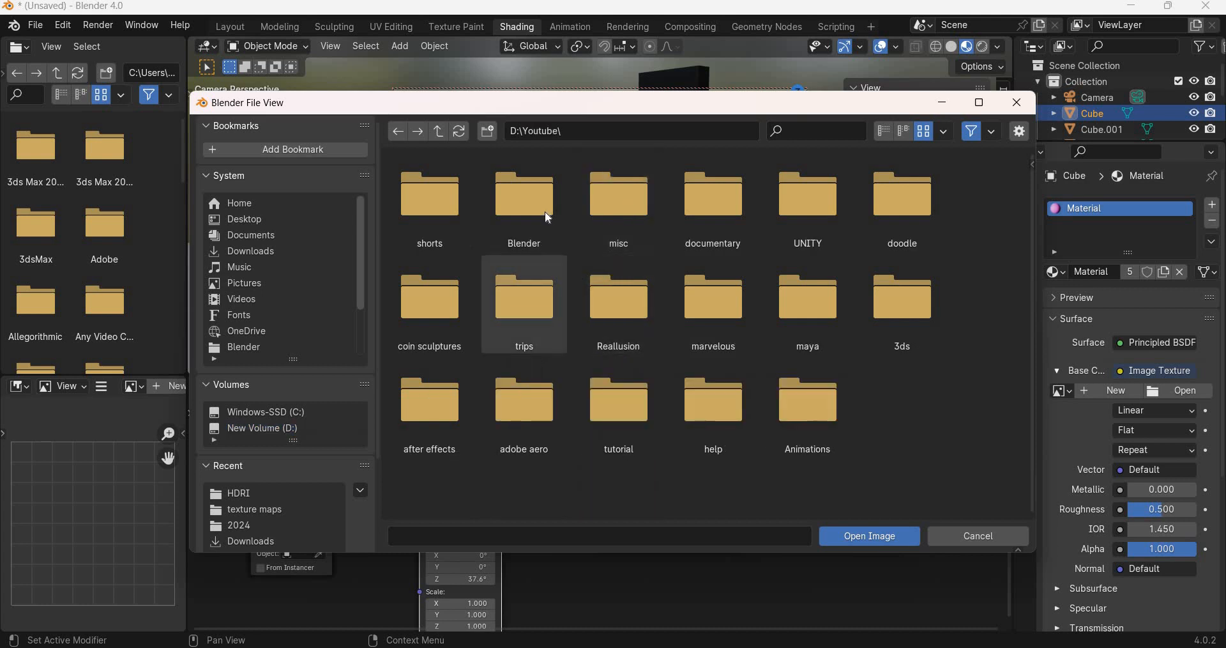
{"action": "double_click", "coordinate": [546, 211]}
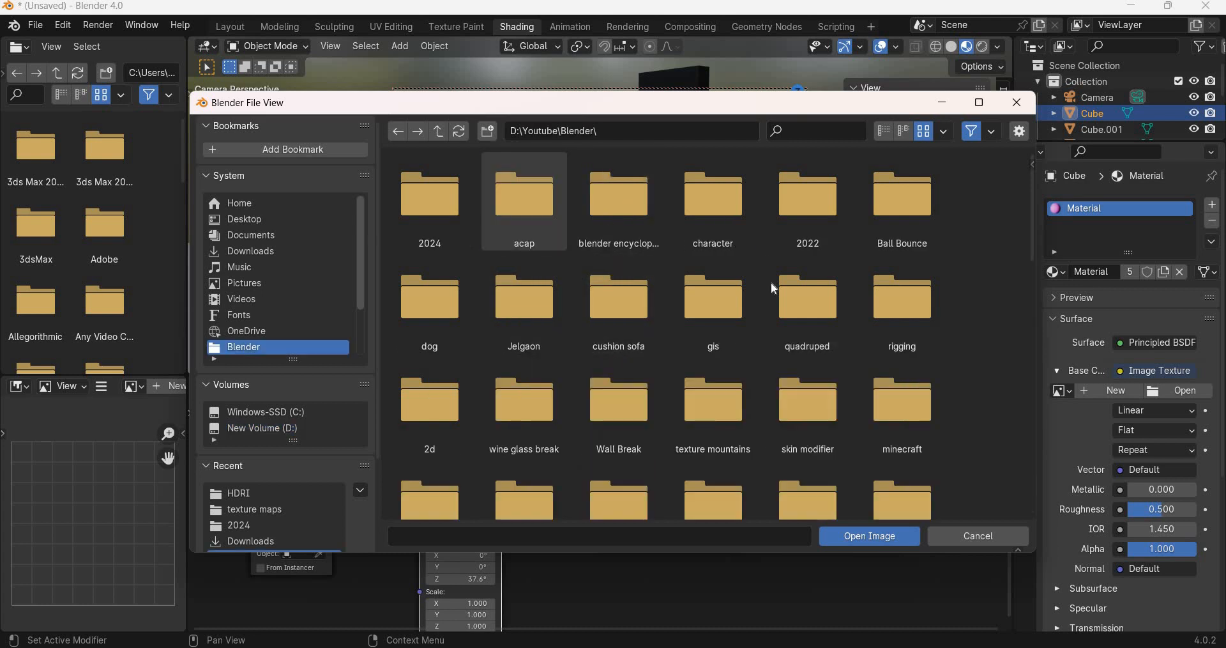
{"action": "double_click", "coordinate": [431, 199]}
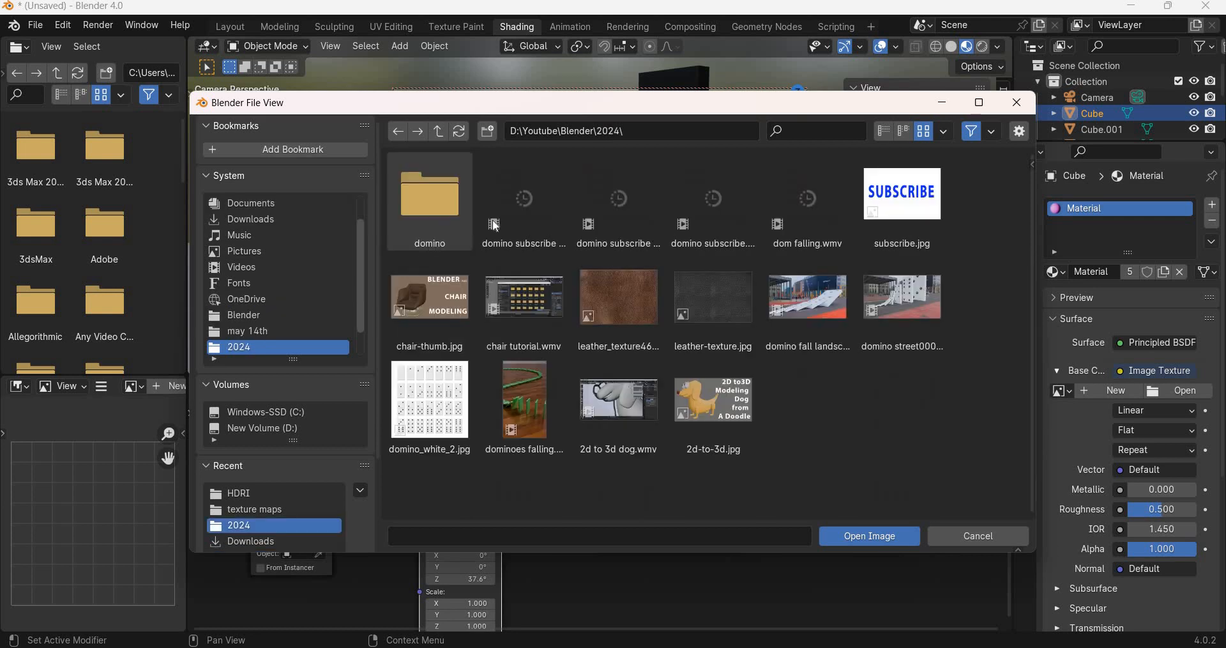
{"action": "double_click", "coordinate": [450, 429]}
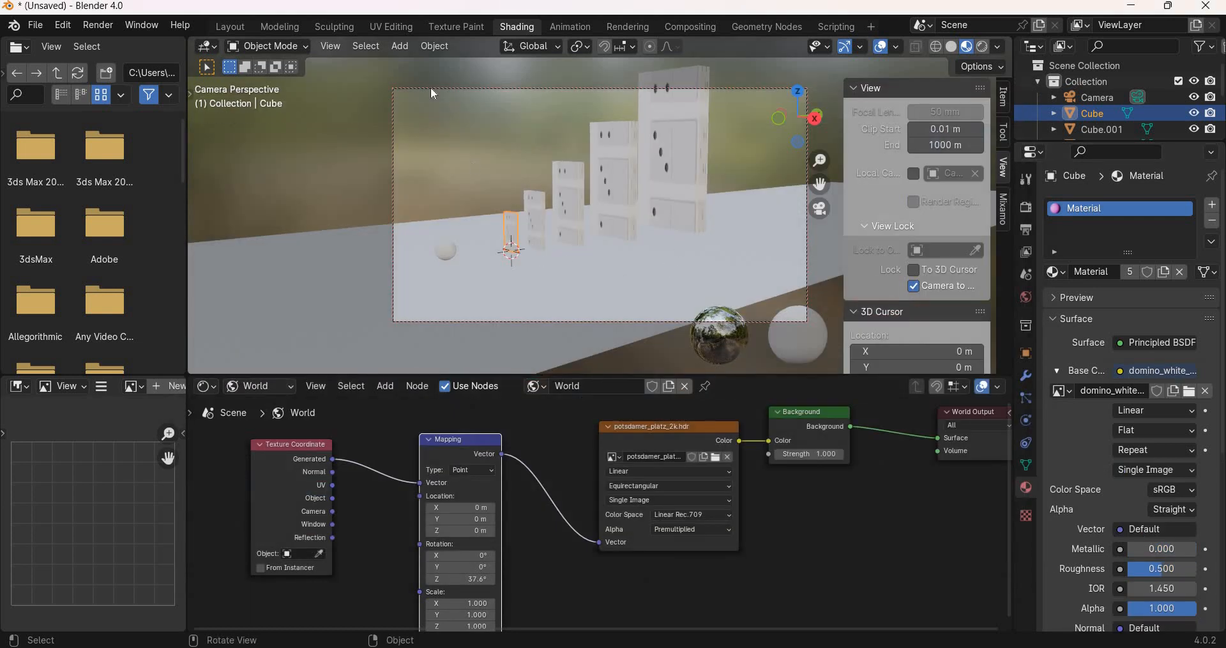
Step: Switch to the UV Editing workspace, fit the domino image in view and show the 3D scene in Material Preview shading
{"action": "left_click", "coordinate": [401, 28]}
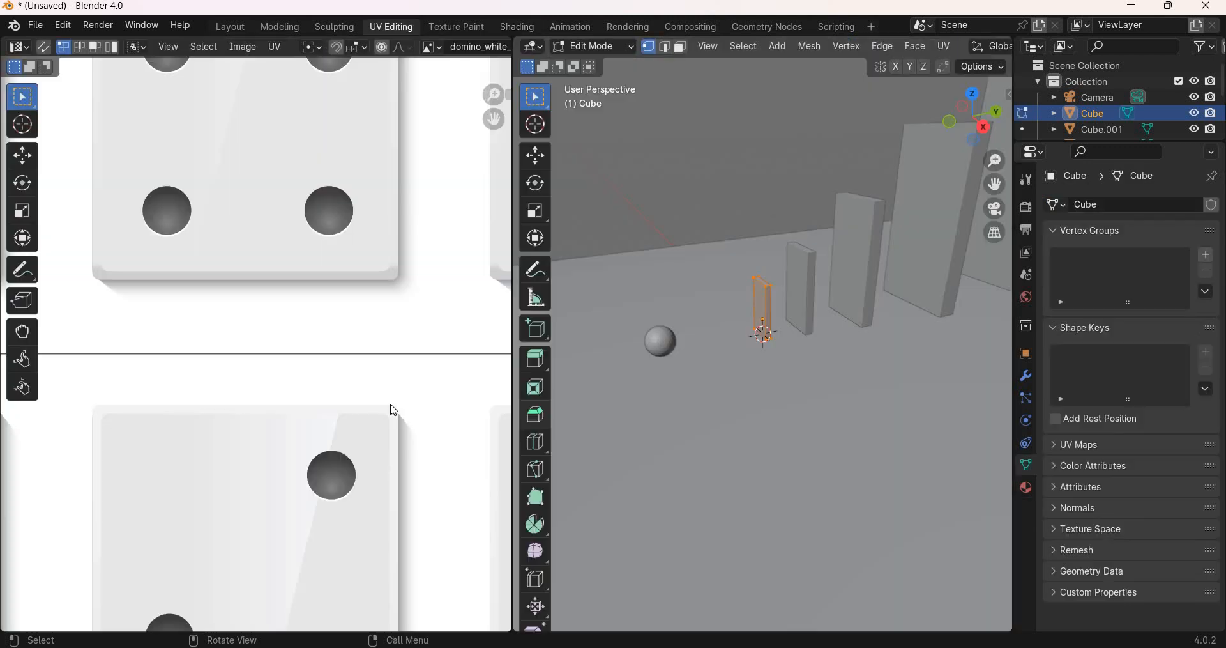
{"action": "scroll", "coordinate": [394, 410], "scroll_direction": "down", "scroll_amount": 10}
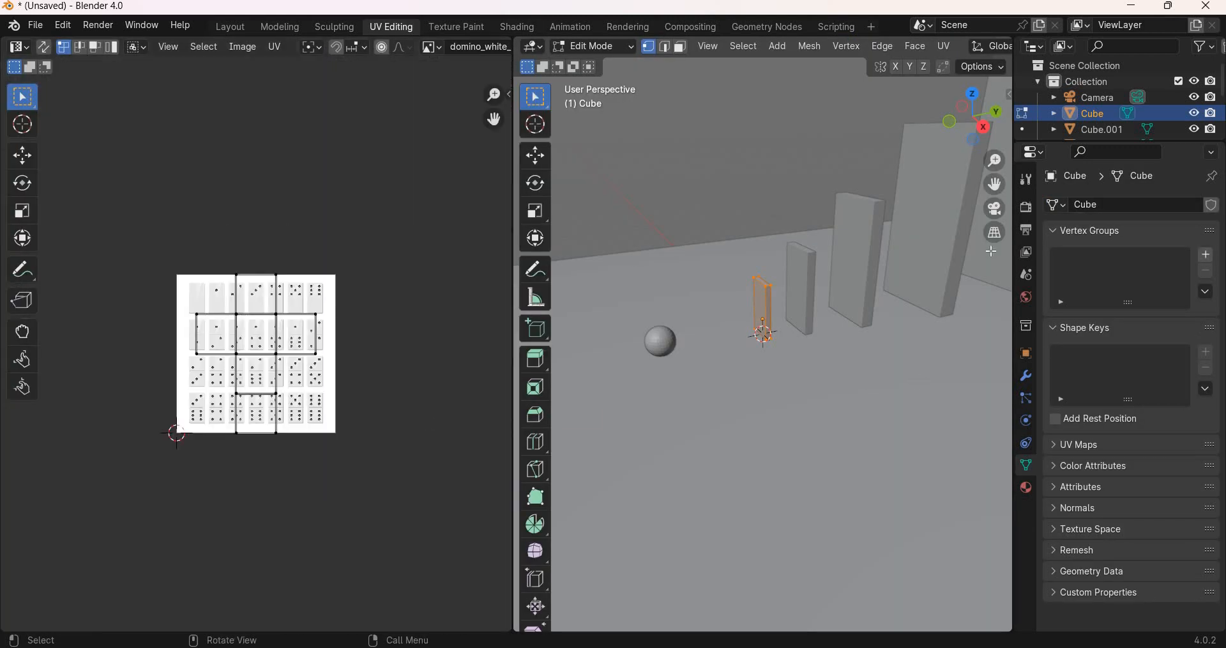
{"action": "scroll", "coordinate": [959, 46], "scroll_direction": "down", "scroll_amount": 6}
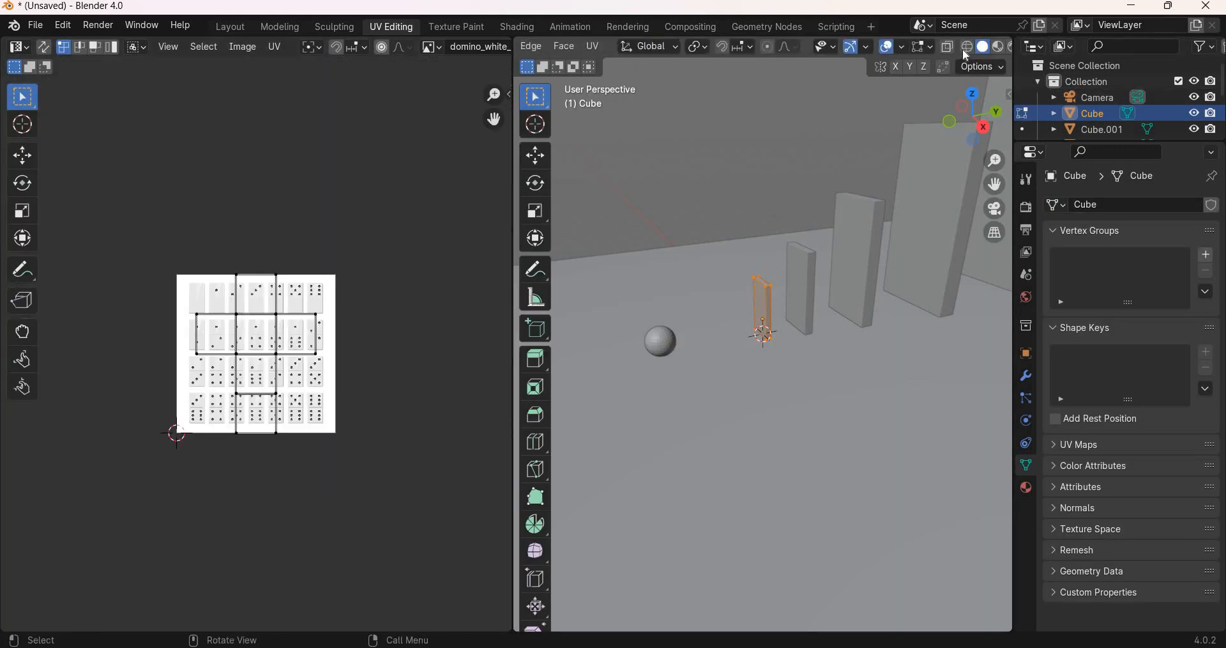
{"action": "left_click", "coordinate": [969, 46]}
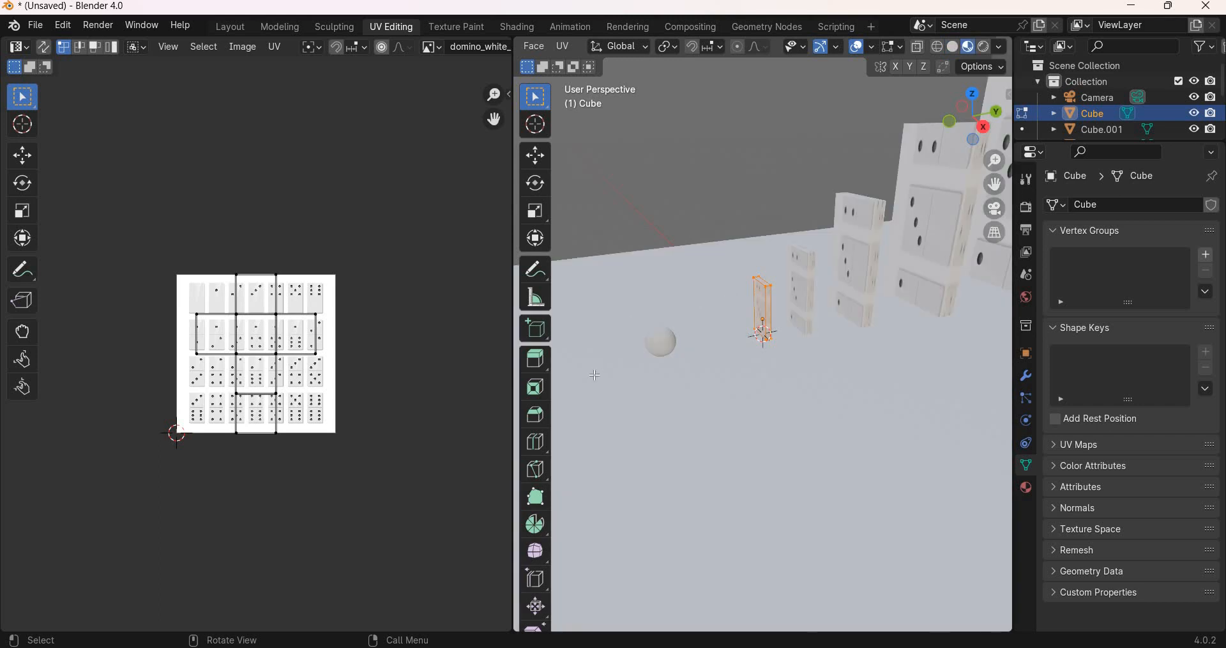
Step: Select the smallest domino's whole UV layout and activate the Move tool in the UV editor
{"action": "key", "text": "a"}
{"action": "scroll", "coordinate": [87, 215], "scroll_direction": "up", "scroll_amount": 4}
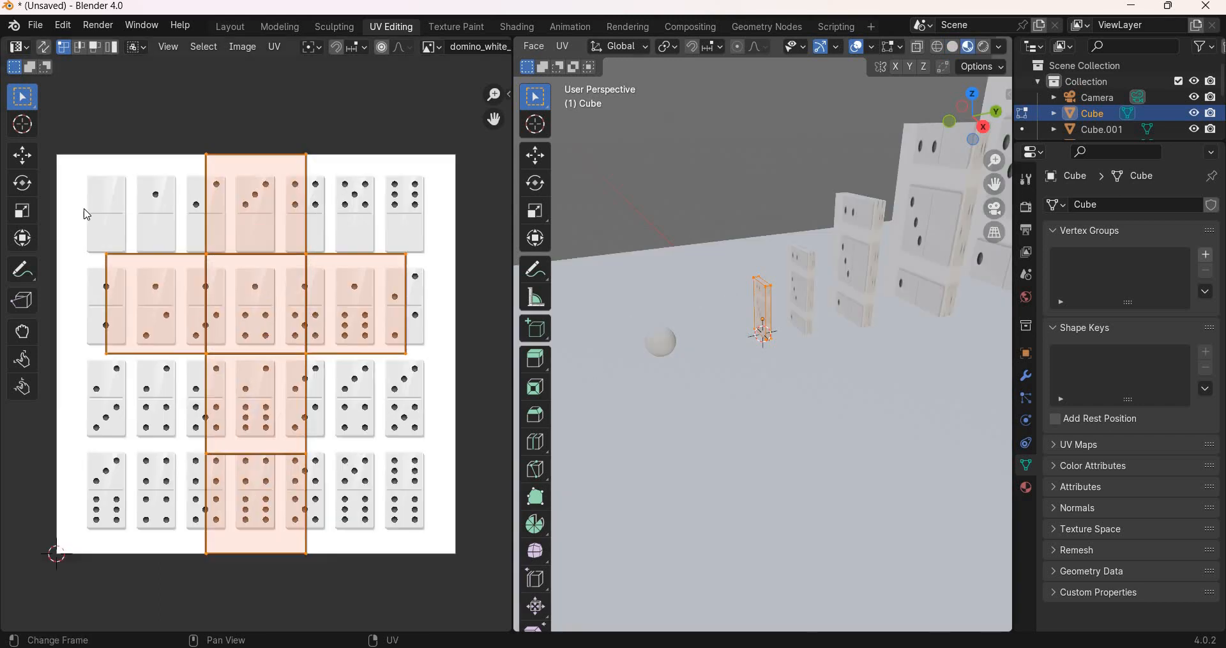
{"action": "scroll", "coordinate": [274, 357], "scroll_direction": "down", "scroll_amount": 5}
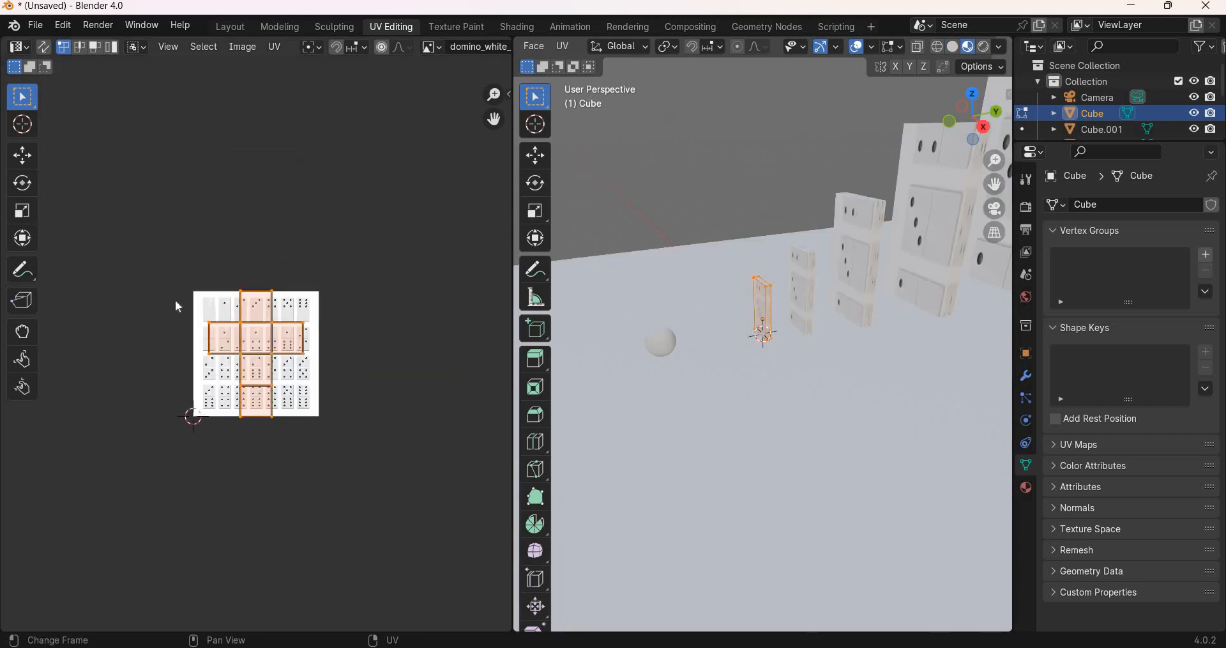
{"action": "key", "text": "shift+space"}
{"action": "key", "text": "g"}
{"action": "left_click_drag", "start_coordinate": [259, 354], "coordinate": [367, 283]}
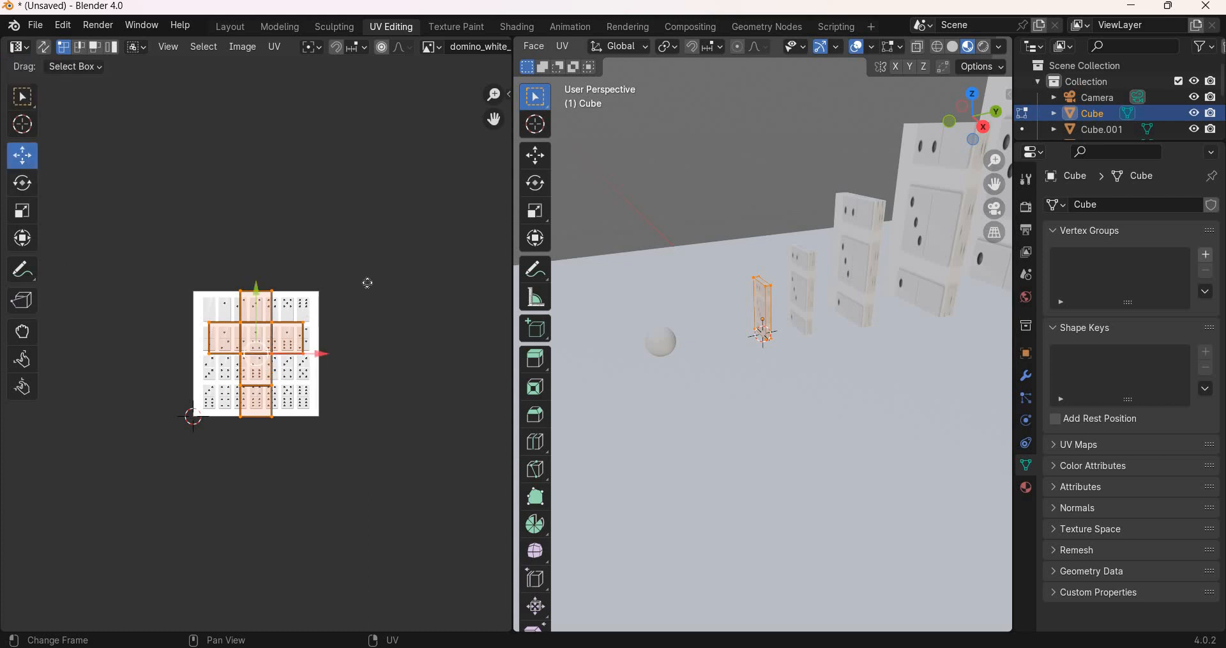
Step: Select only the smallest domino's broad front face in face mode and move its UV island onto the third row of dominoes
{"action": "key", "text": "alt+a"}
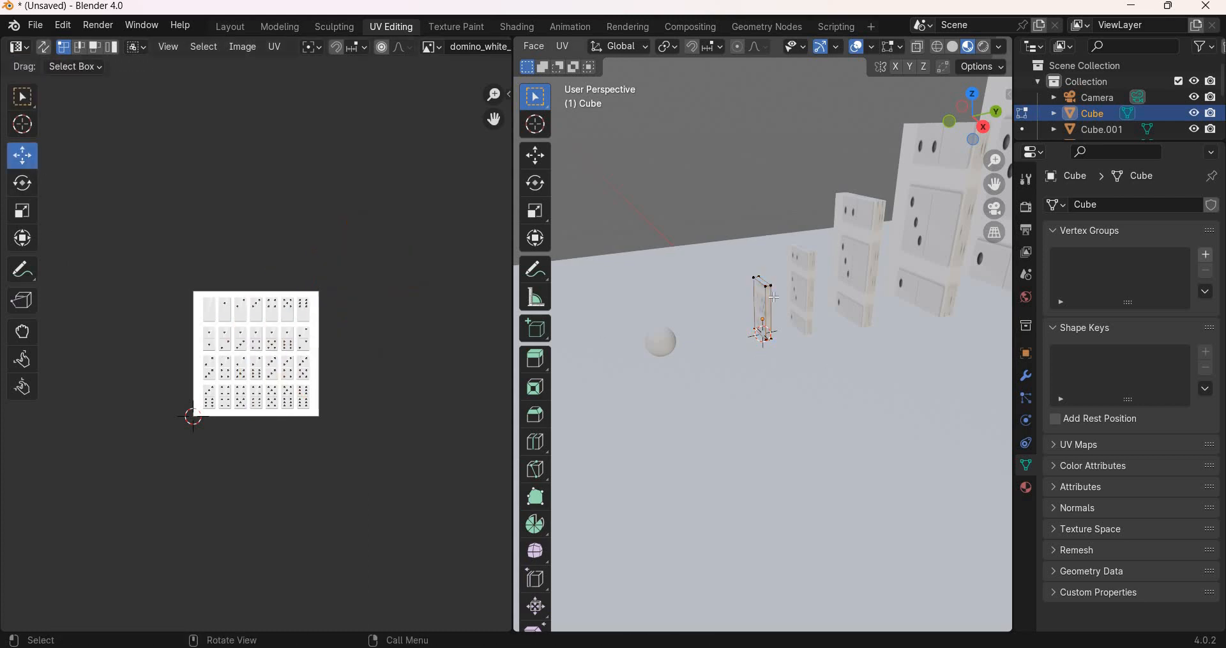
{"action": "scroll", "coordinate": [756, 286], "scroll_direction": "up", "scroll_amount": 3}
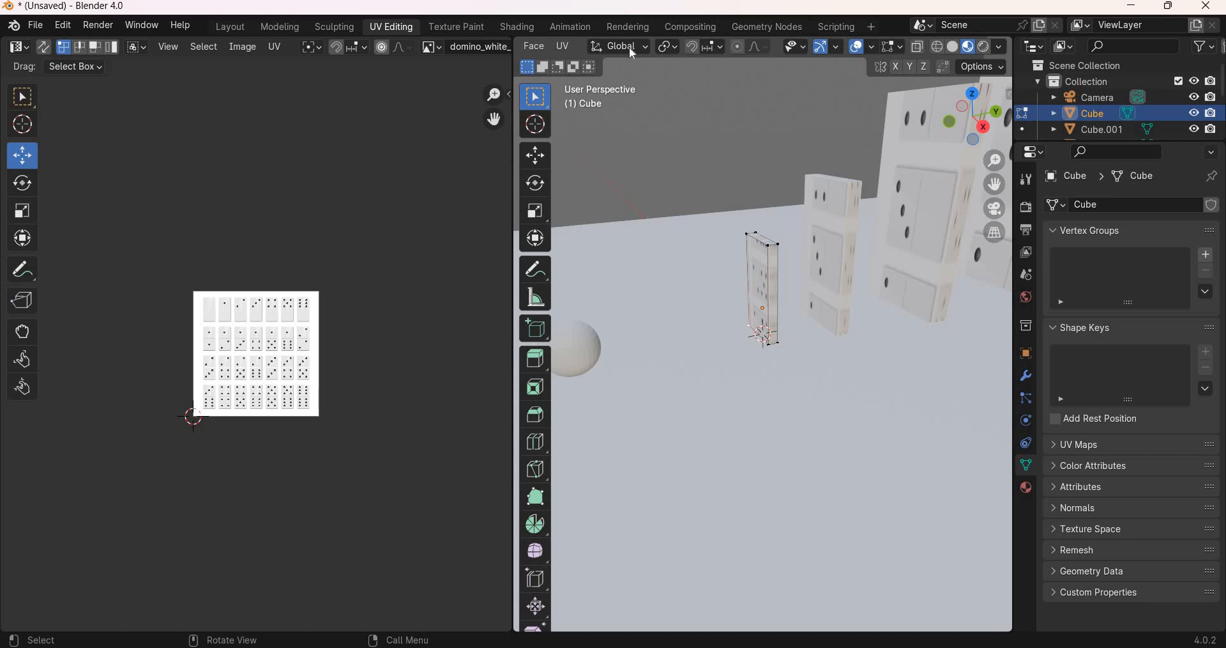
{"action": "scroll", "coordinate": [630, 51], "scroll_direction": "up", "scroll_amount": 10}
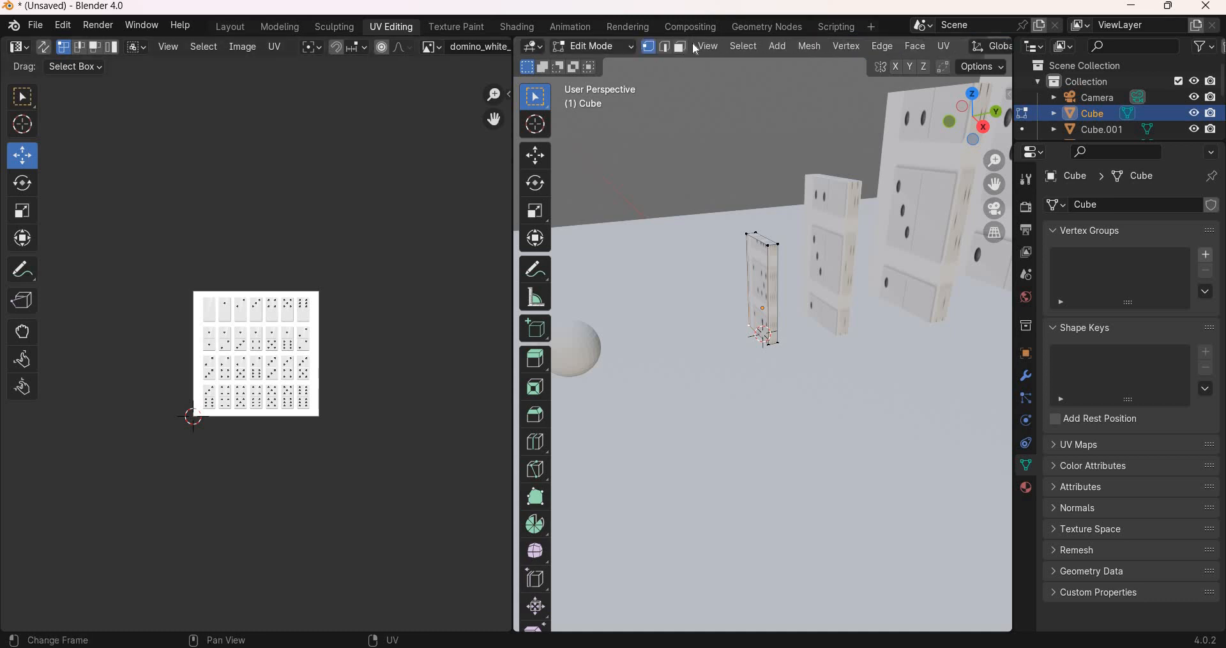
{"action": "key", "text": "3"}
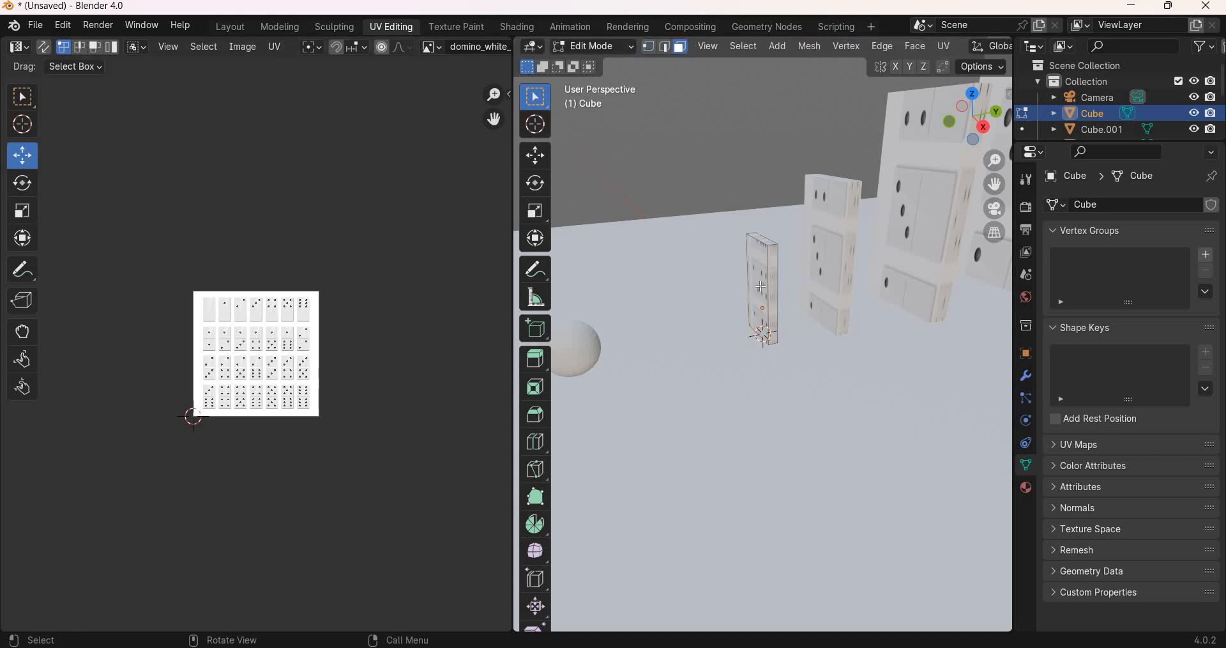
{"action": "left_click", "coordinate": [762, 287]}
{"action": "key", "text": "g"}
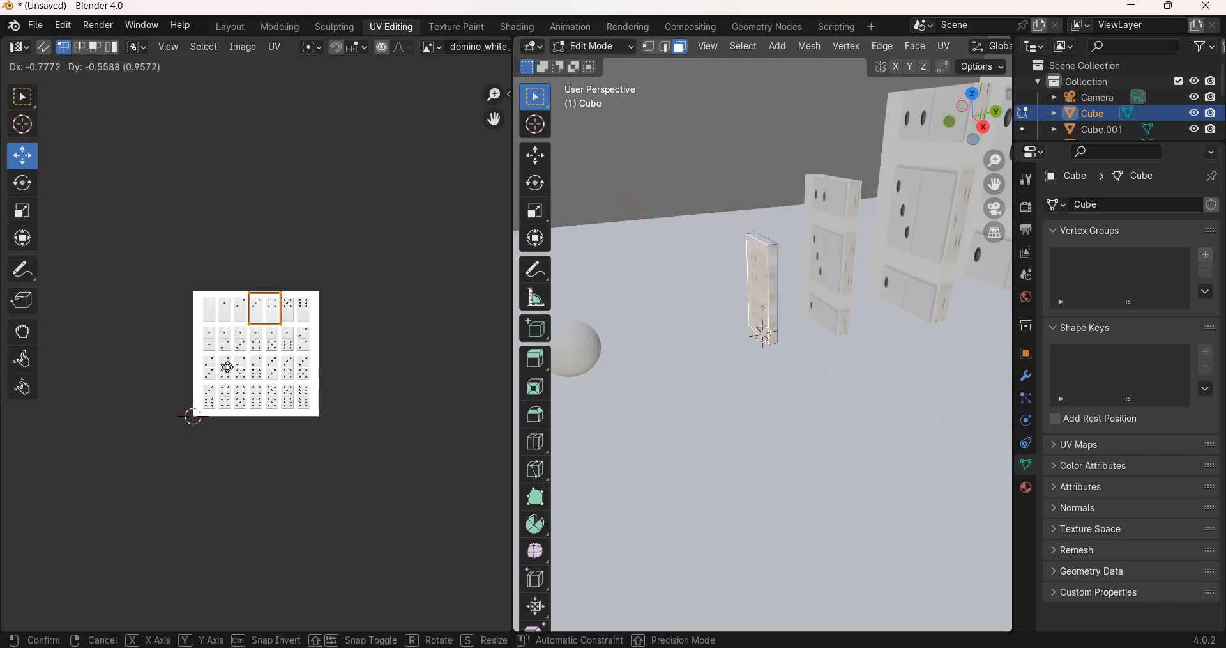
{"action": "left_click", "coordinate": [233, 412]}
Step: Move the UV island's edges inward until it closely frames the domino tile with two dots above four
{"action": "scroll", "coordinate": [160, 490], "scroll_direction": "up", "scroll_amount": 7}
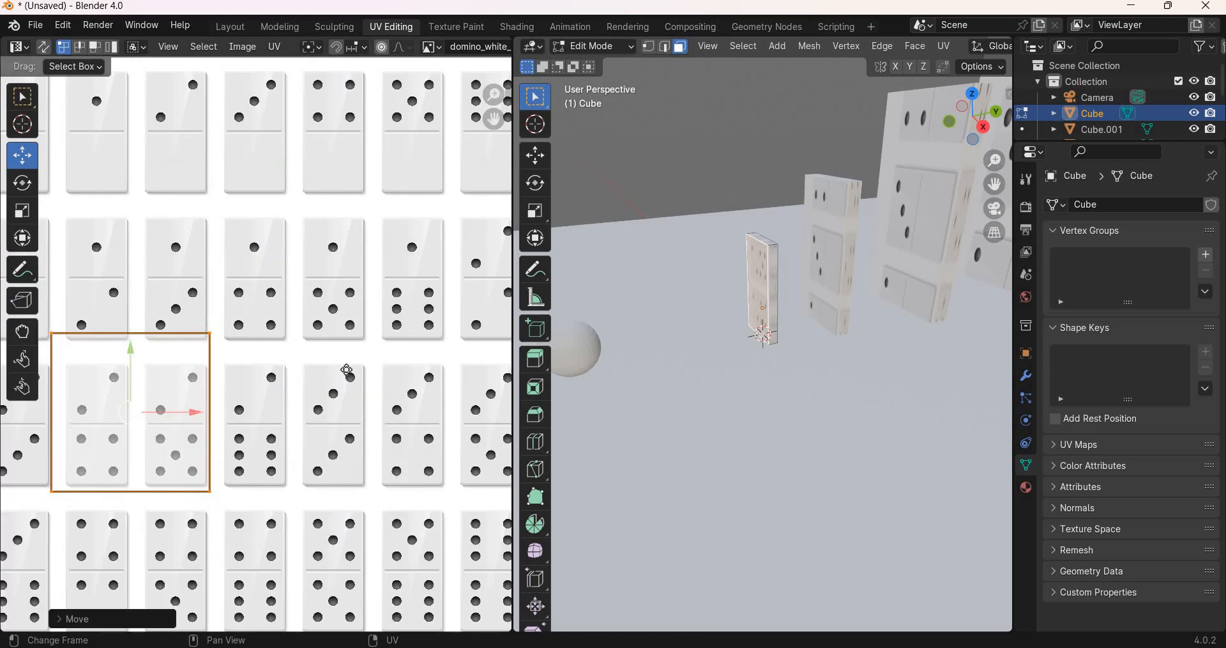
{"action": "middle_click_drag", "start_coordinate": [148, 462], "coordinate": [350, 347], "text": "shift"}
{"action": "scroll", "coordinate": [256, 402], "scroll_direction": "up", "scroll_amount": 4}
{"action": "middle_click_drag", "start_coordinate": [472, 200], "coordinate": [330, 304]}
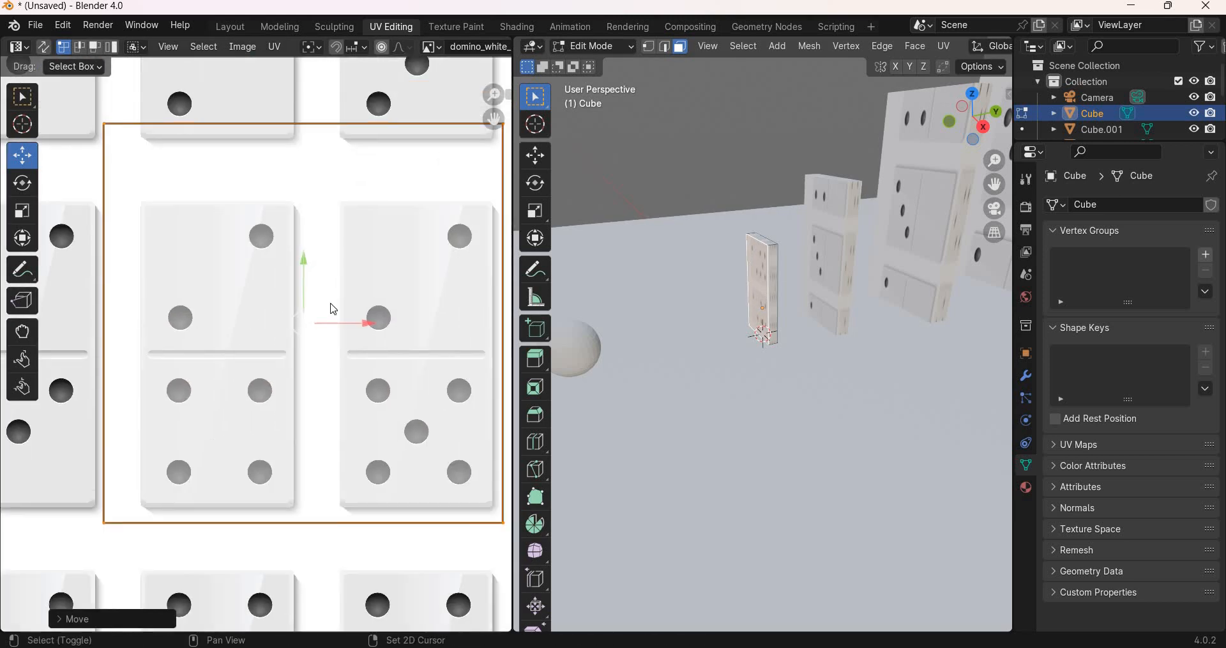
{"action": "scroll", "coordinate": [184, 274], "scroll_direction": "down", "scroll_amount": 3}
{"action": "left_click", "coordinate": [272, 224], "text": "alt"}
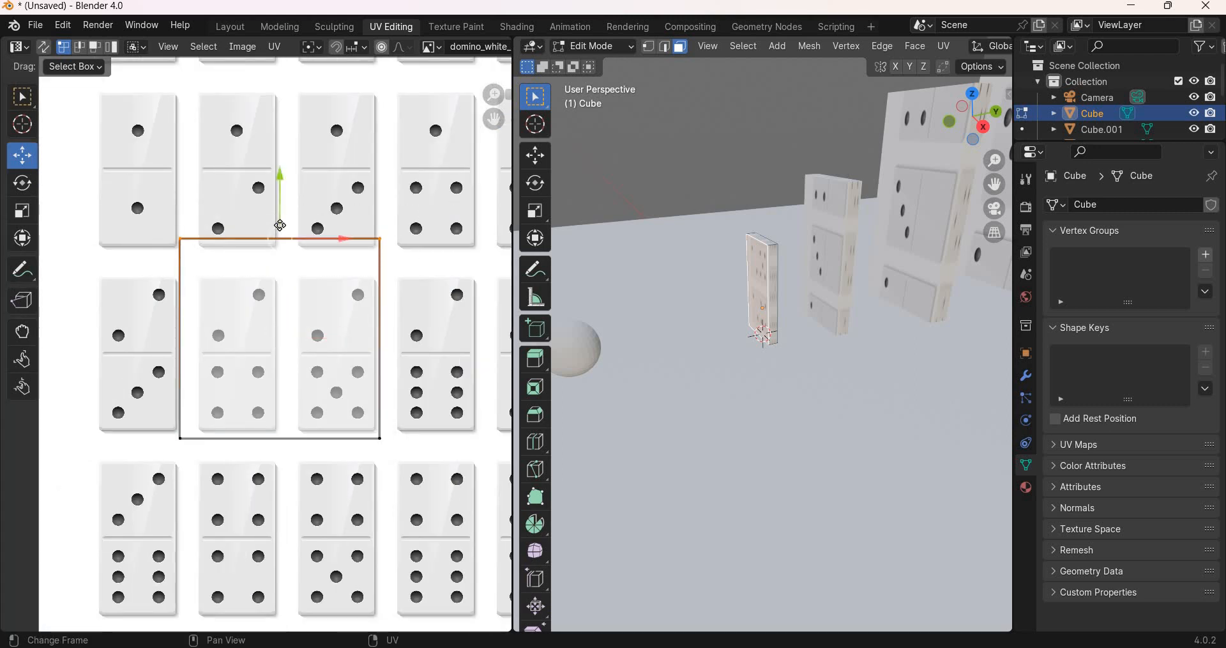
{"action": "left_click_drag", "start_coordinate": [277, 222], "coordinate": [450, 271]}
{"action": "left_click_drag", "start_coordinate": [351, 461], "coordinate": [414, 268]}
{"action": "left_click_drag", "start_coordinate": [433, 361], "coordinate": [126, 430]}
{"action": "left_click", "coordinate": [226, 437], "text": "alt"}
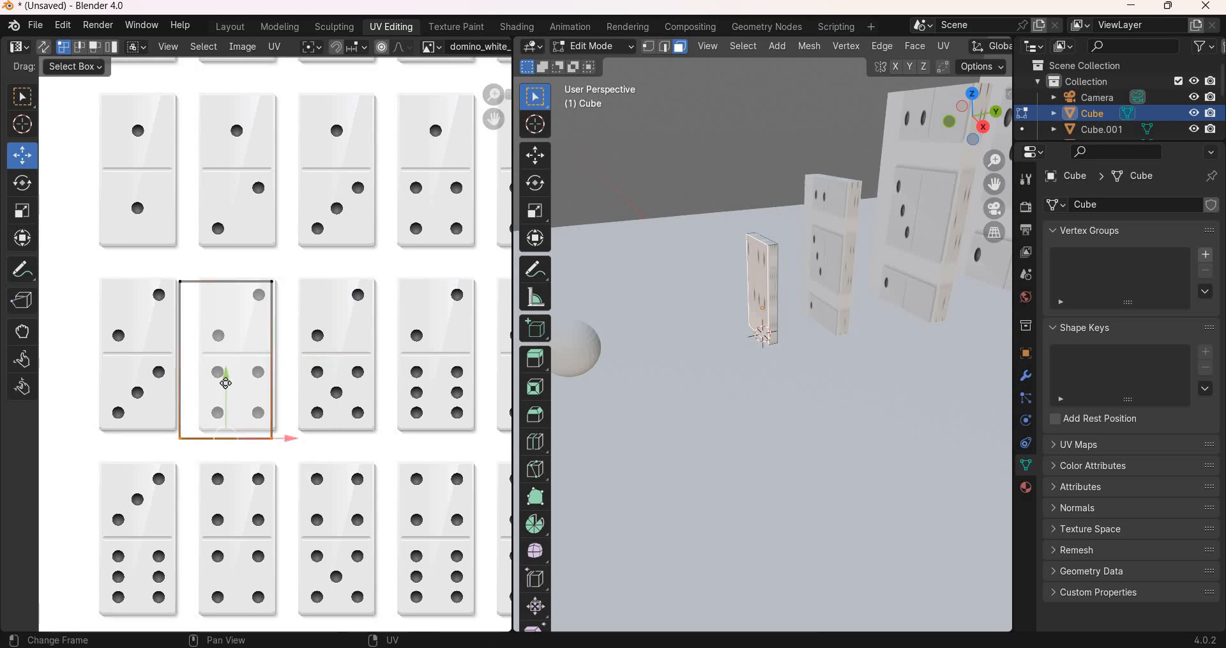
{"action": "left_click", "coordinate": [191, 382], "text": "alt"}
{"action": "left_click_drag", "start_coordinate": [267, 349], "coordinate": [290, 350]}
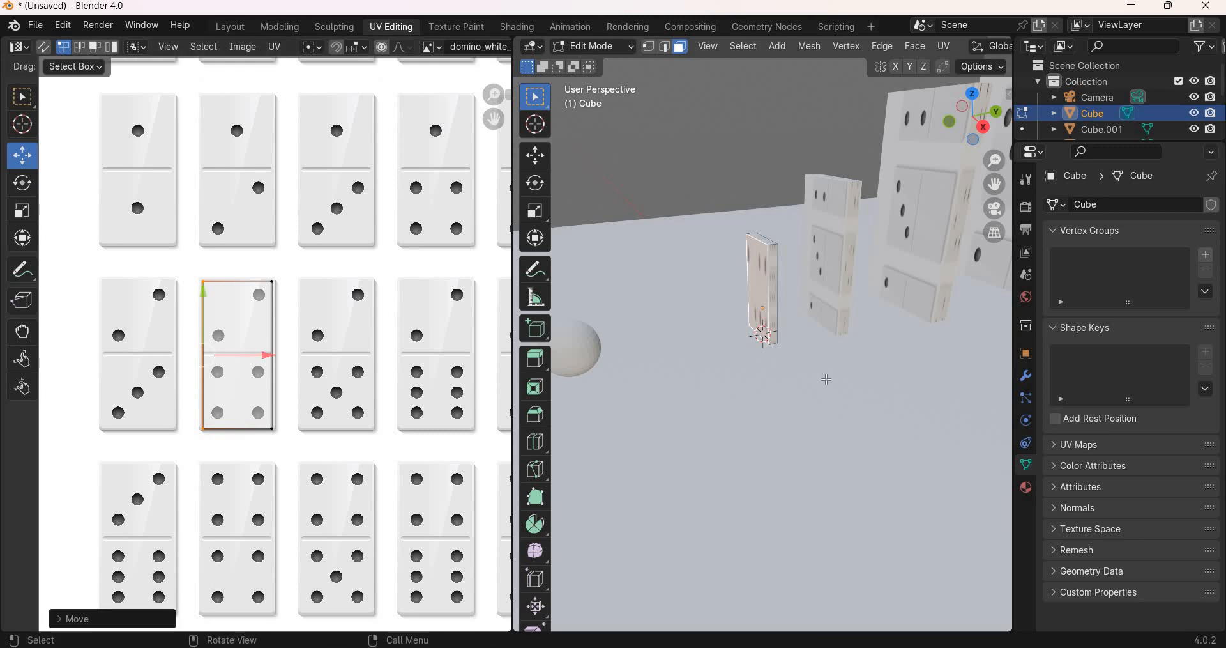
Step: Select the whole UV island and enable increment snapping that affects Rotate in the UV editor
{"action": "key", "text": "a"}
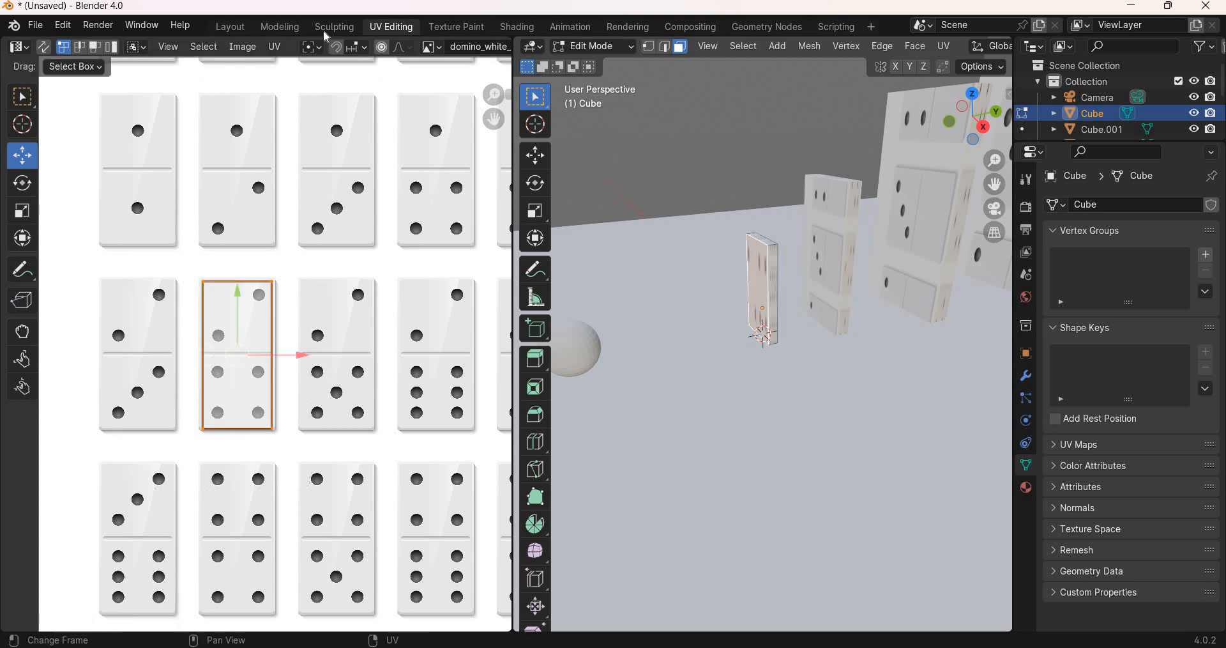
{"action": "left_click", "coordinate": [357, 47]}
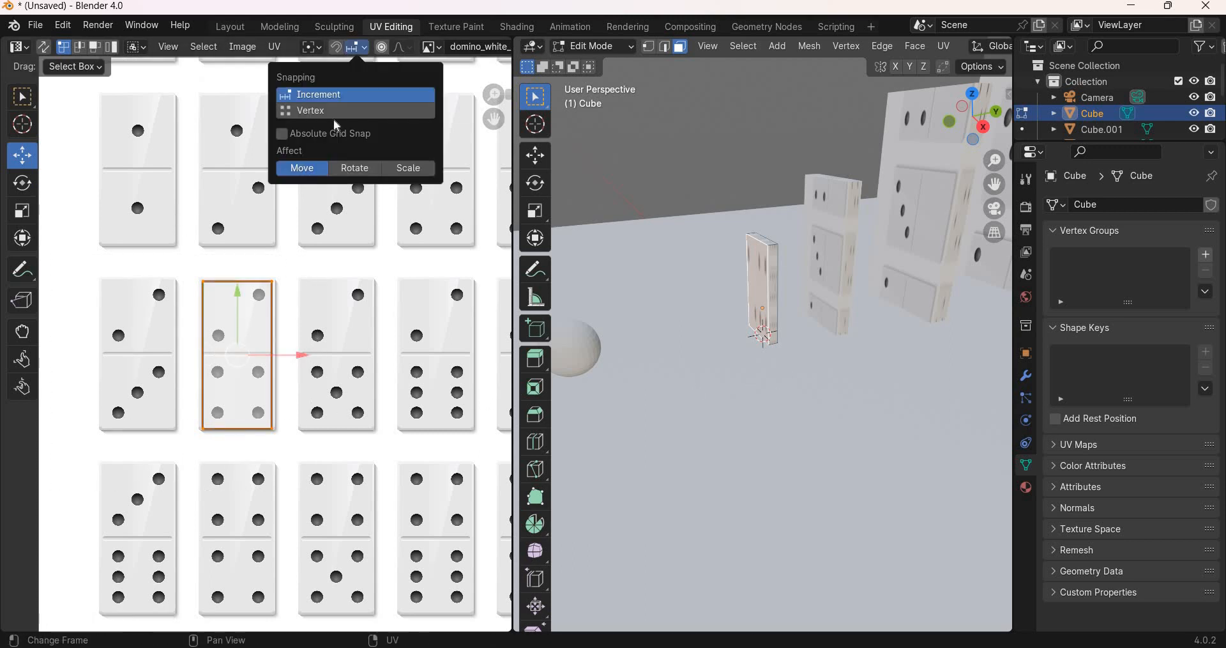
{"action": "left_click", "coordinate": [354, 169]}
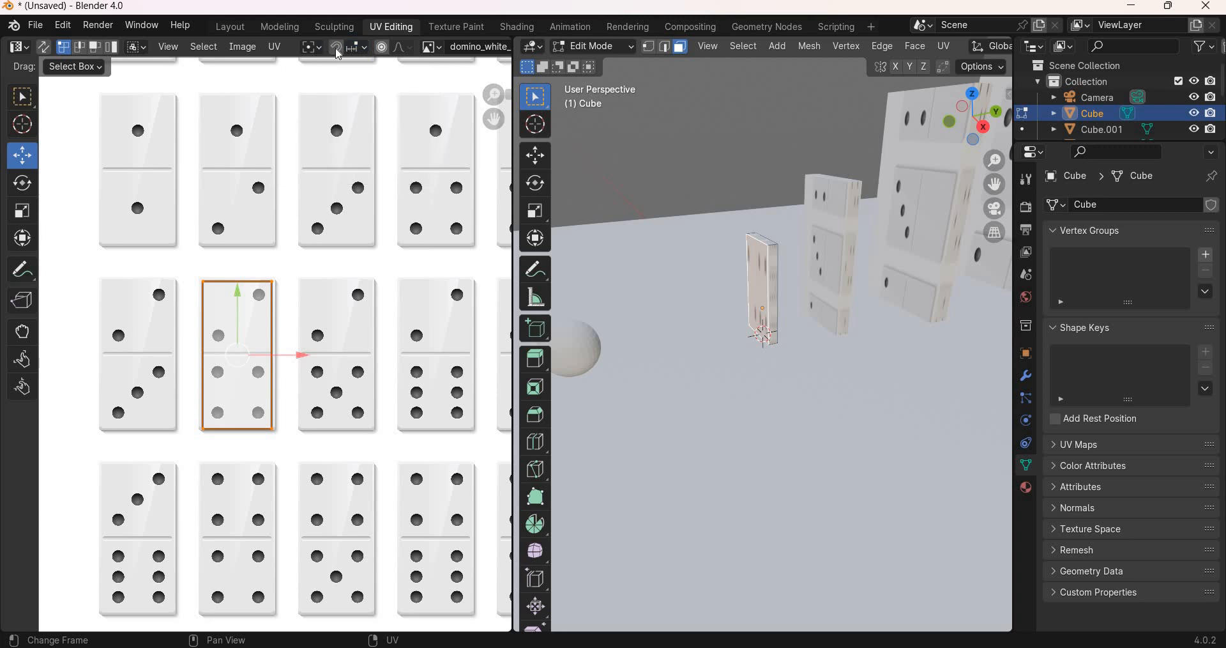
{"action": "key", "text": "shift+Tab"}
Step: Rotate the front face's UV island by 90 degrees with the Rotate tool
{"action": "key", "text": "shift+space"}
{"action": "key", "text": "r"}
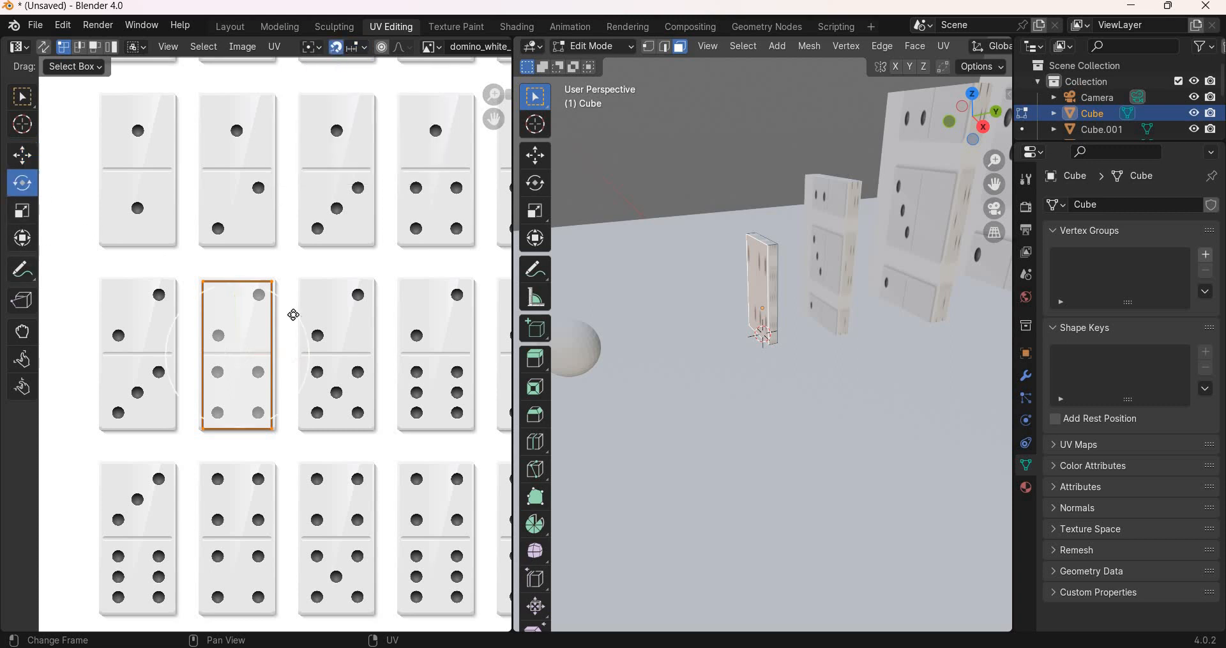
{"action": "left_click_drag", "start_coordinate": [300, 319], "coordinate": [317, 494]}
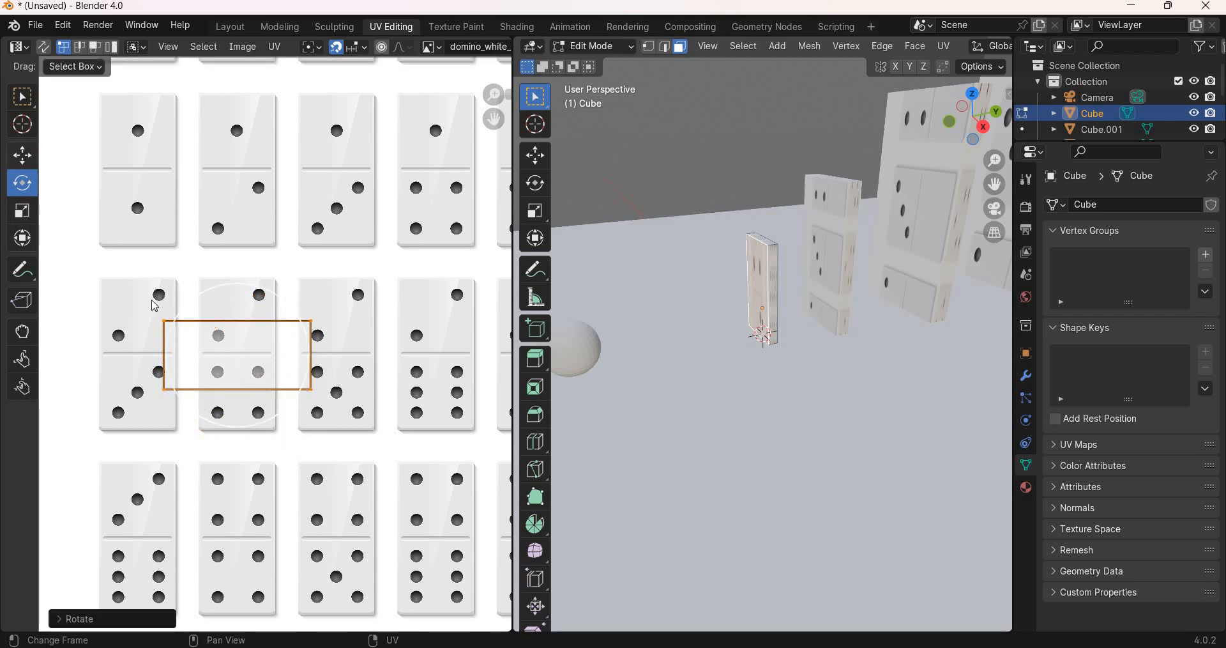
Step: Move the rotated UV island's top and bottom edges to the matching edges of the domino tile with two dots above four
{"action": "key", "text": "shift+space"}
{"action": "key", "text": "g"}
{"action": "key", "text": "g"}
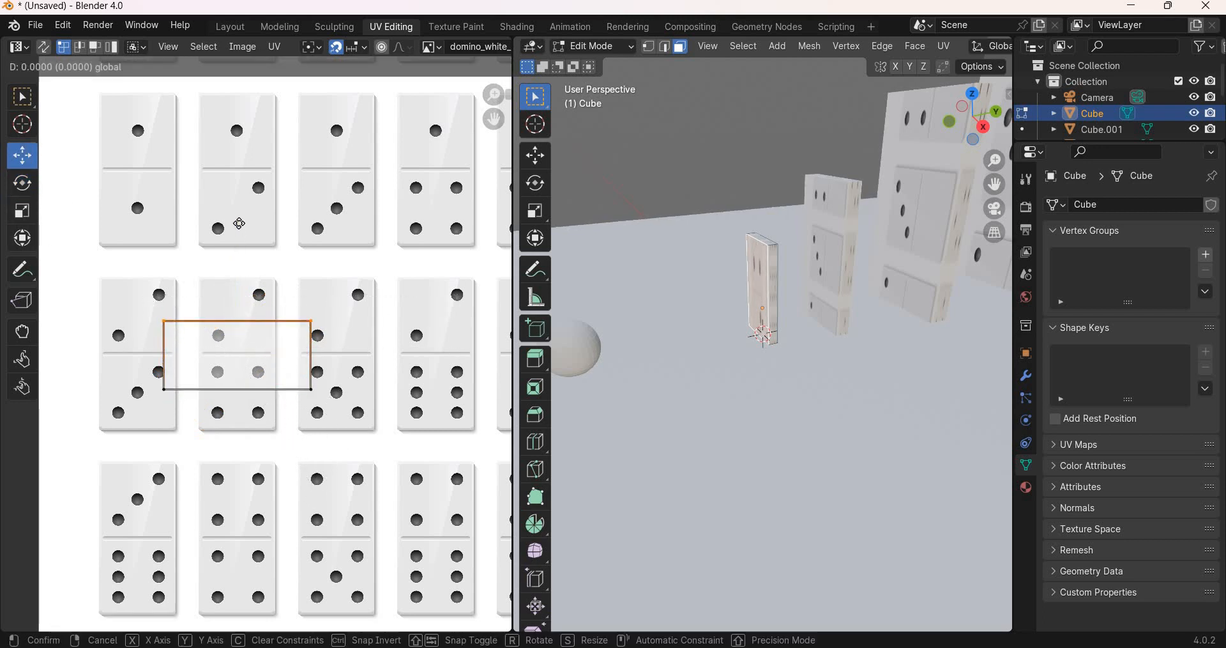
{"action": "left_click_drag", "start_coordinate": [239, 223], "coordinate": [239, 185]}
{"action": "left_click_drag", "start_coordinate": [360, 386], "coordinate": [106, 428]}
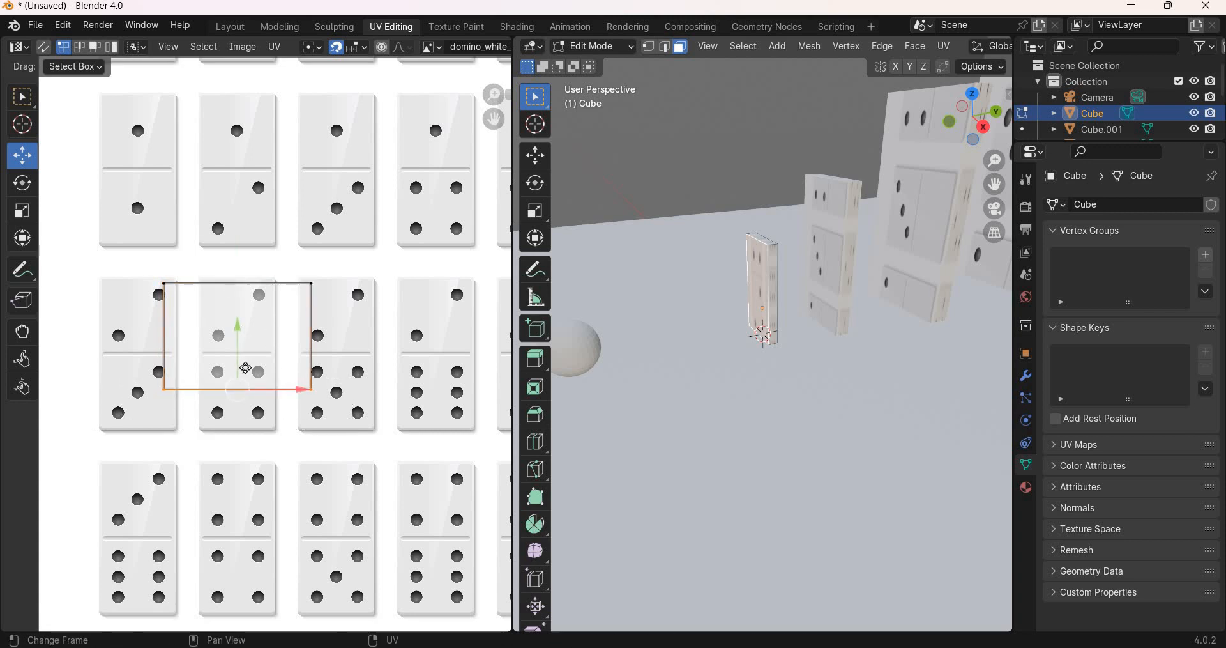
{"action": "left_click_drag", "start_coordinate": [238, 326], "coordinate": [152, 499]}
Step: Move the UV island's two side edges inward to frame the two-four domino tile, and return to Object Mode
{"action": "left_click_drag", "start_coordinate": [130, 268], "coordinate": [204, 447]}
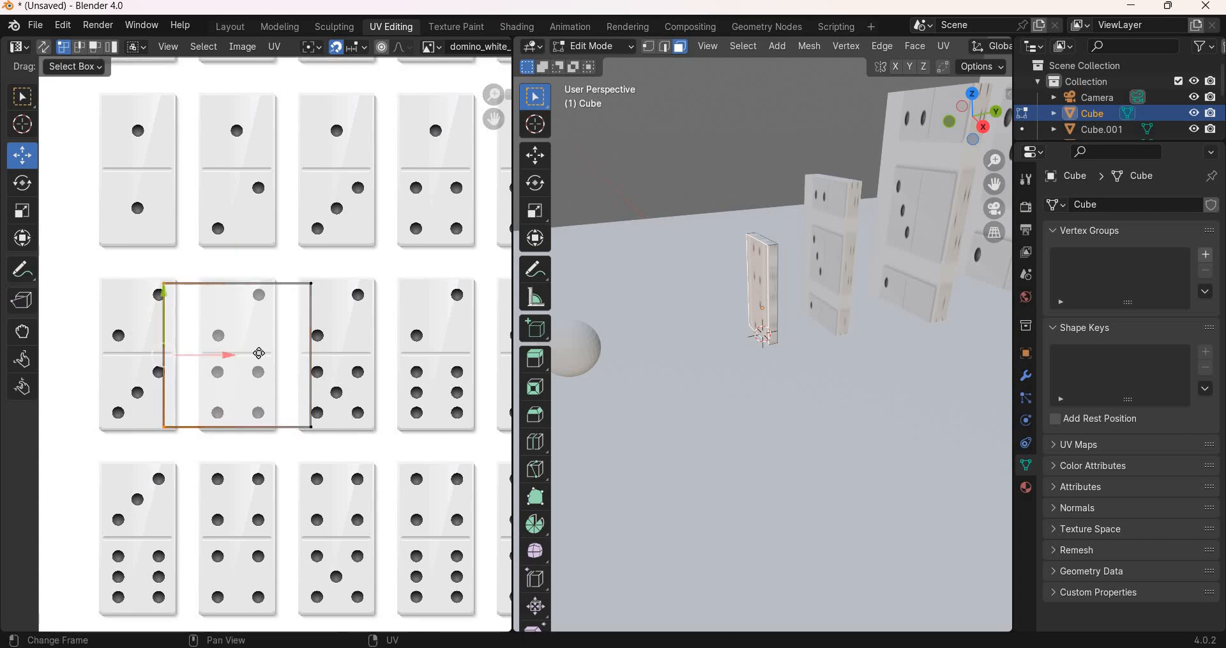
{"action": "left_click_drag", "start_coordinate": [279, 344], "coordinate": [287, 487]}
{"action": "left_click_drag", "start_coordinate": [345, 262], "coordinate": [287, 447]}
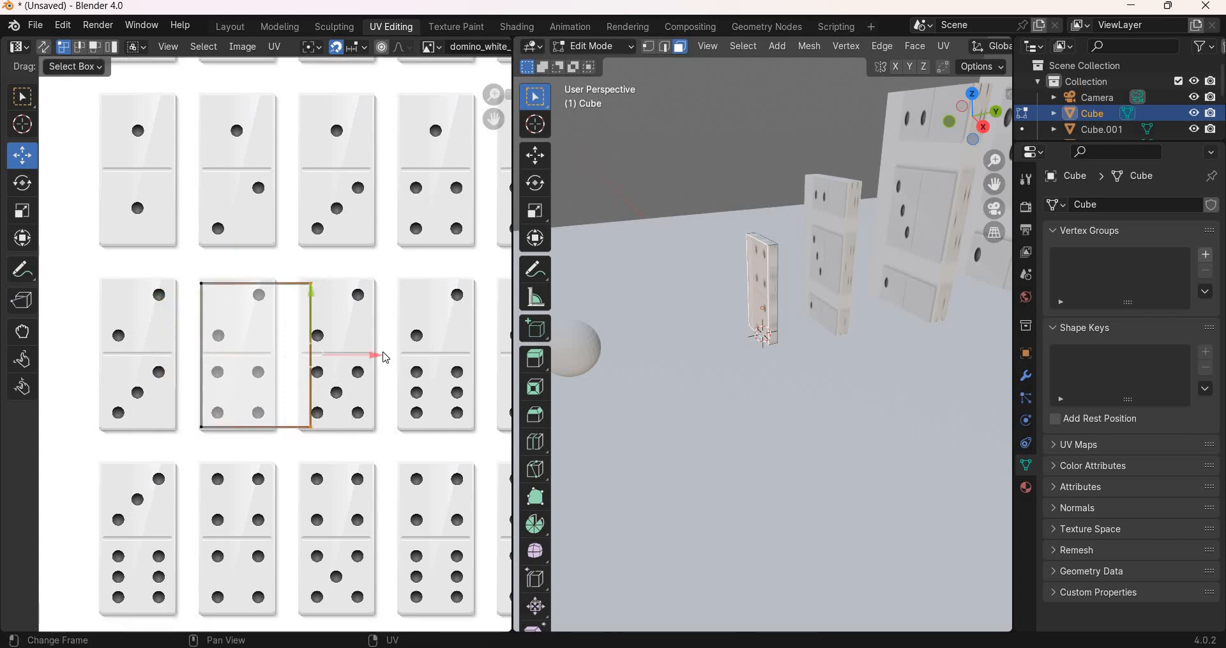
{"action": "left_click_drag", "start_coordinate": [343, 351], "coordinate": [375, 307]}
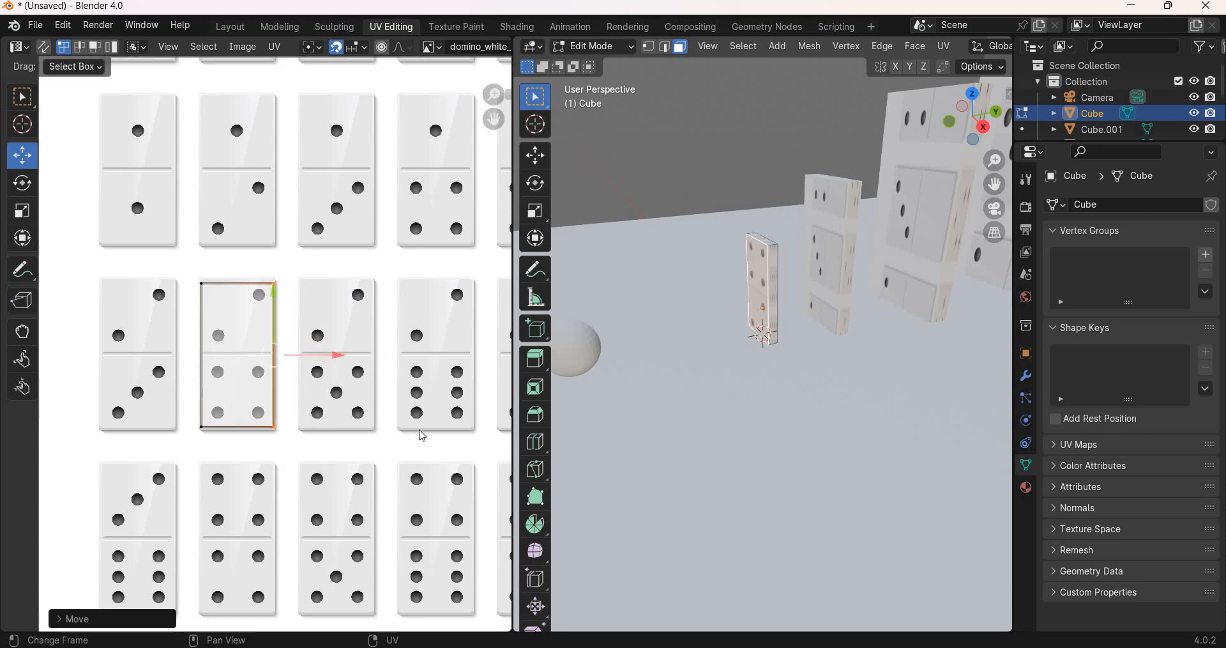
{"action": "key", "text": "Tab"}
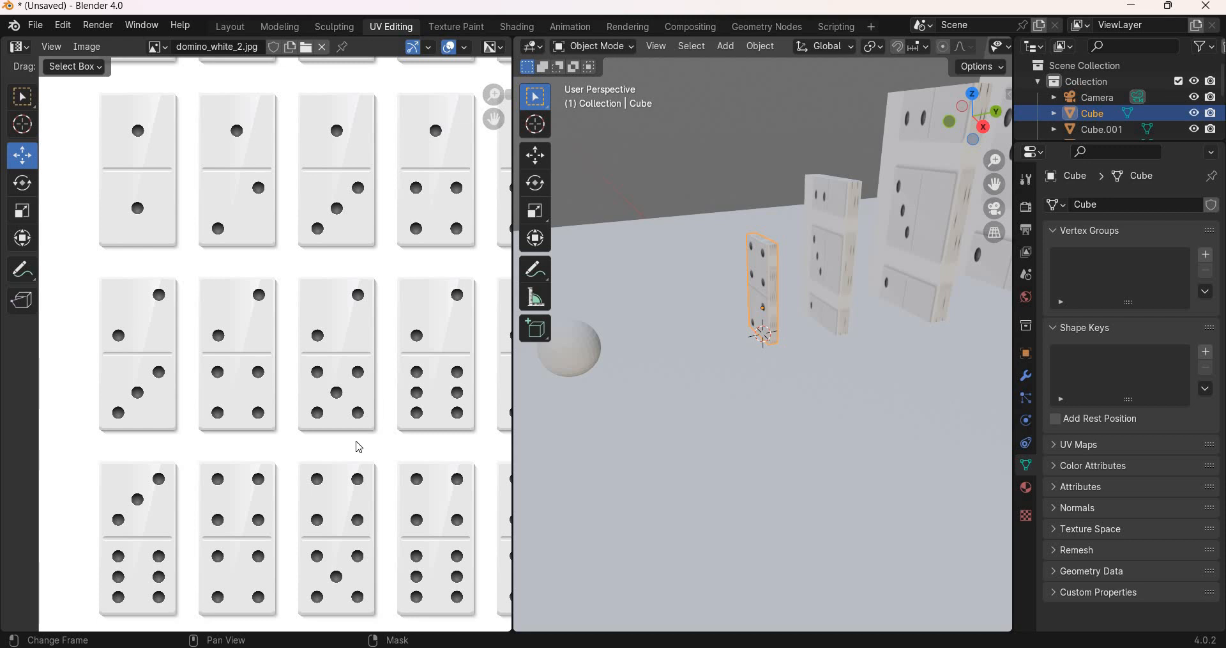
Step: Select all faces of the smallest domino and move its remaining connected UV faces onto the right-hand part of the domino image
{"action": "key", "text": "Tab"}
{"action": "scroll", "coordinate": [492, 438], "scroll_direction": "down", "scroll_amount": 5}
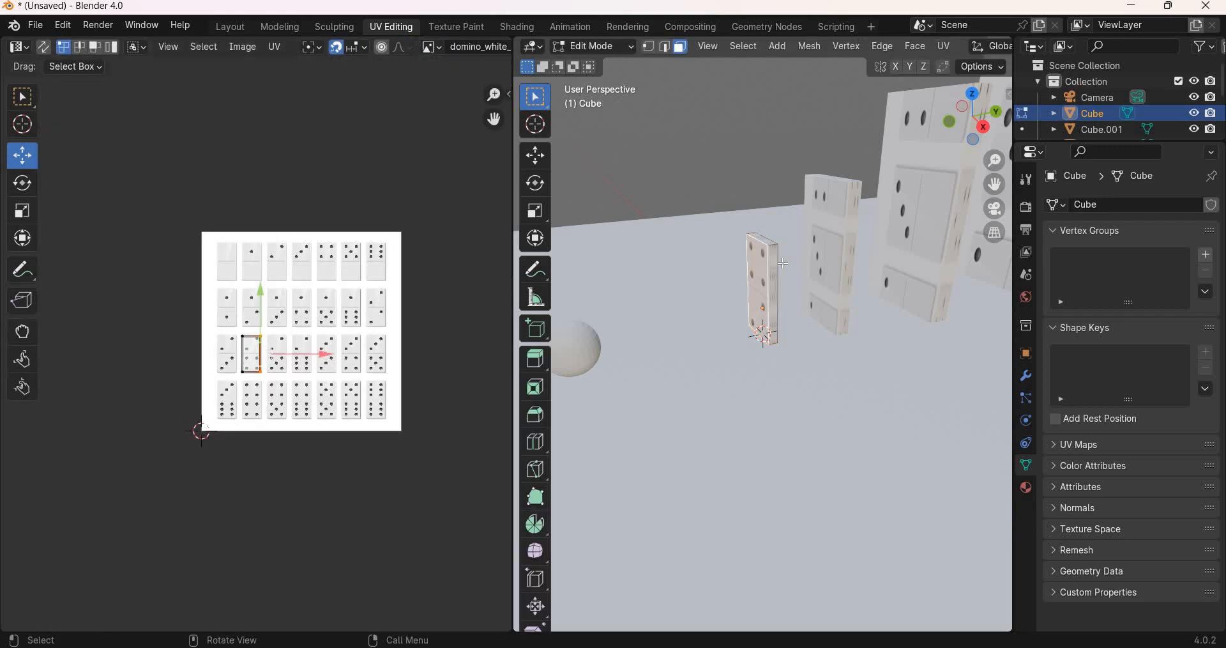
{"action": "key", "text": "a"}
{"action": "middle_click_drag", "start_coordinate": [423, 248], "coordinate": [301, 266], "text": "shift"}
{"action": "left_click_drag", "start_coordinate": [258, 373], "coordinate": [450, 157]}
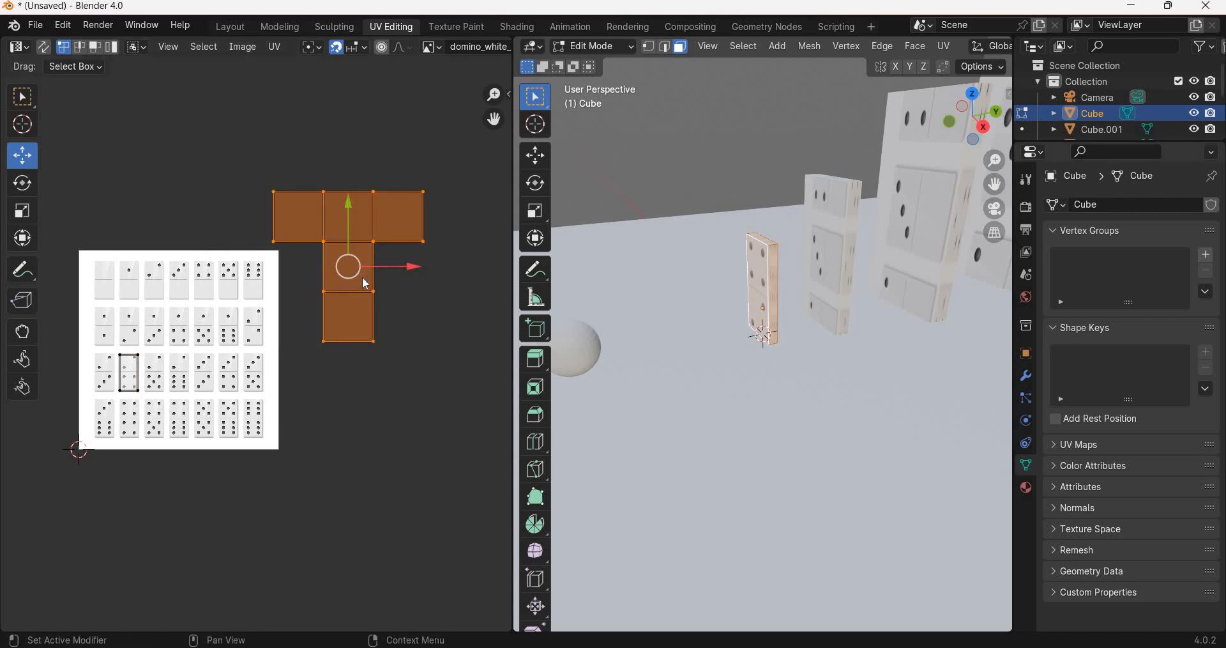
{"action": "key", "text": "g"}
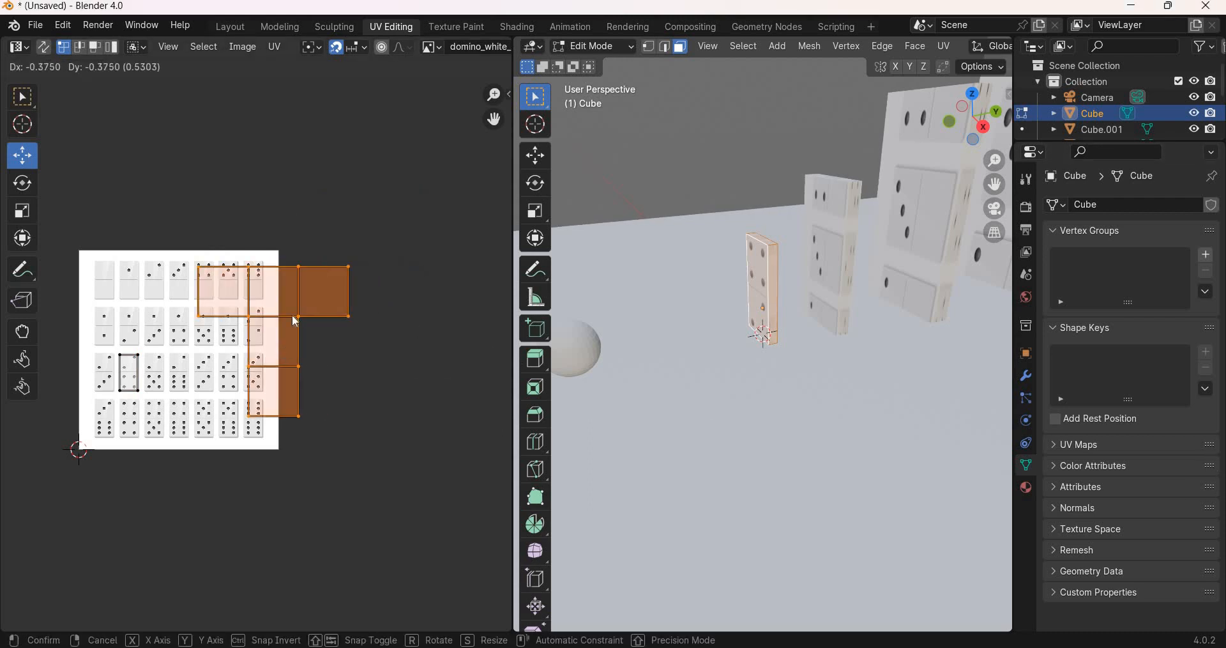
{"action": "left_click", "coordinate": [294, 322]}
Step: Squeeze the remaining UV faces into a narrow strip within the image's blank right margin and return to Object Mode
{"action": "left_click_drag", "start_coordinate": [414, 241], "coordinate": [296, 500]}
{"action": "left_click_drag", "start_coordinate": [385, 342], "coordinate": [300, 357]}
{"action": "left_click_drag", "start_coordinate": [359, 241], "coordinate": [299, 323]}
{"action": "left_click_drag", "start_coordinate": [345, 291], "coordinate": [295, 291]}
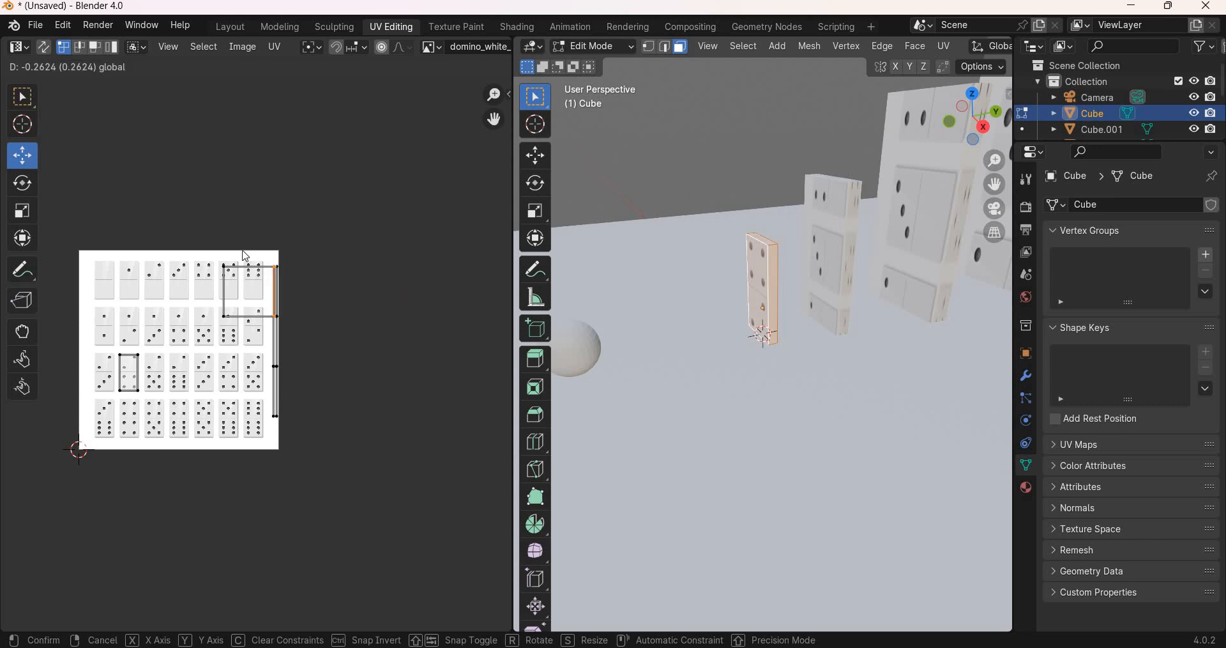
{"action": "left_click_drag", "start_coordinate": [246, 256], "coordinate": [216, 332]}
{"action": "left_click_drag", "start_coordinate": [319, 293], "coordinate": [370, 293]}
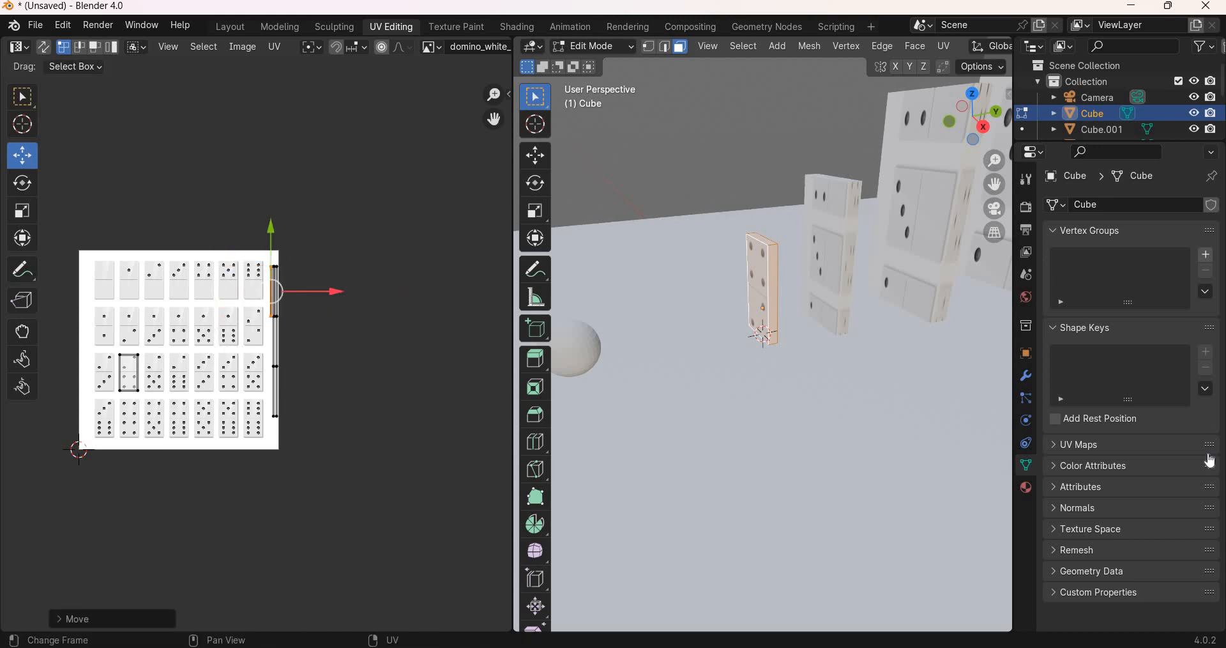
{"action": "left_click", "coordinate": [380, 398]}
{"action": "key", "text": "Tab"}
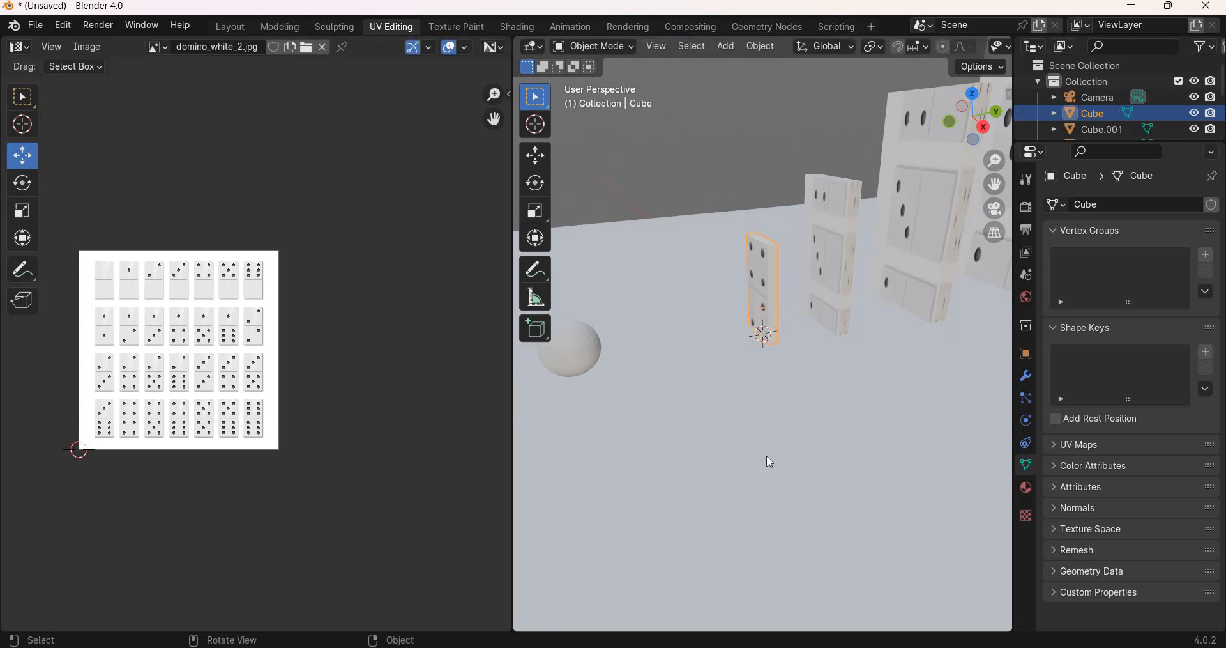
Step: Play the domino simulation through the scene camera in the Layout workspace and stop it at frame 75
{"action": "left_click", "coordinate": [835, 460]}
{"action": "middle_click_drag", "start_coordinate": [835, 460], "coordinate": [533, 210]}
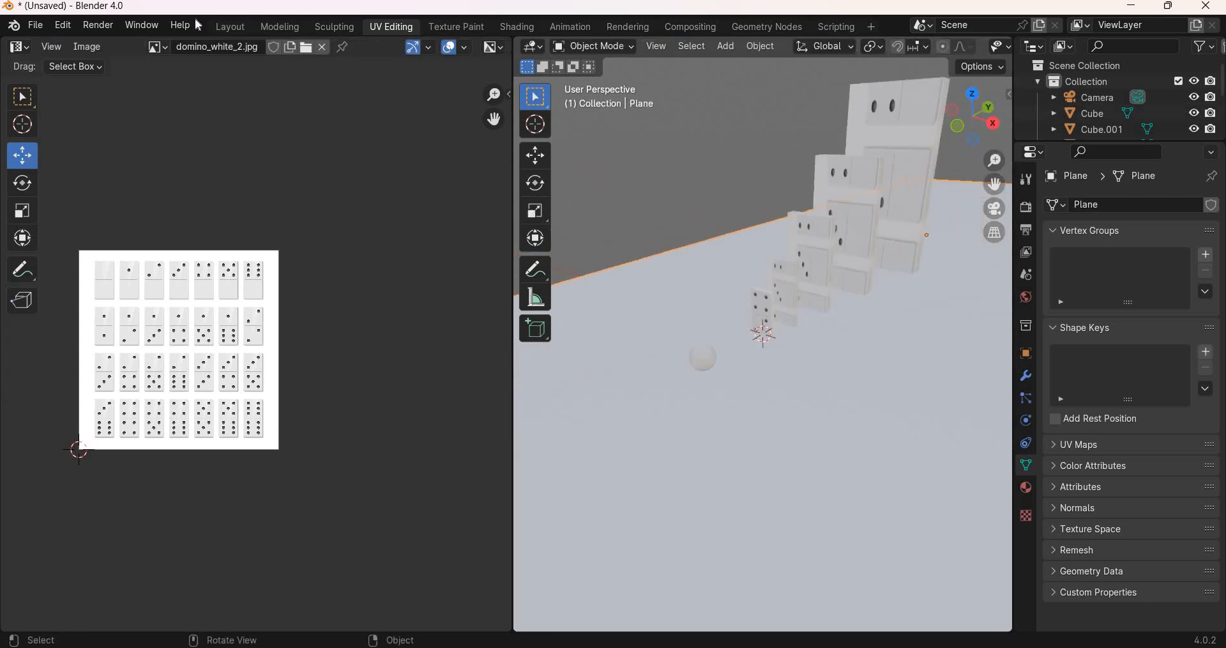
{"action": "left_click", "coordinate": [230, 26]}
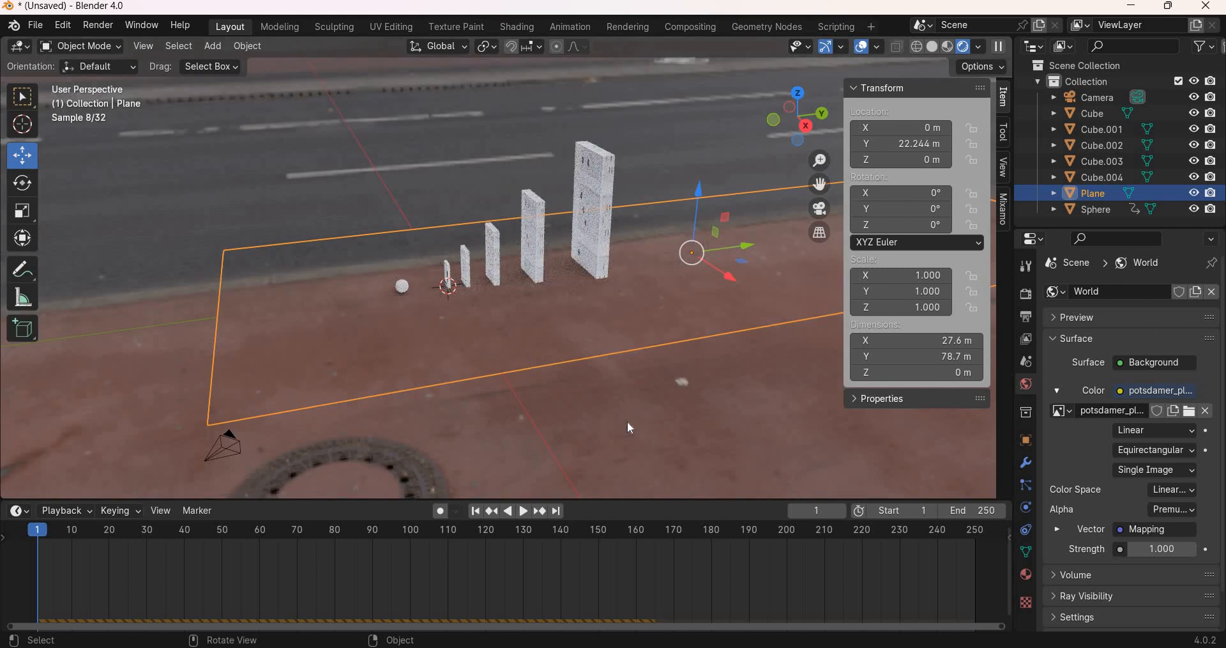
{"action": "key", "text": "KP_0"}
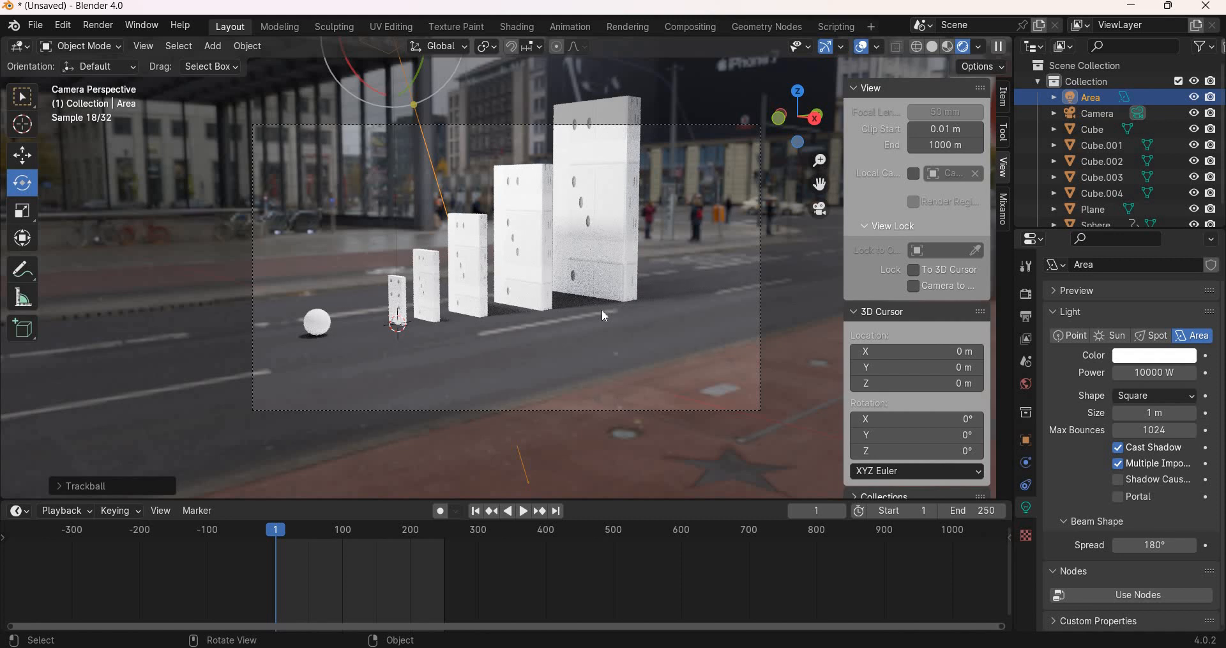
{"action": "left_click", "coordinate": [523, 511]}
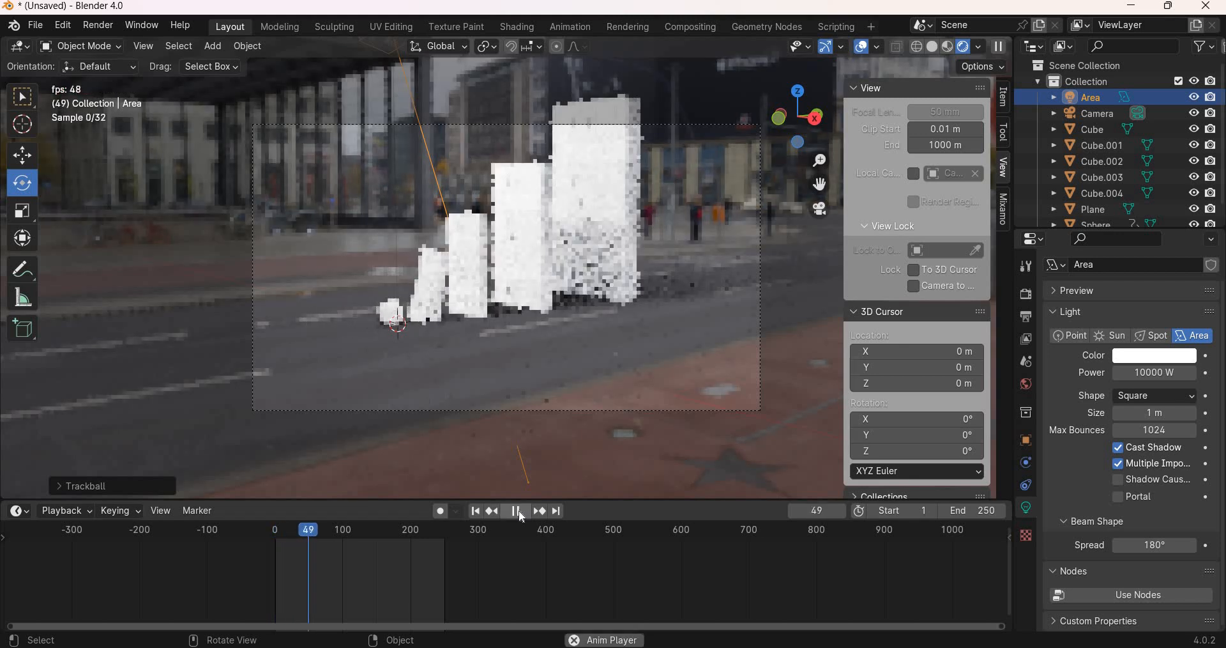
{"action": "key", "text": "space"}
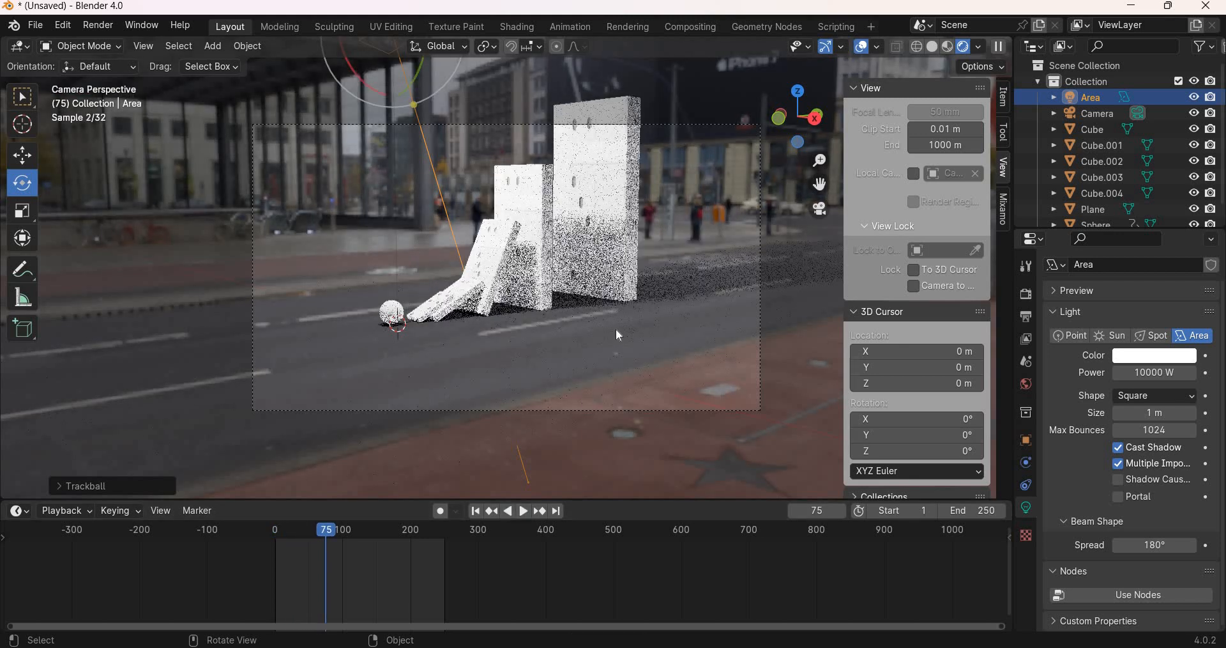